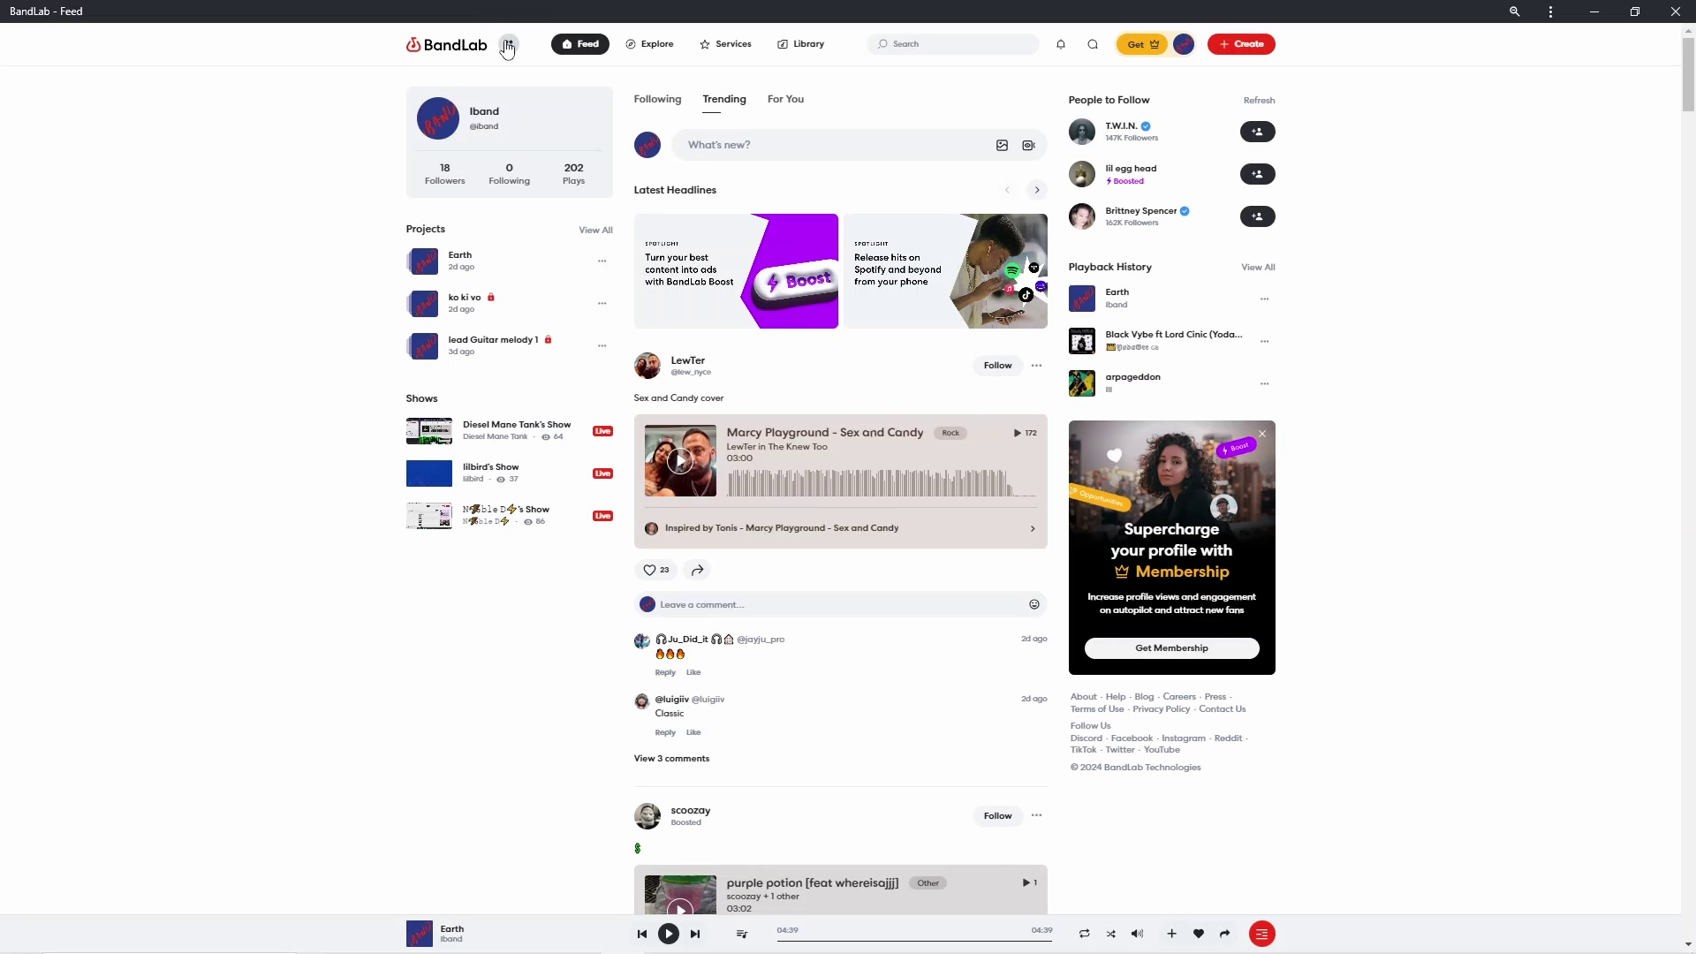
# - Import CameU t113 Emaj from the 2 song remix folder in Downloads into Splitter and split it into 4 tracks
pyautogui.click(508, 44)
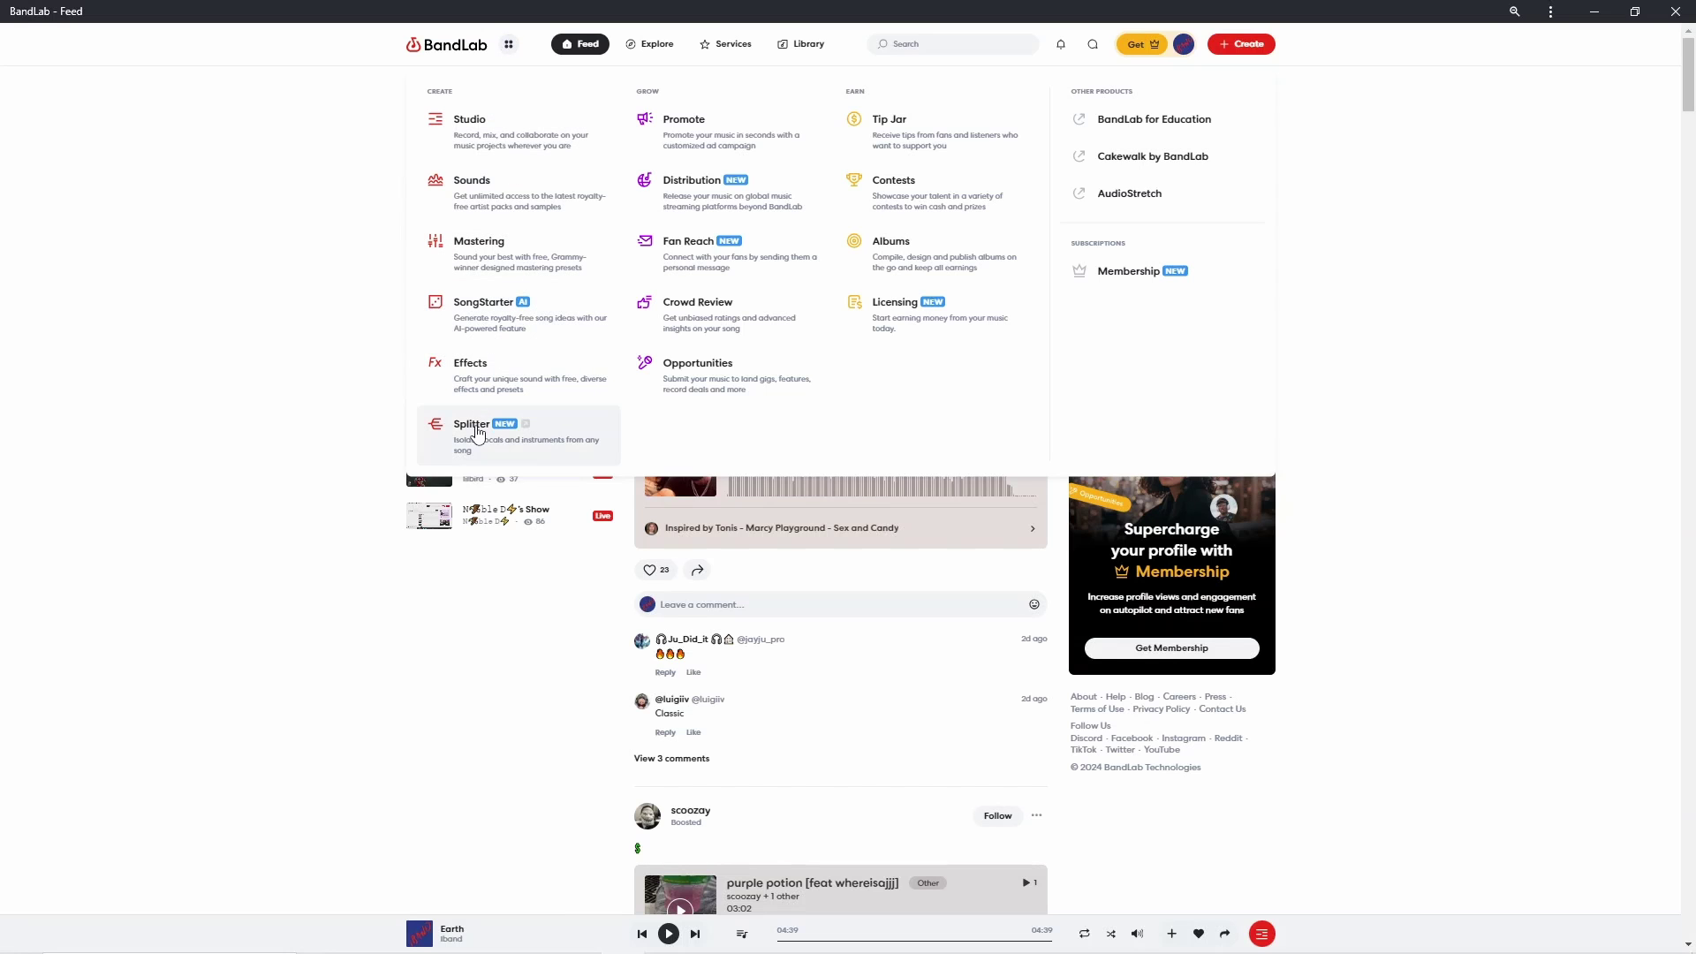
pyautogui.click(473, 426)
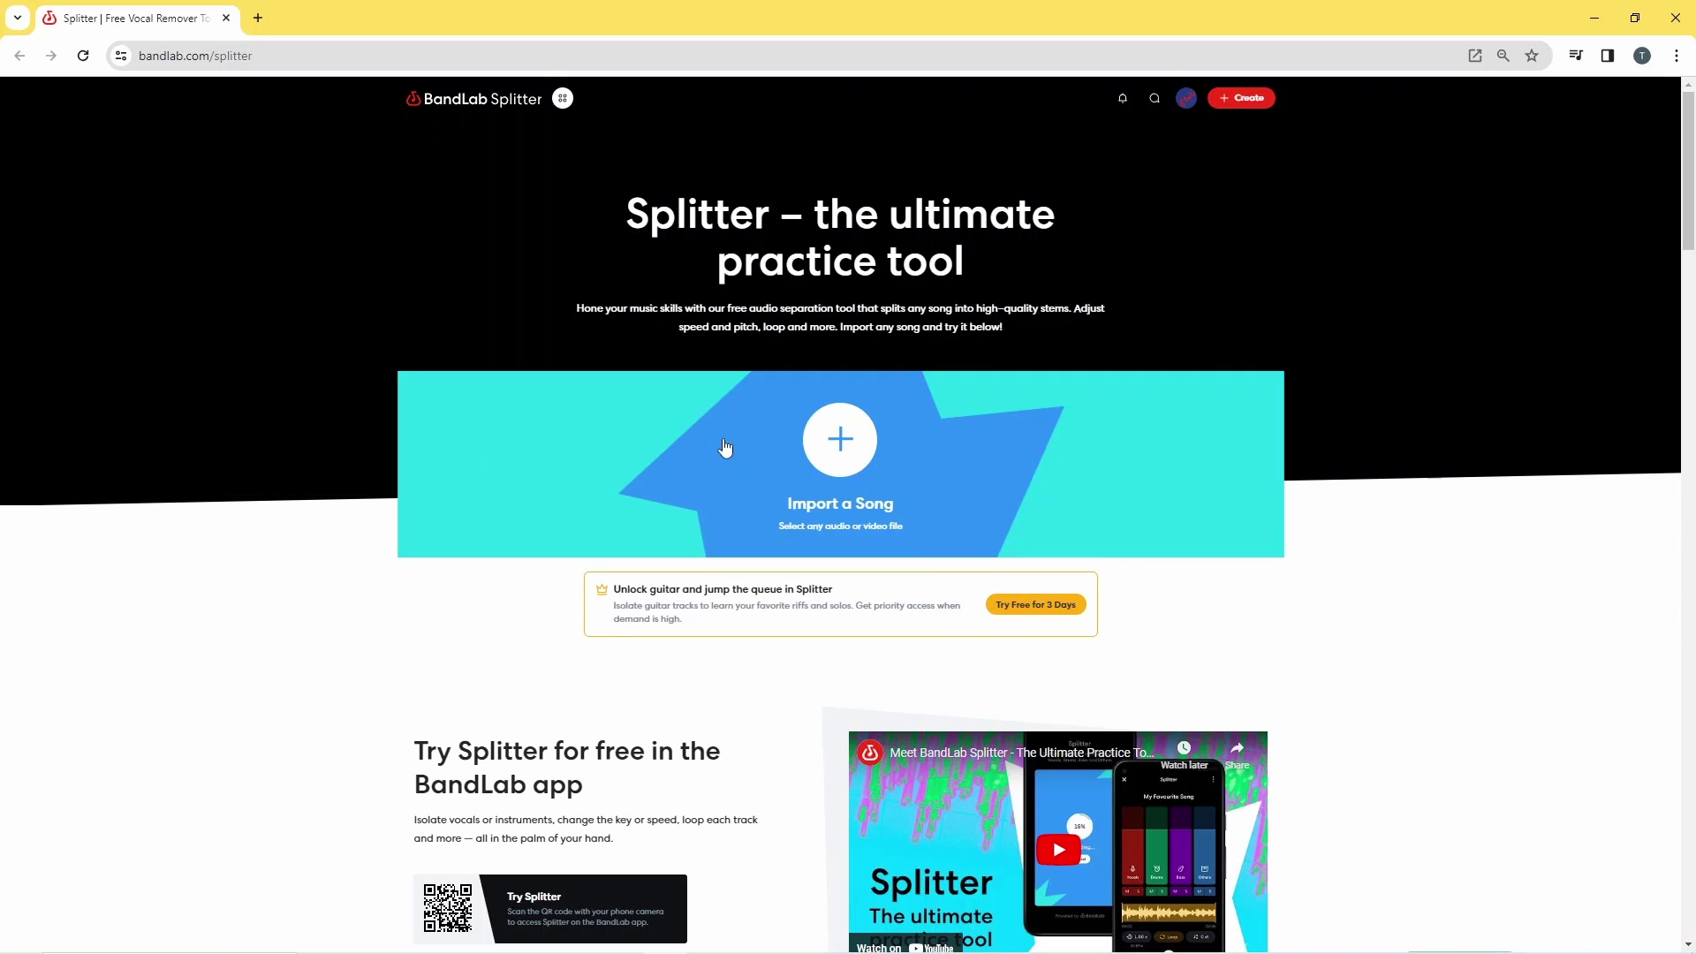
pyautogui.click(840, 442)
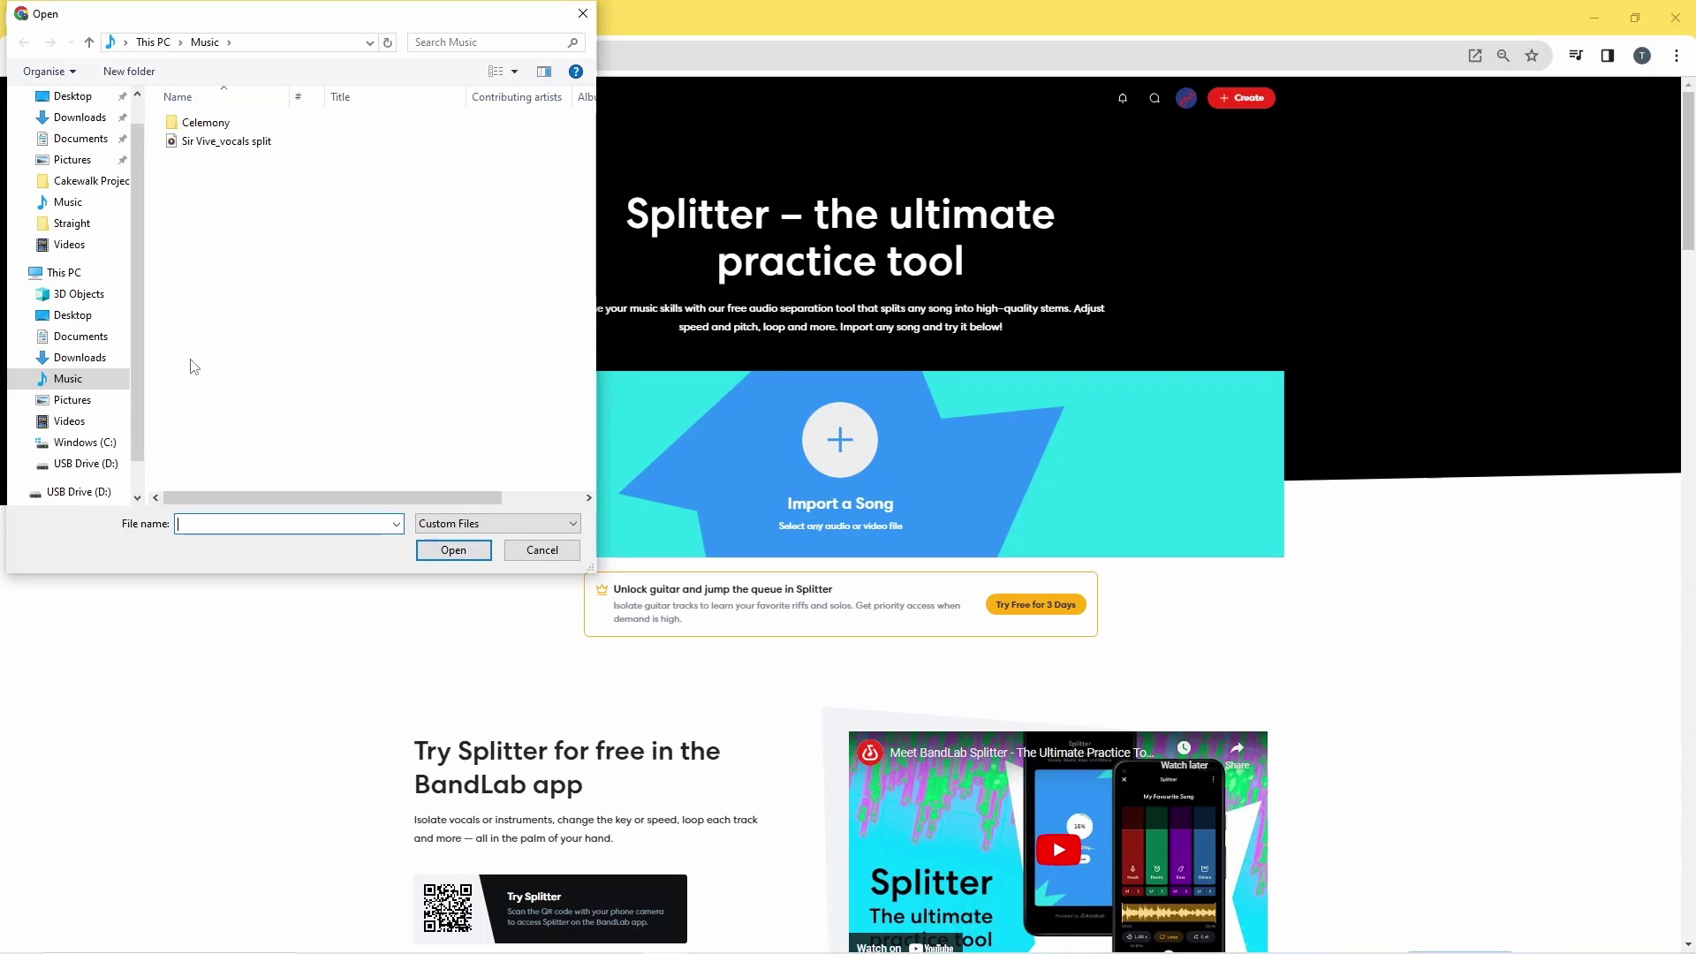
pyautogui.click(95, 361)
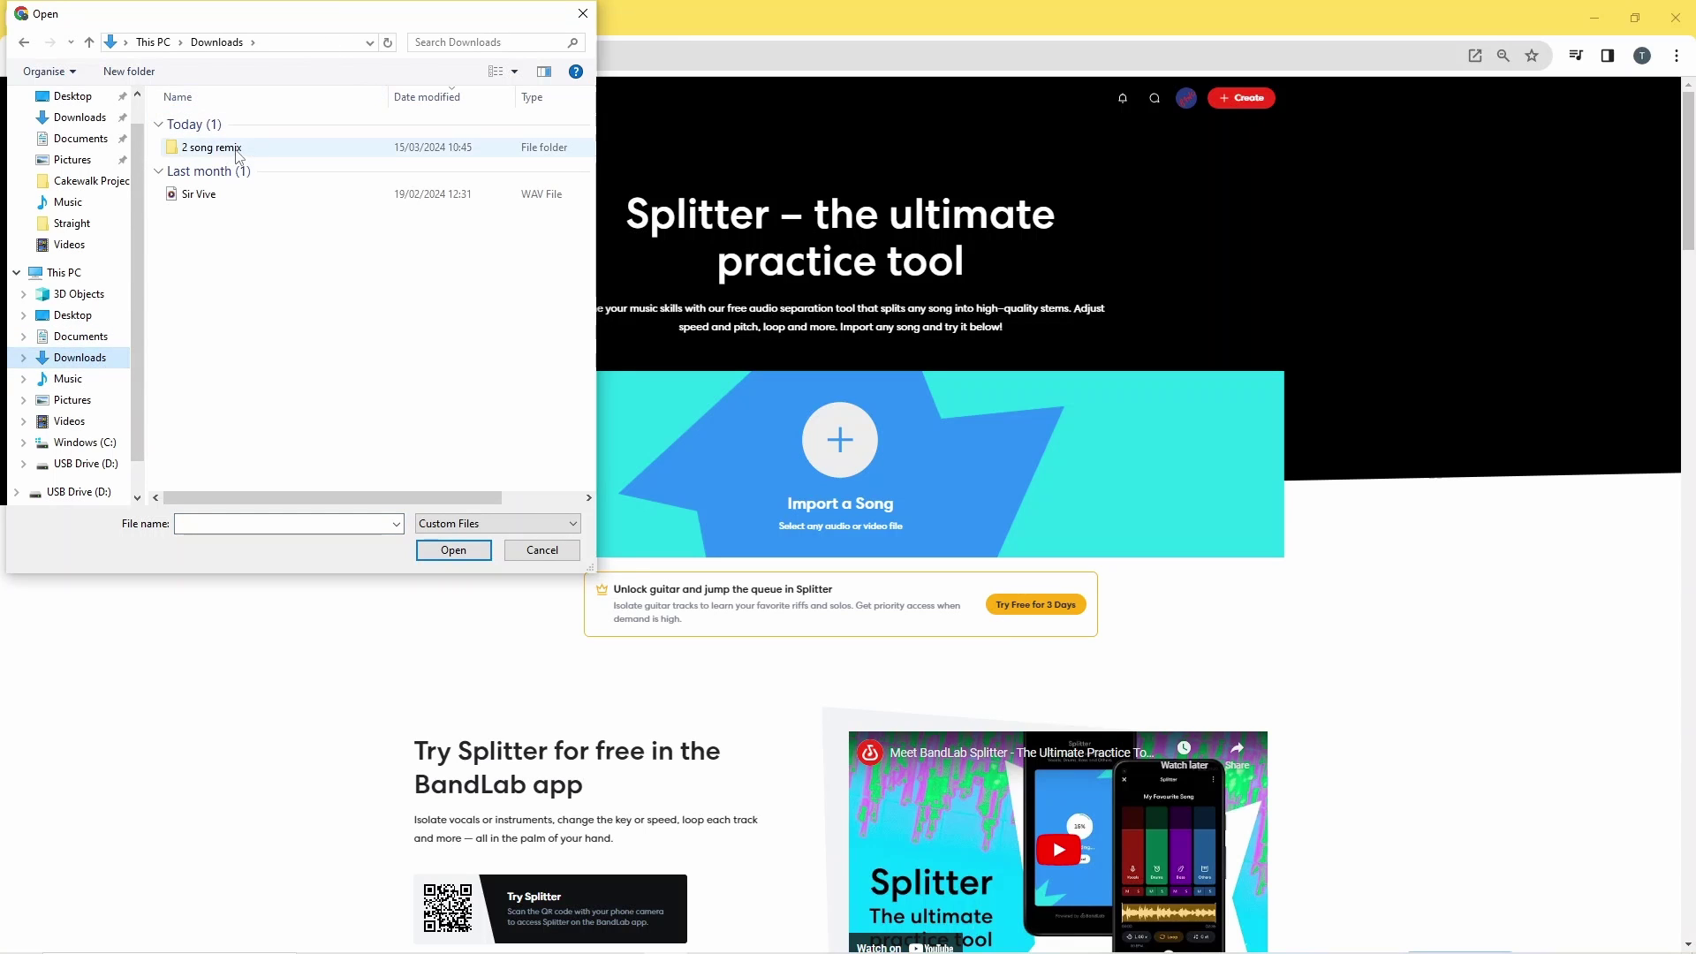
pyautogui.doubleClick(237, 149)
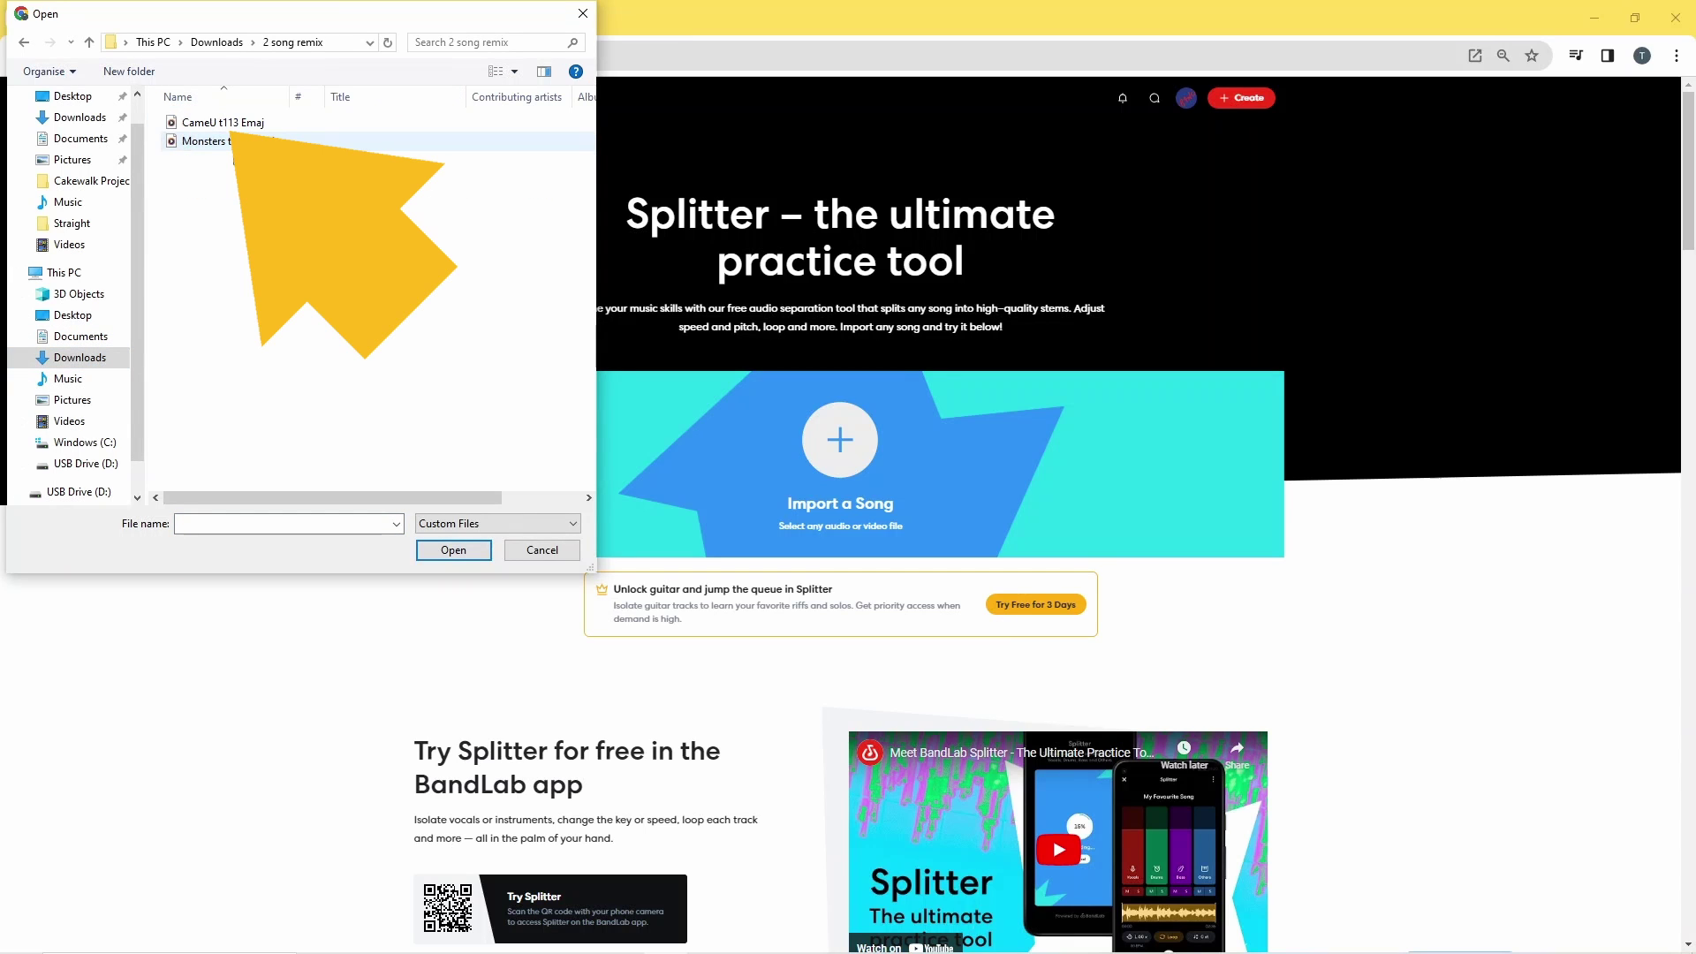
pyautogui.click(270, 127)
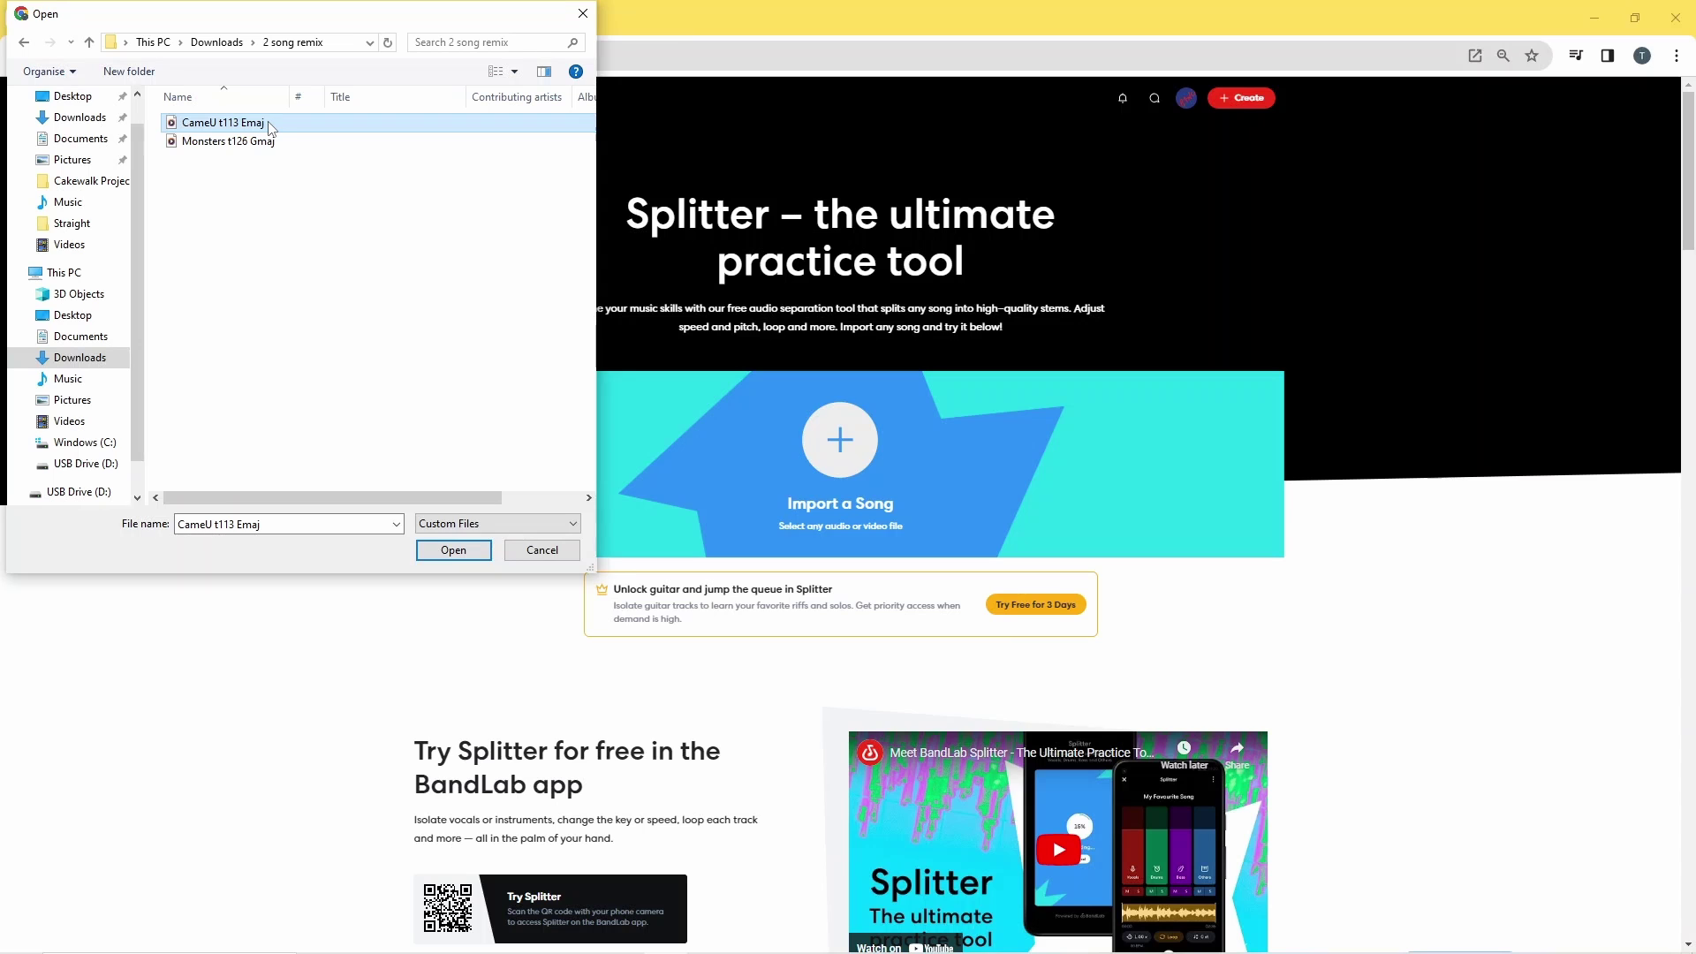
pyautogui.click(453, 550)
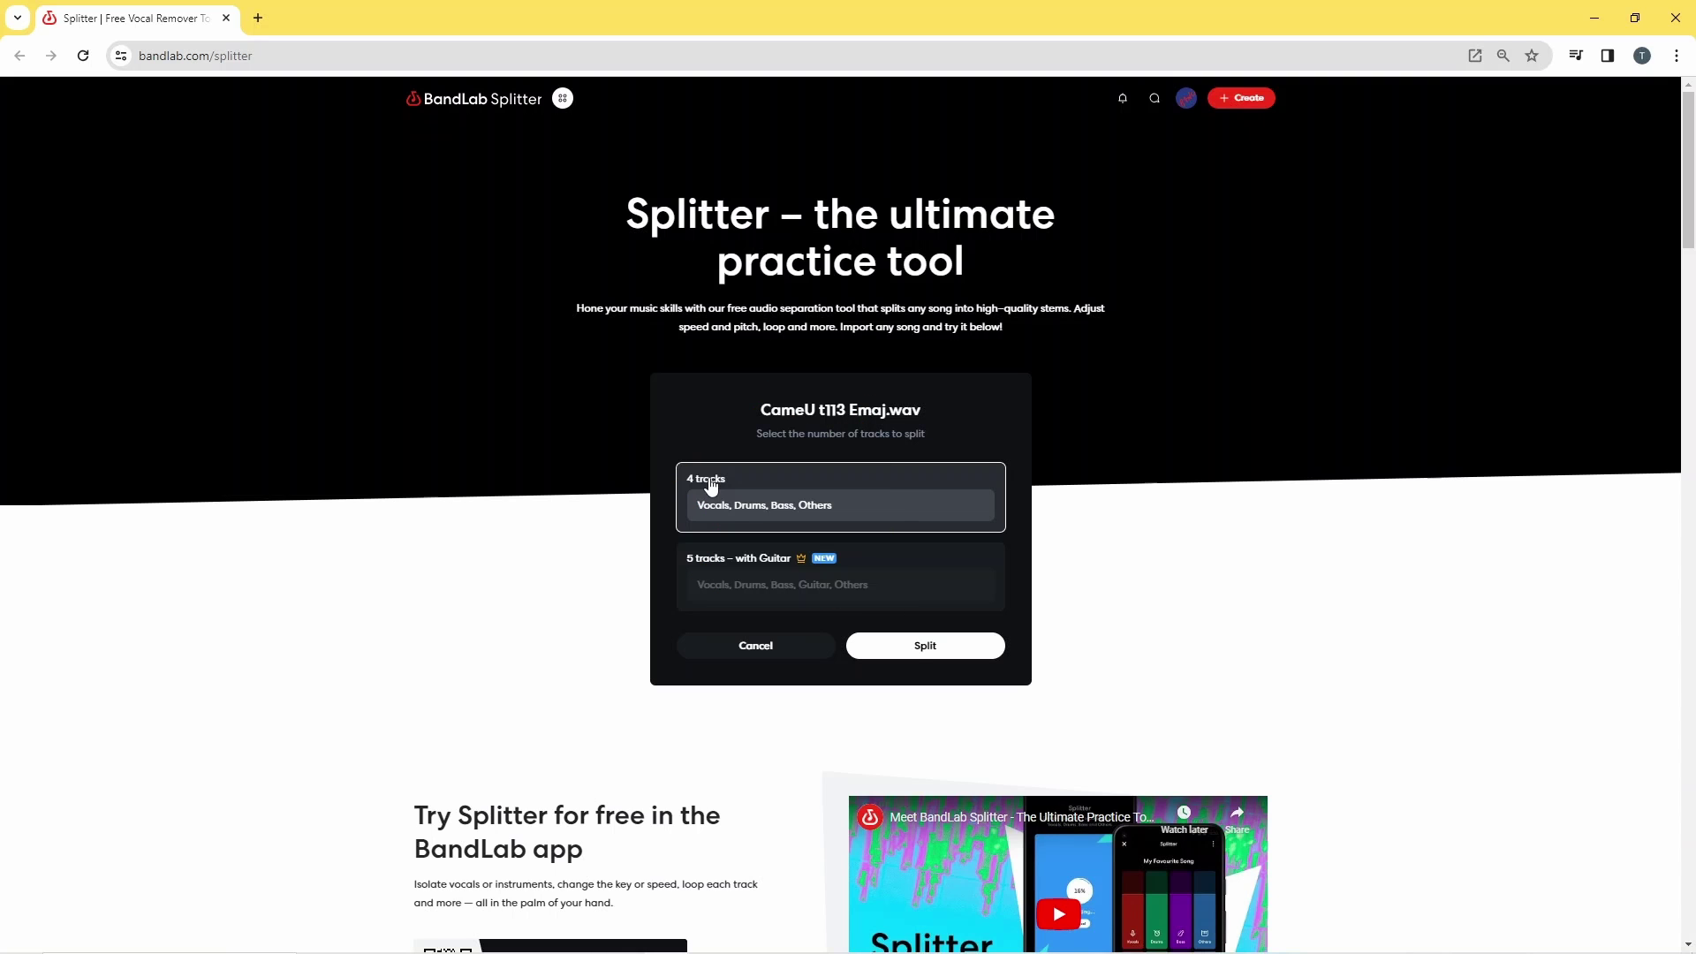
pyautogui.click(925, 646)
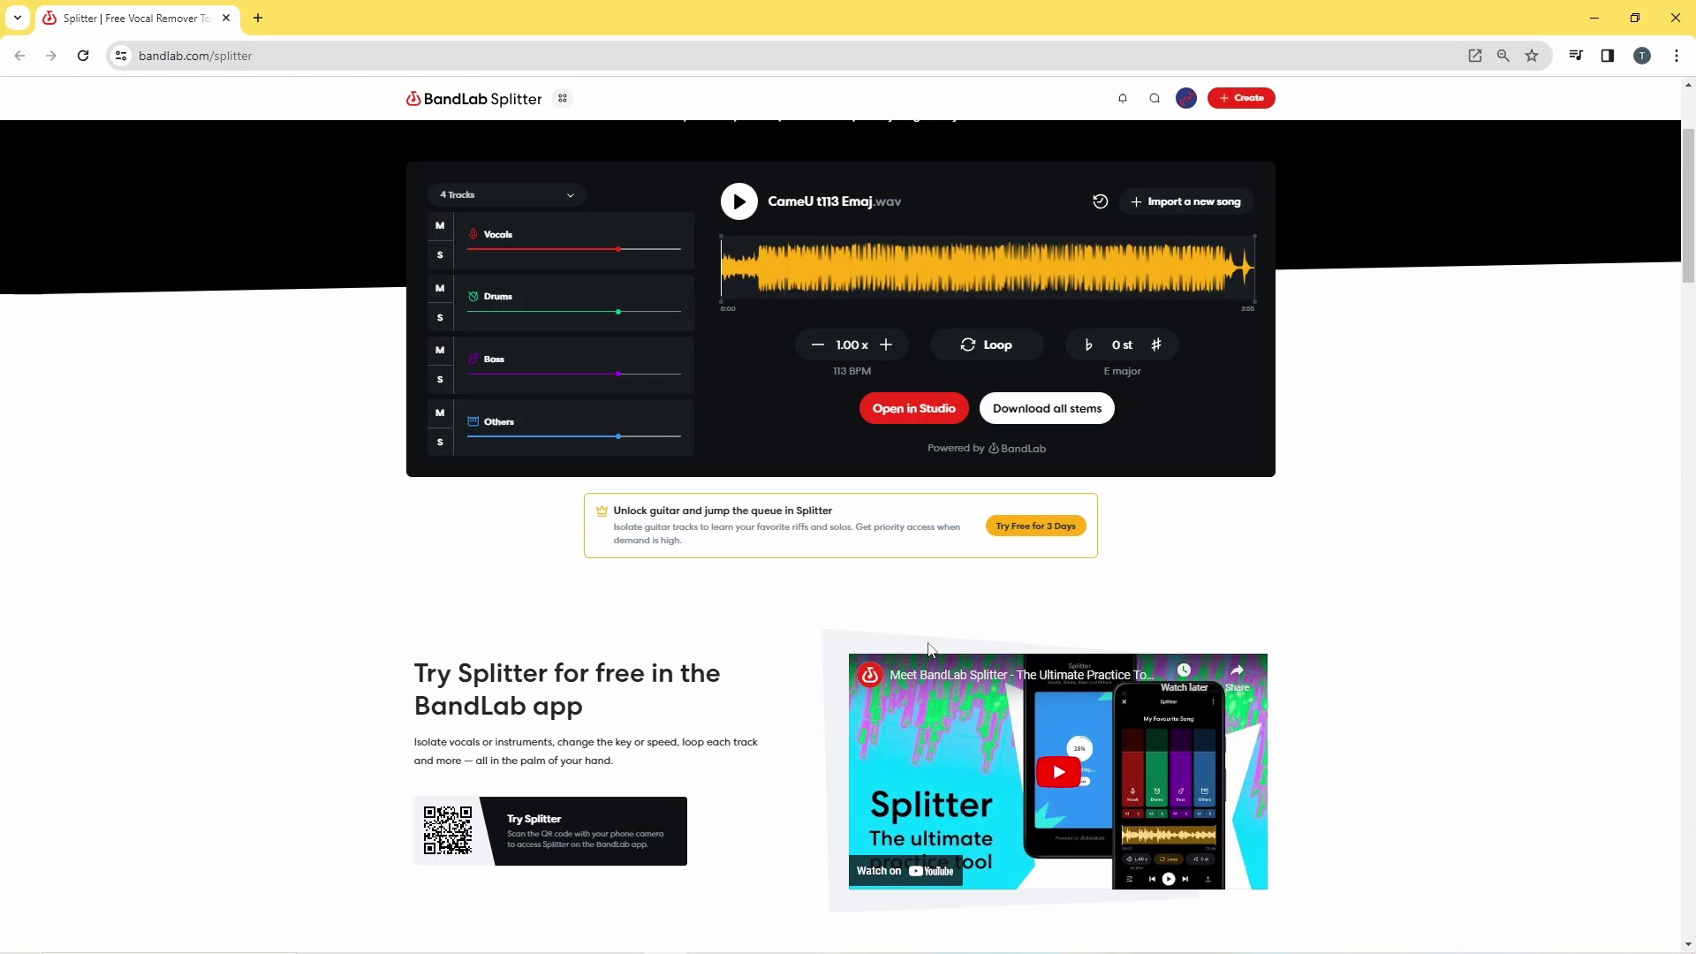
# - Preview the split CameU song and download its vocals, drums, bass and other stems to the Music folder
pyautogui.click(741, 202)
pyautogui.click(741, 203)
pyautogui.click(1058, 406)
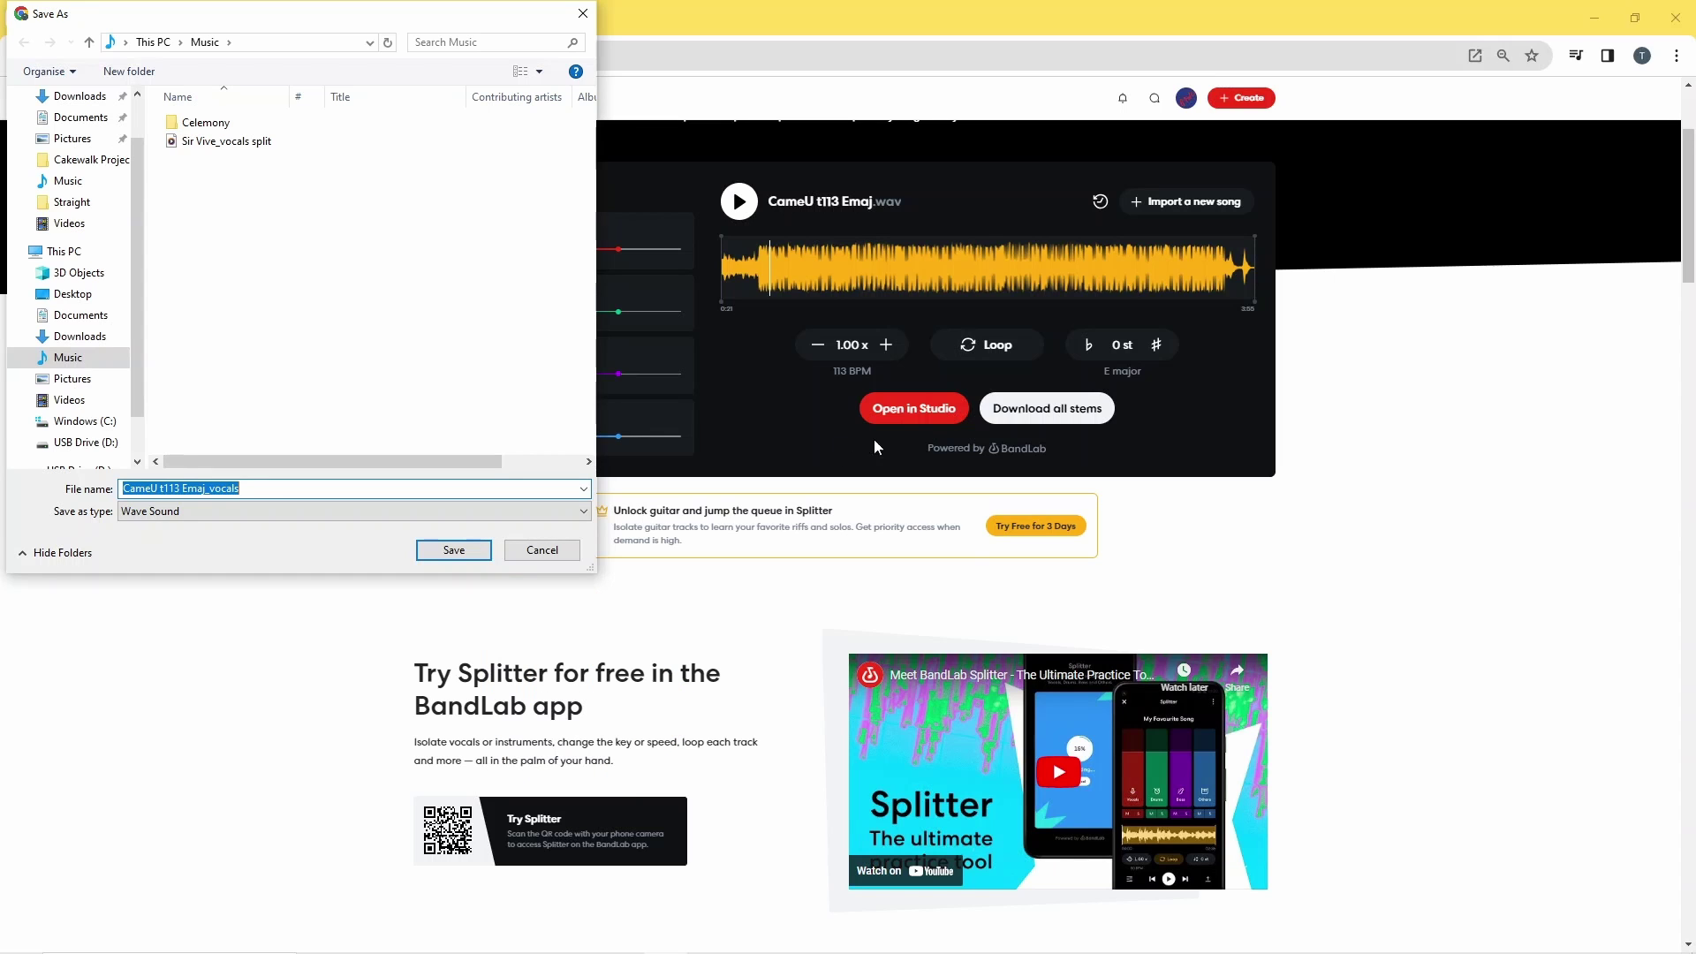
pyautogui.click(467, 553)
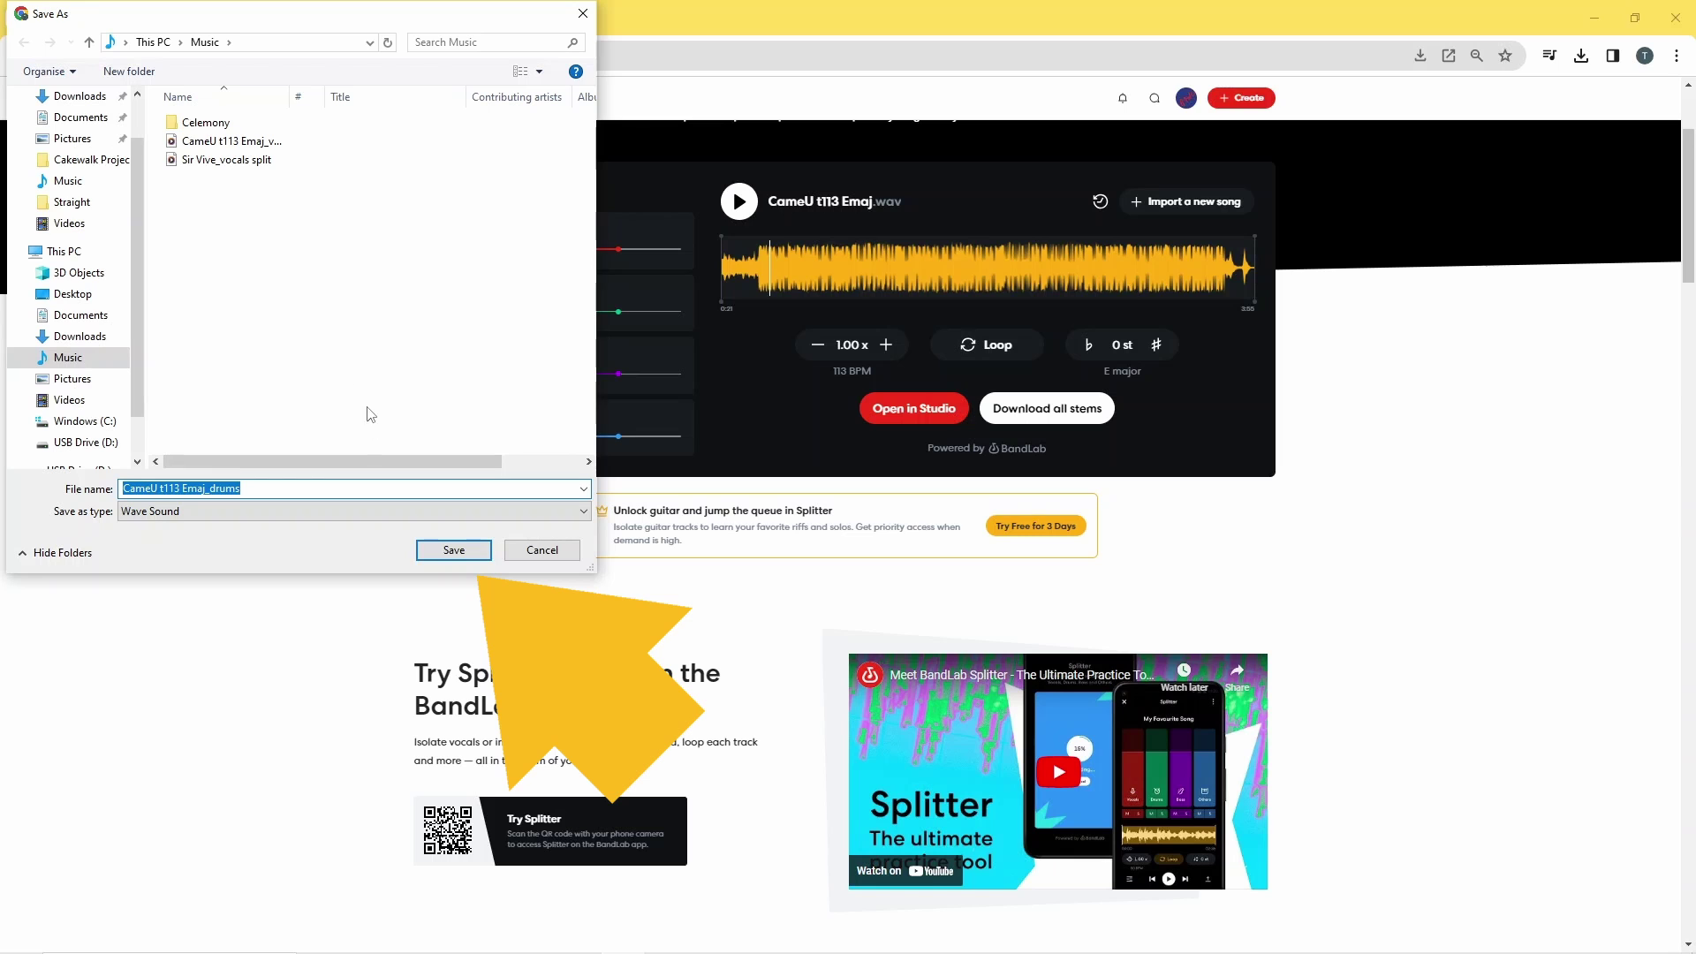
pyautogui.click(460, 550)
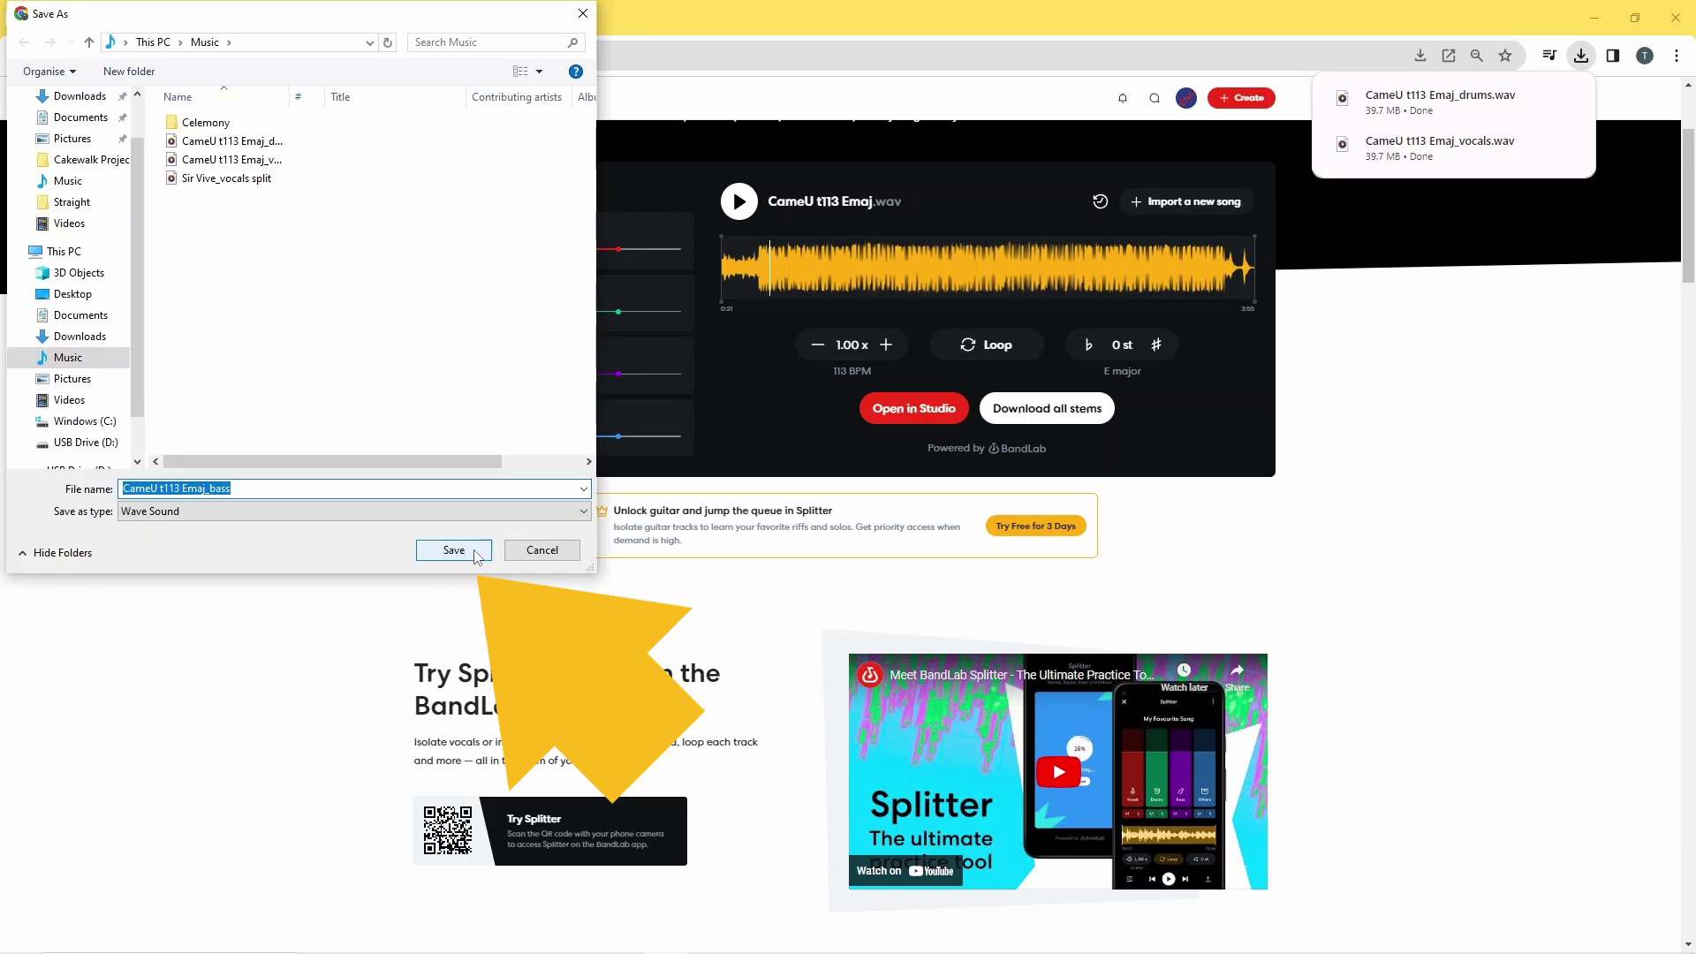
pyautogui.click(474, 551)
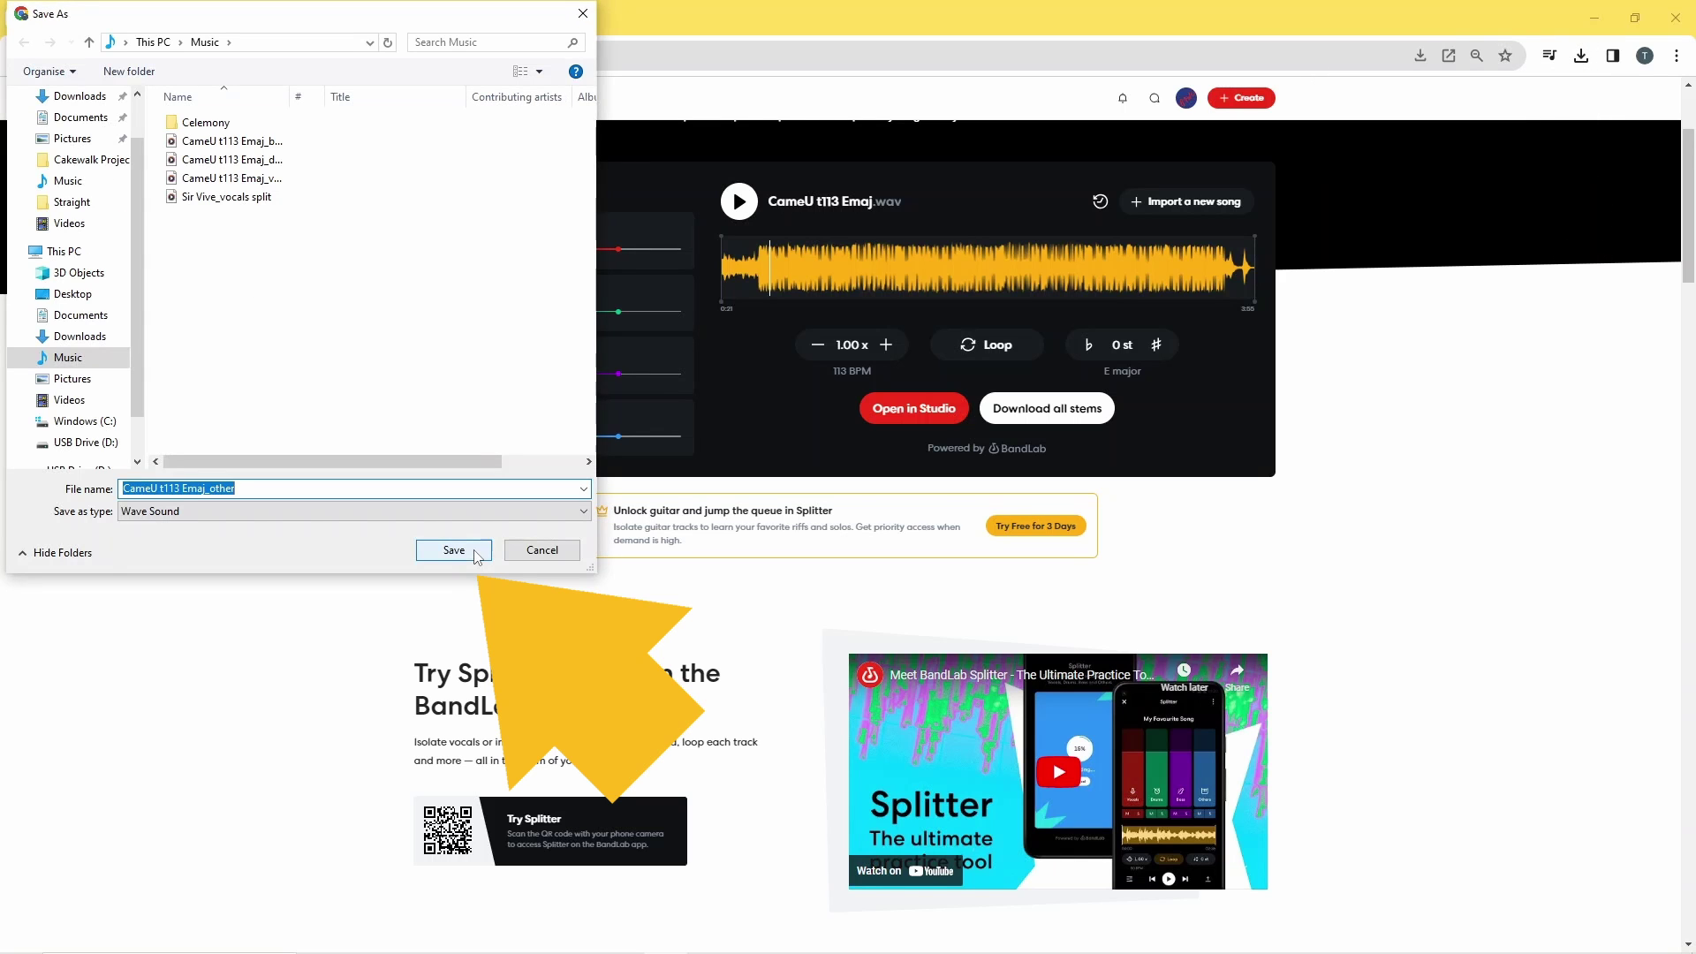
pyautogui.click(475, 552)
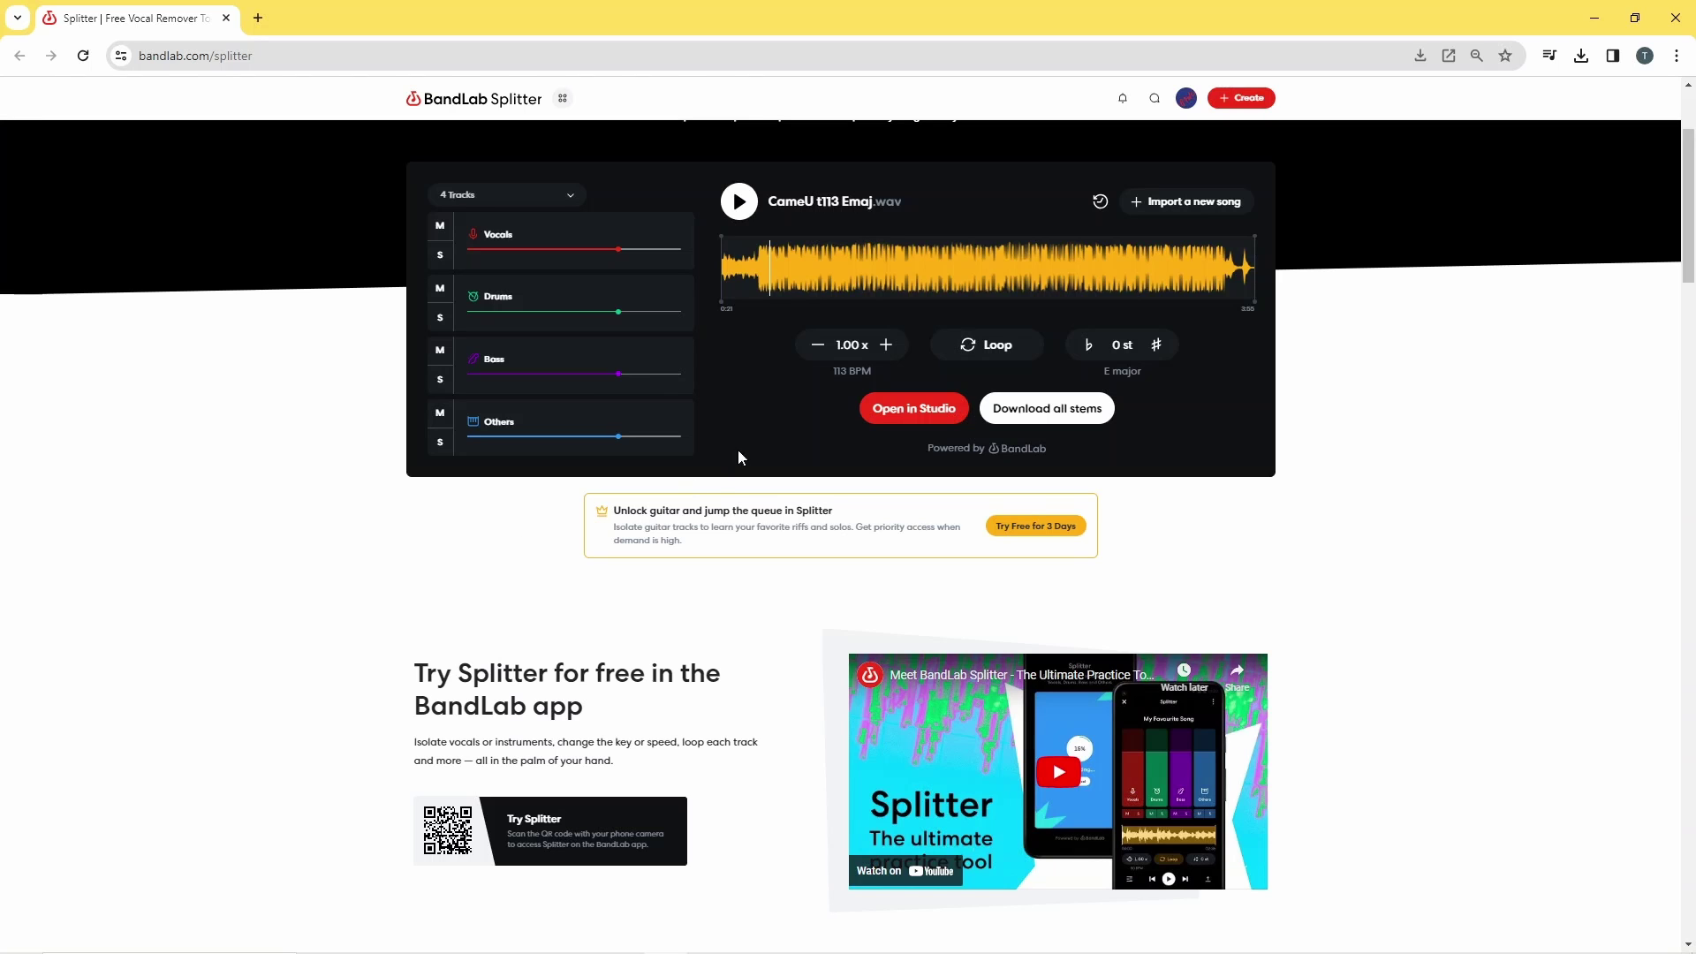
# - Import Monsters t126 Gmaj as a new song in Splitter and split it into 4 tracks
pyautogui.click(1175, 203)
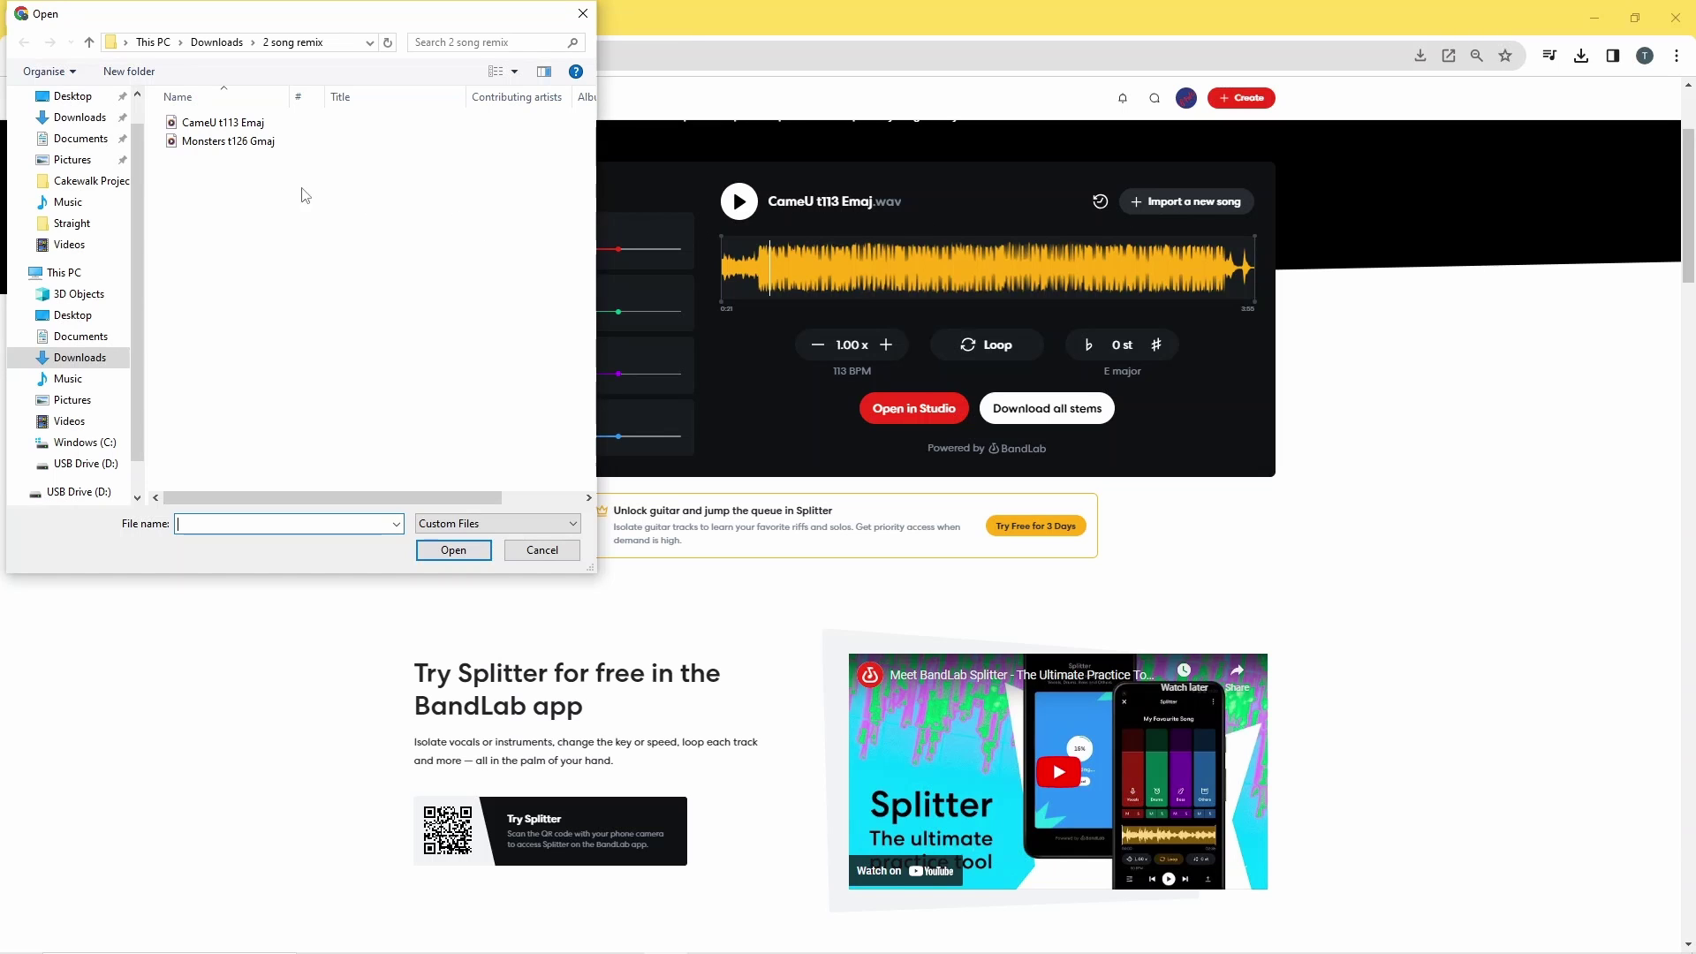
pyautogui.click(239, 145)
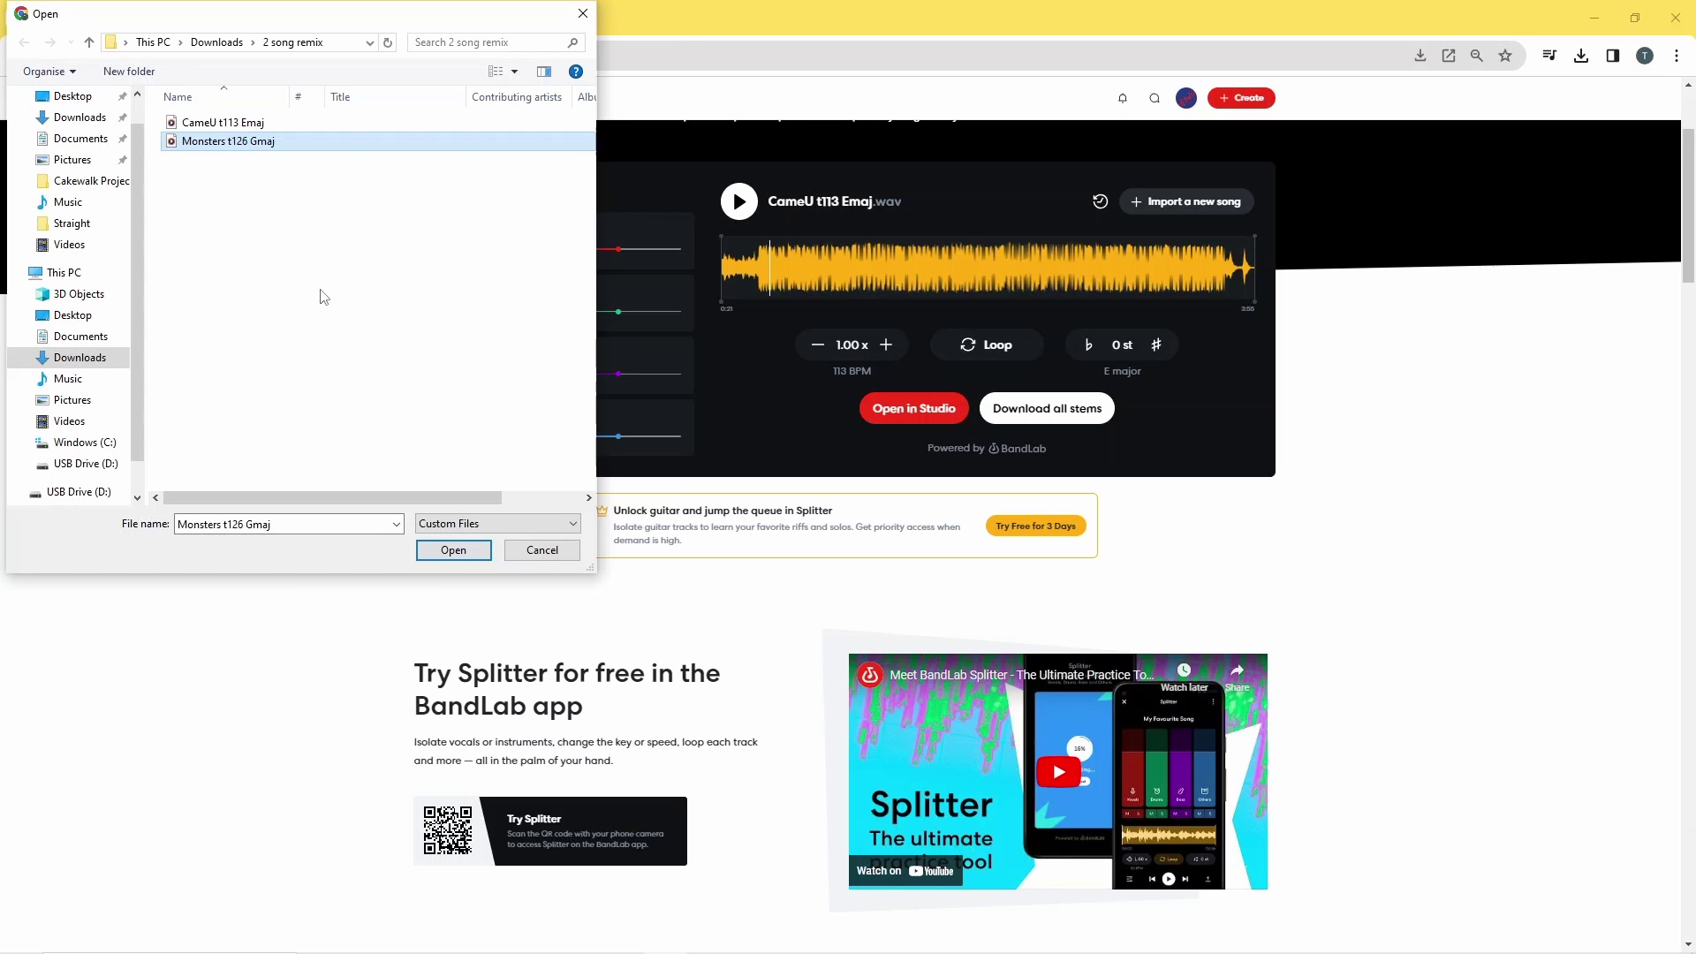
pyautogui.click(469, 557)
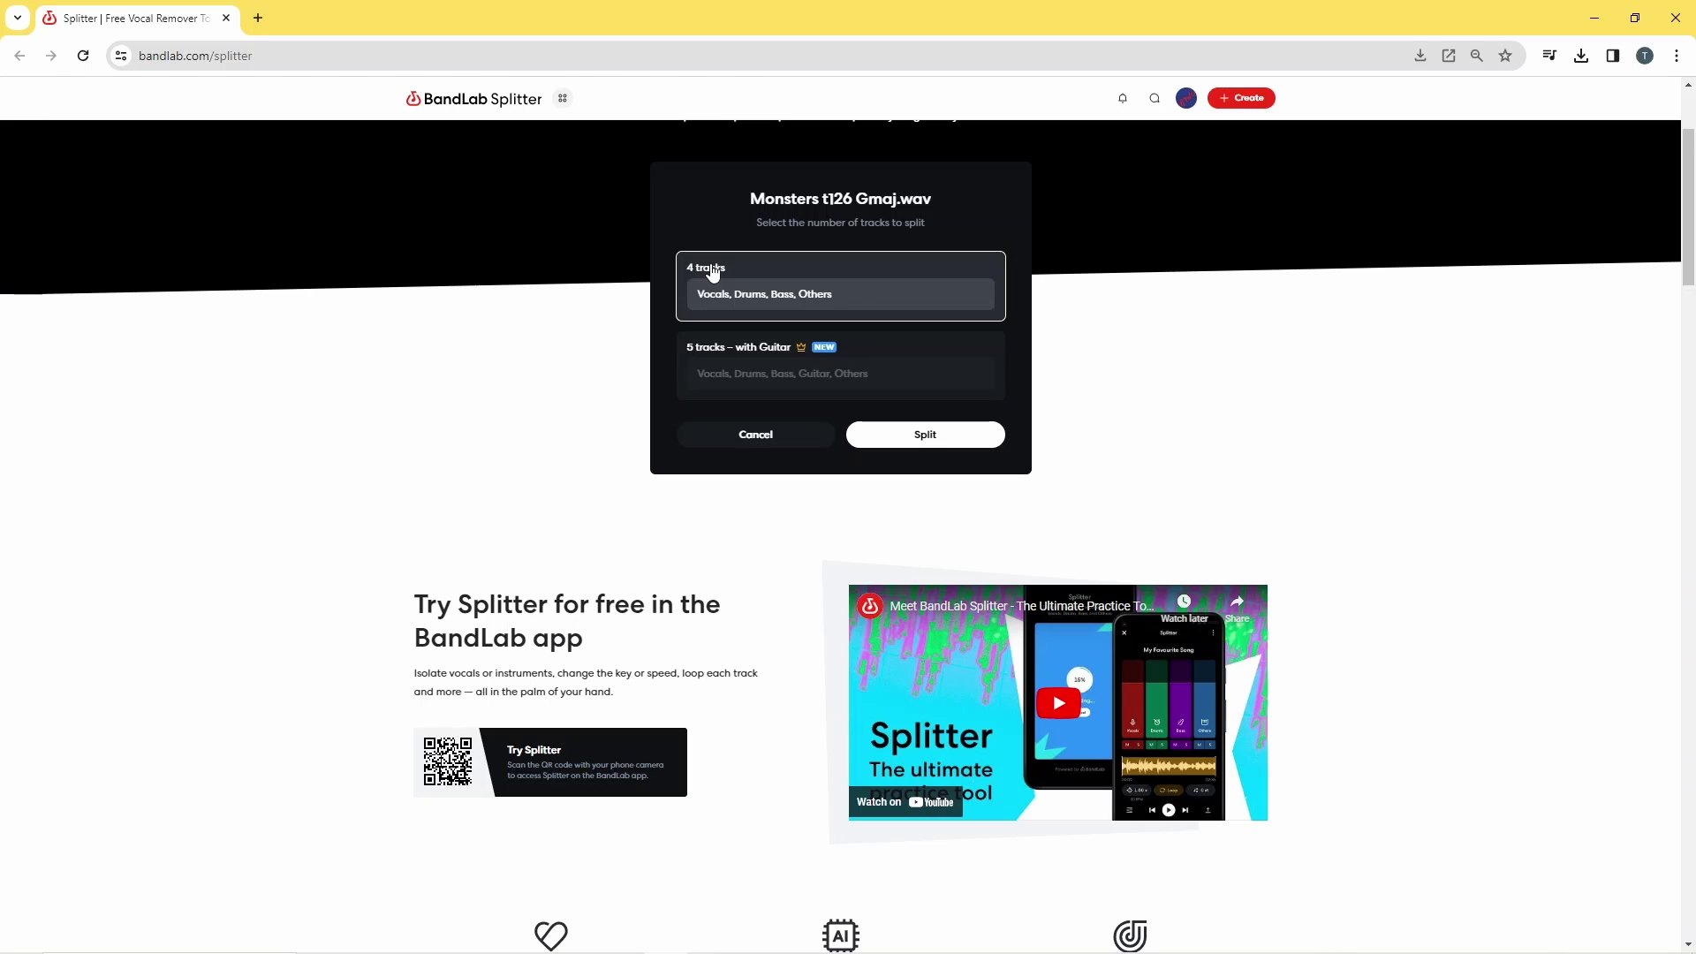
pyautogui.click(926, 435)
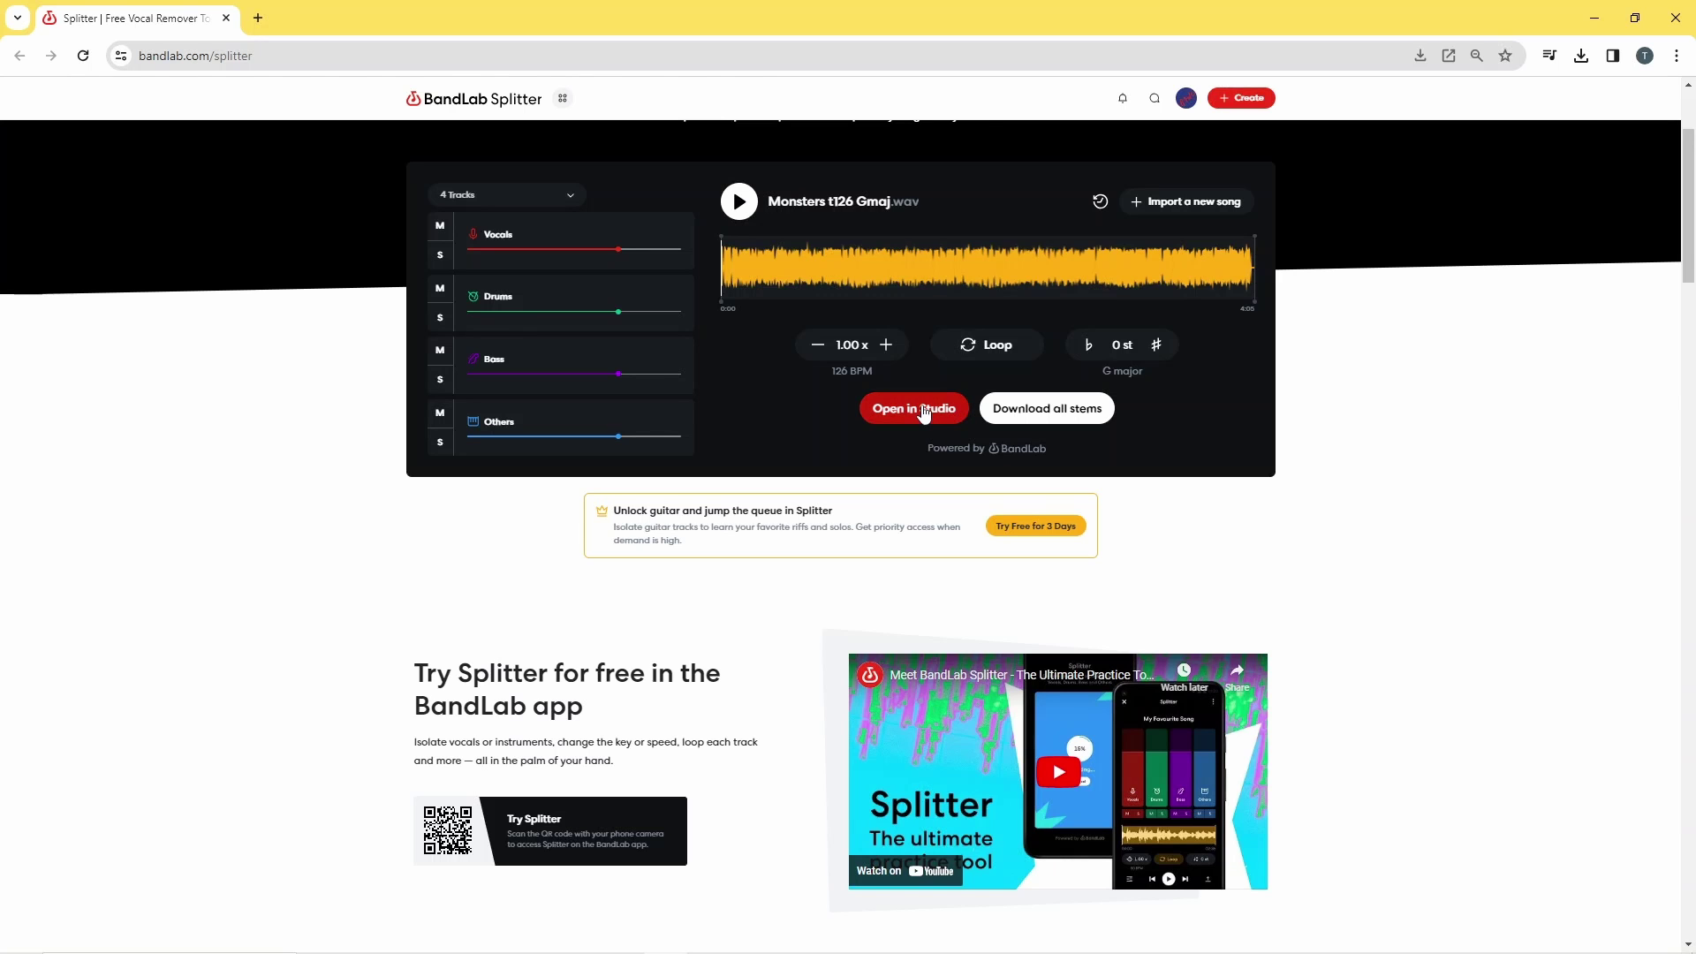
# - Open the split Monsters stems in Studio and play back the start of the project
pyautogui.click(925, 413)
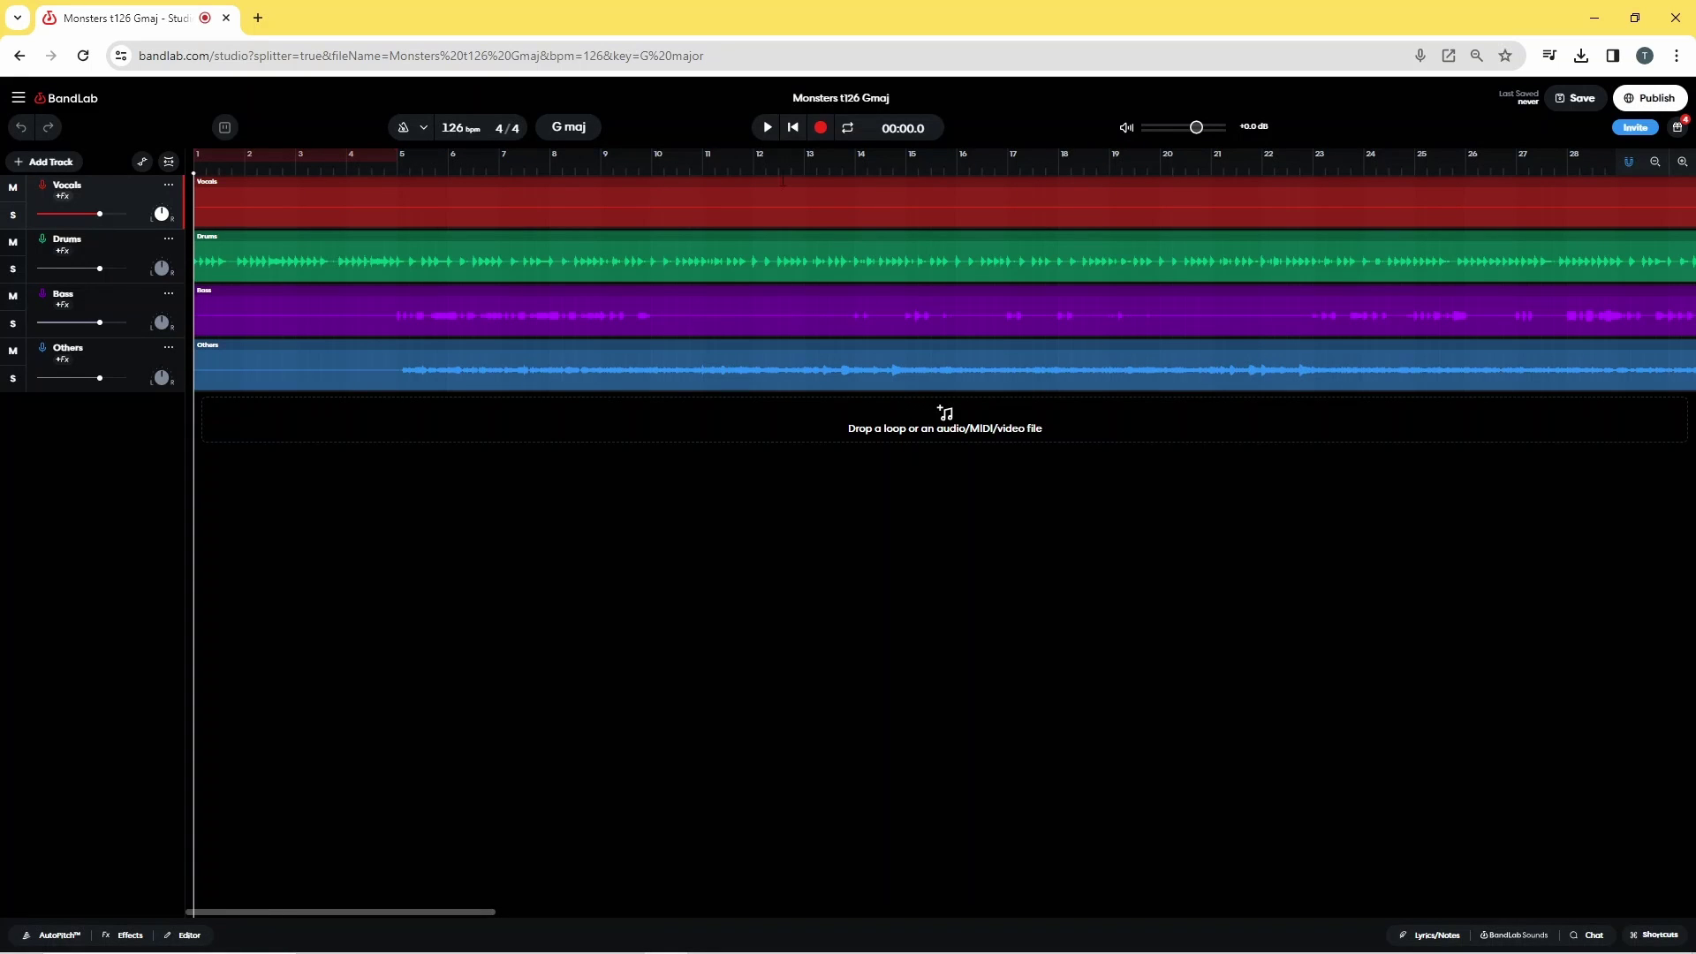
pyautogui.click(767, 128)
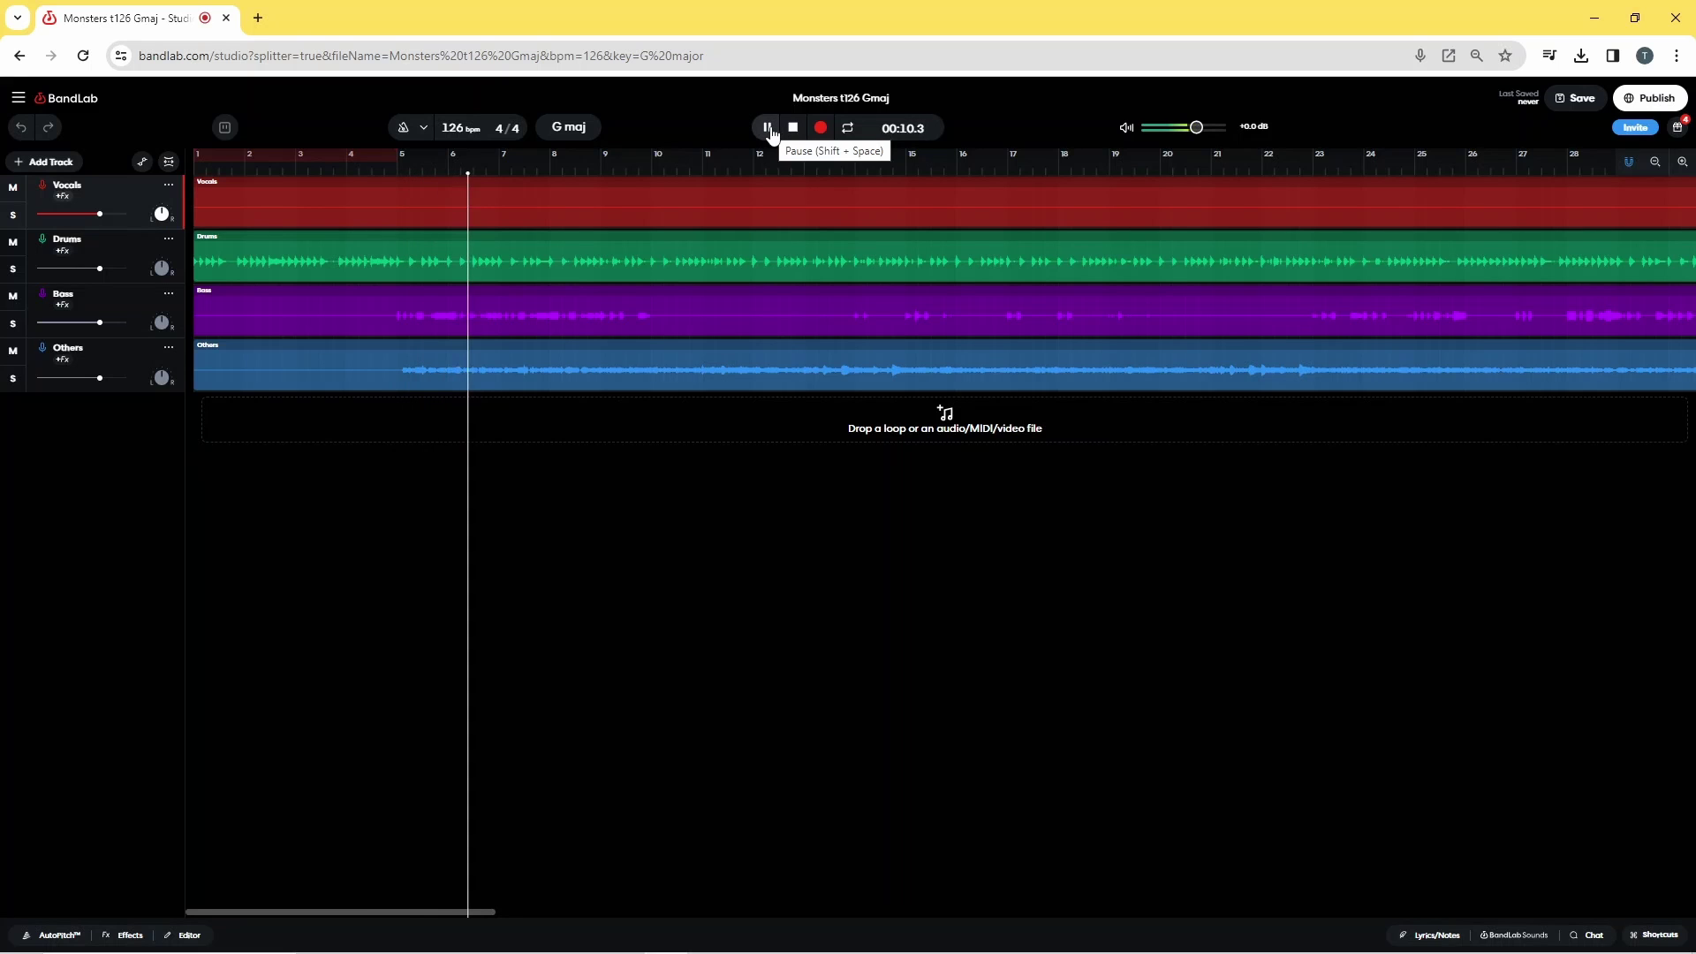
pyautogui.click(794, 129)
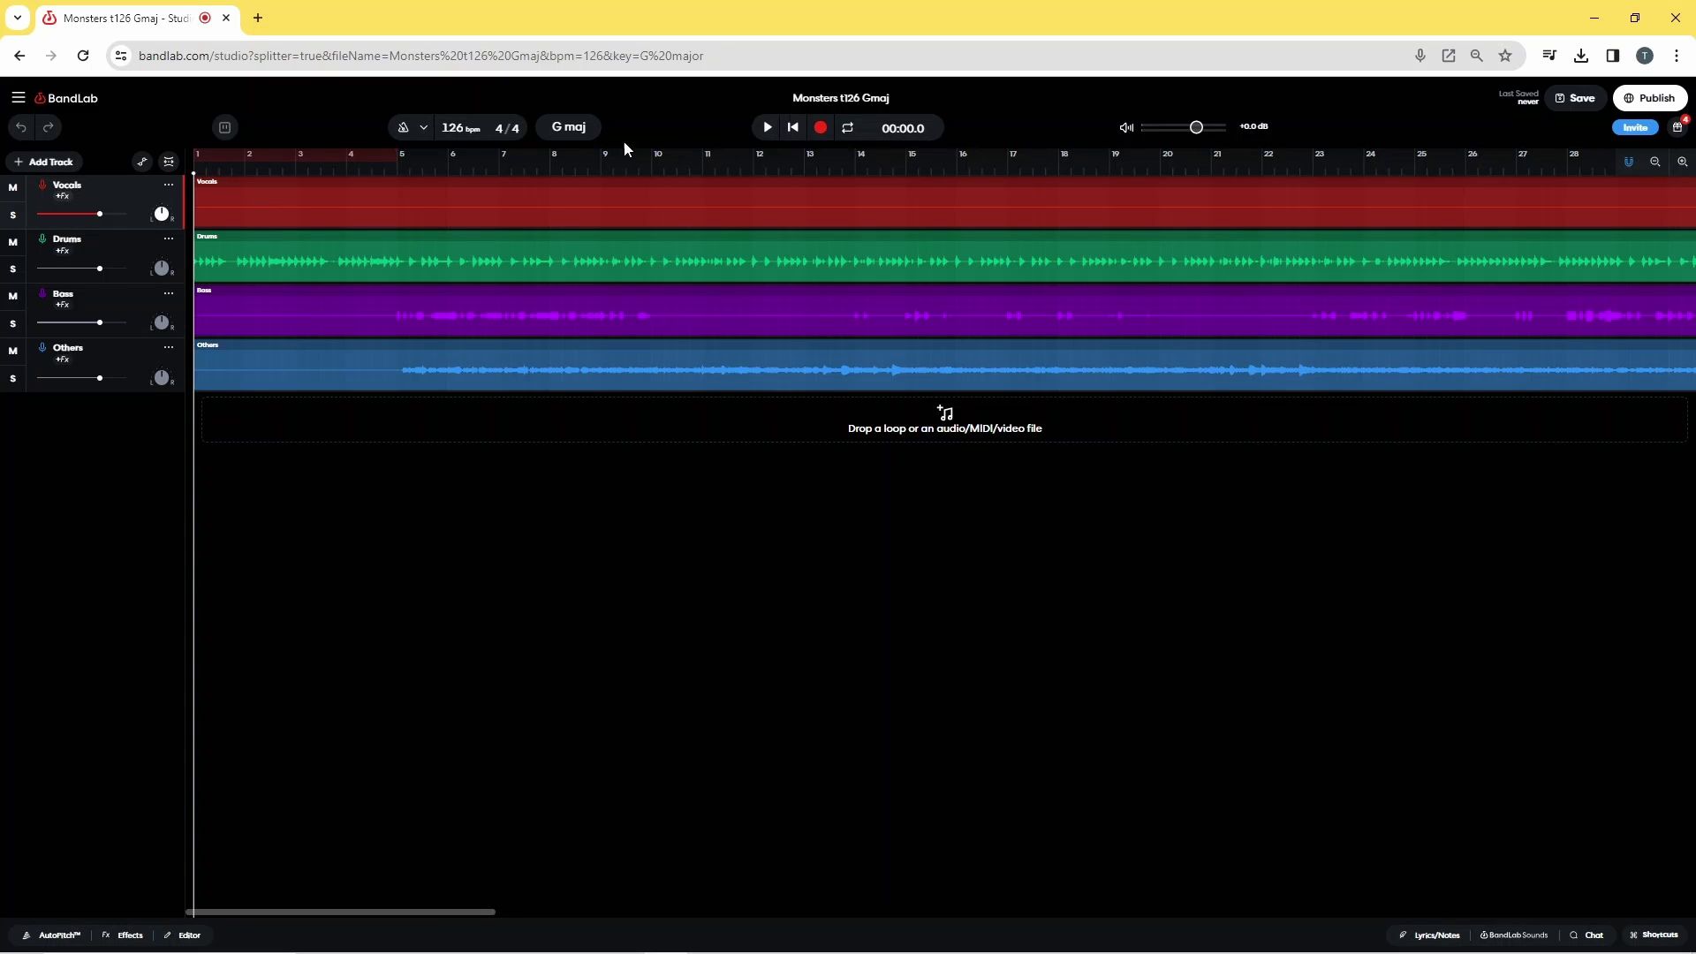
# - Set the project tempo to 113 bpm, stretching the existing audio regions to match, and preview the result
pyautogui.click(452, 127)
pyautogui.write('113')
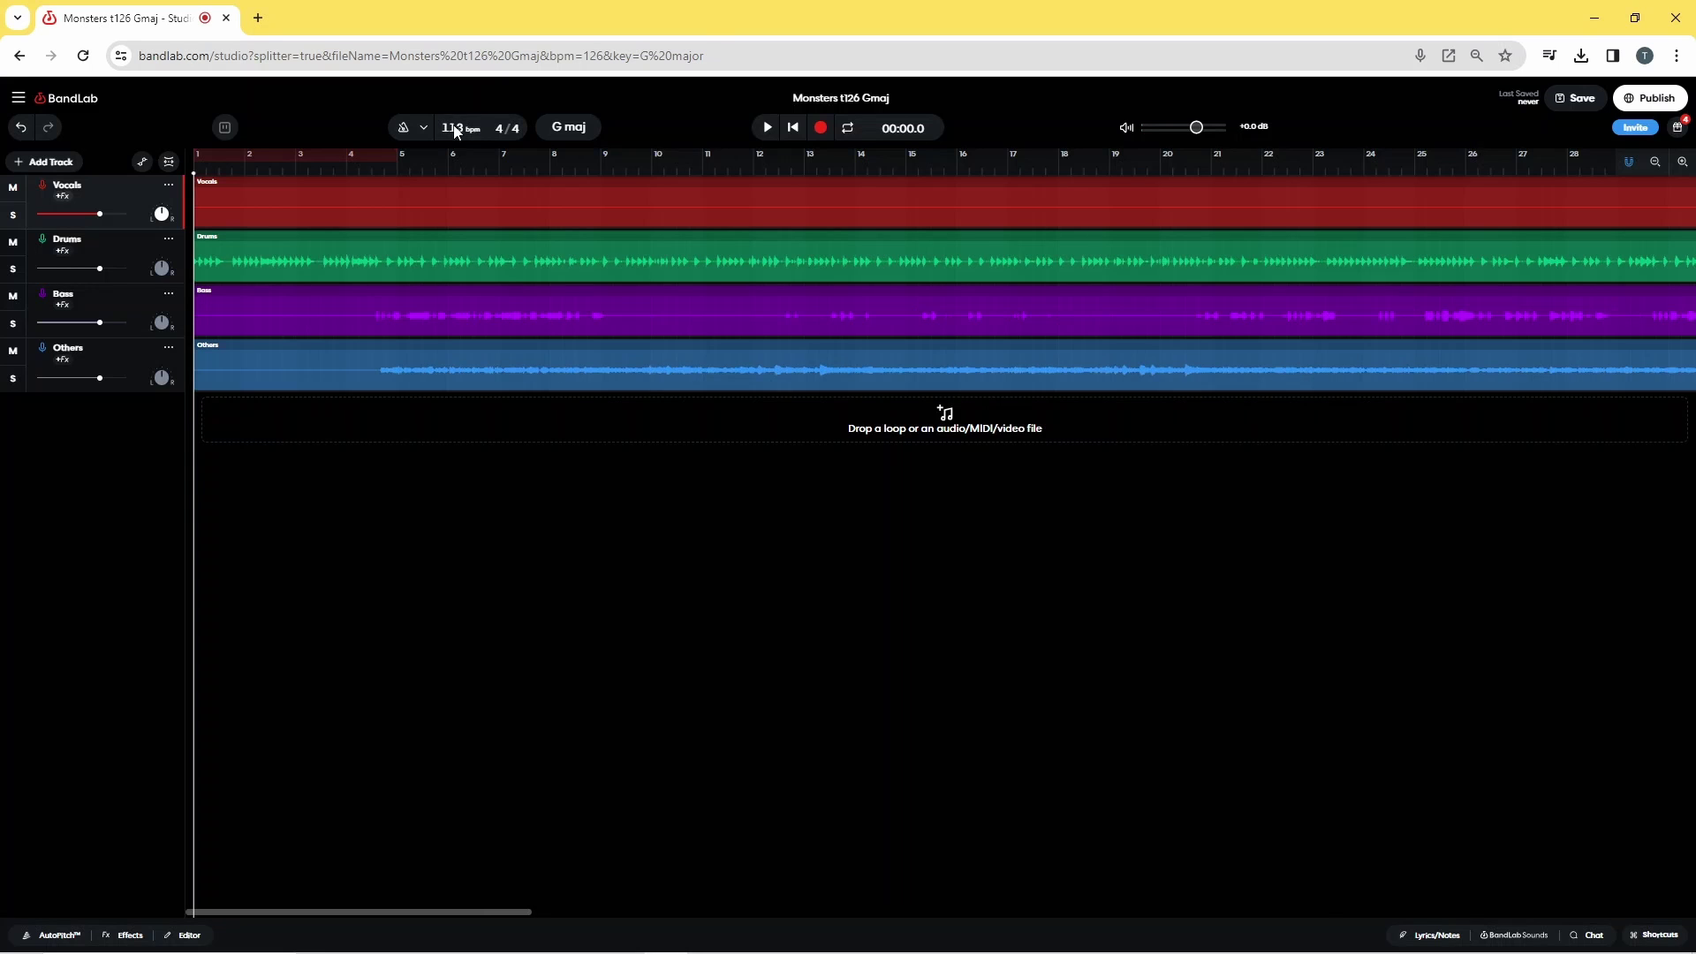
pyautogui.press('Return')
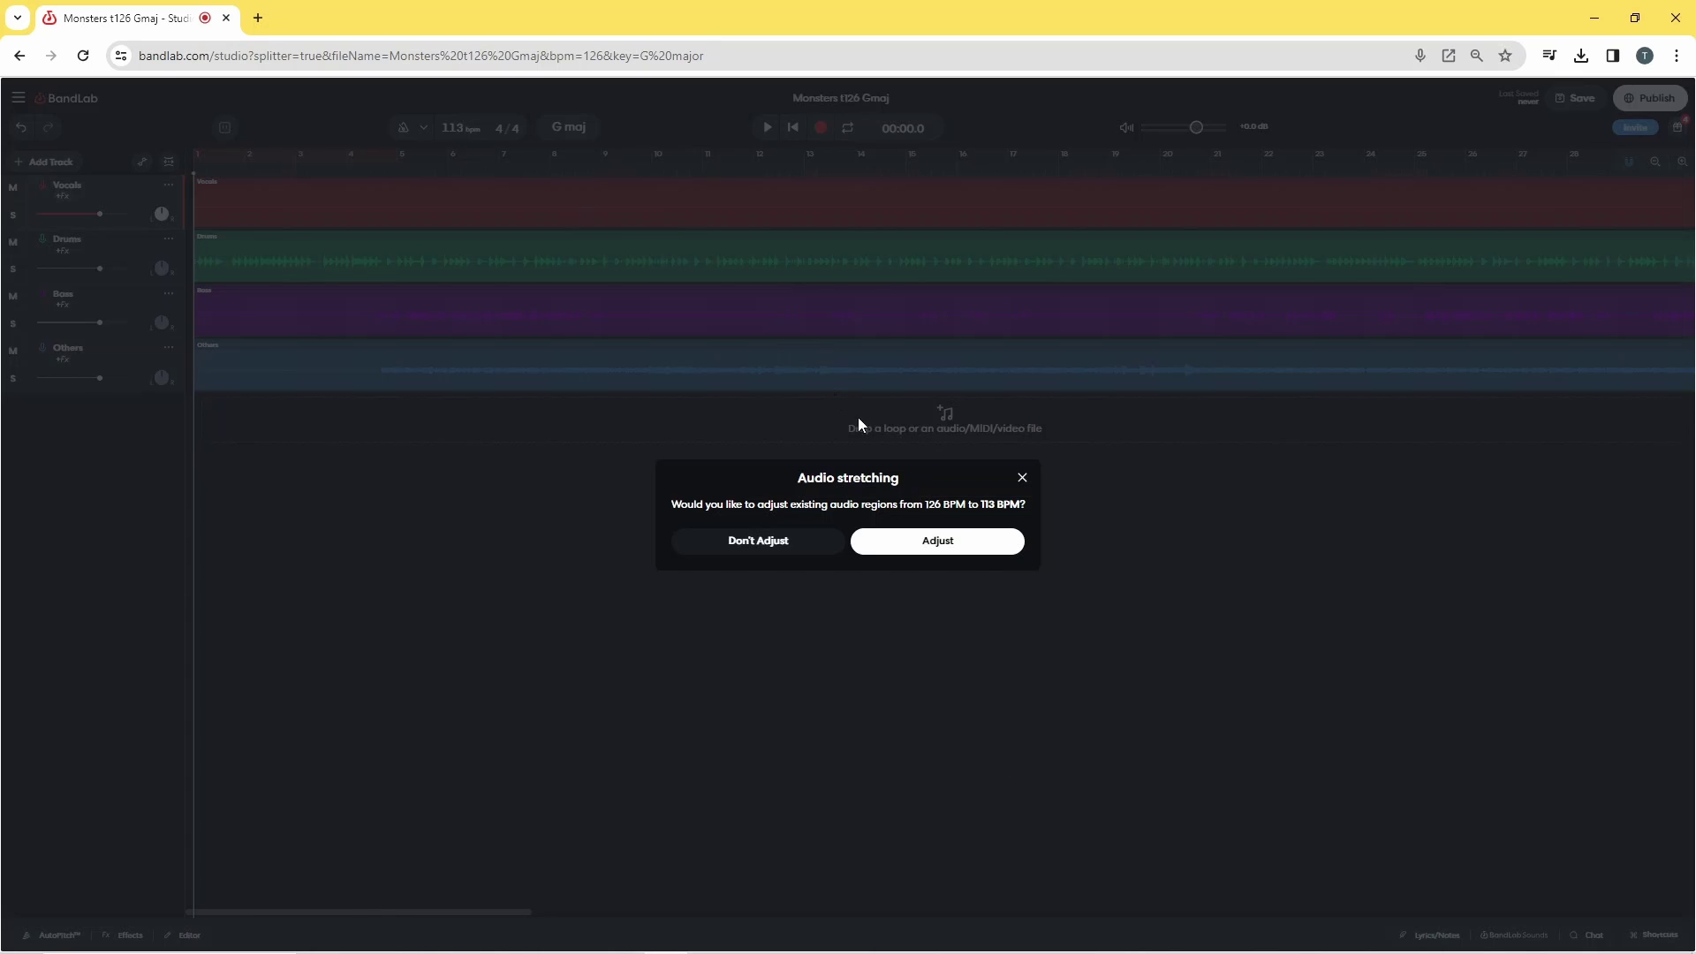
pyautogui.click(938, 543)
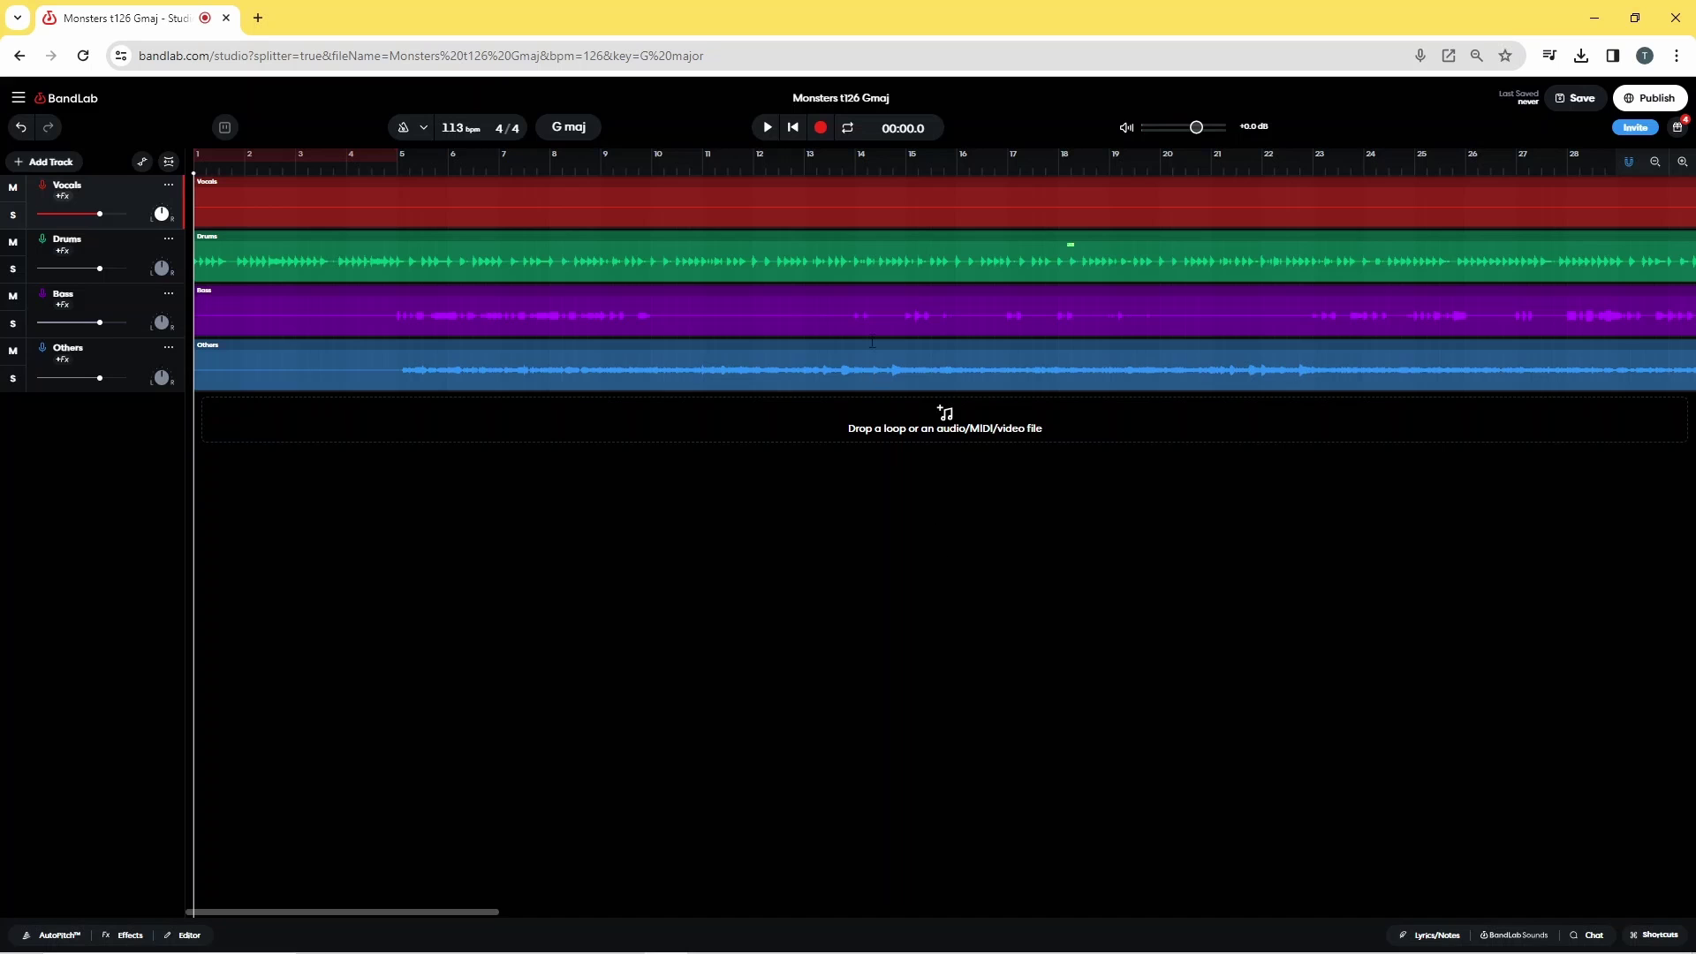
pyautogui.click(769, 128)
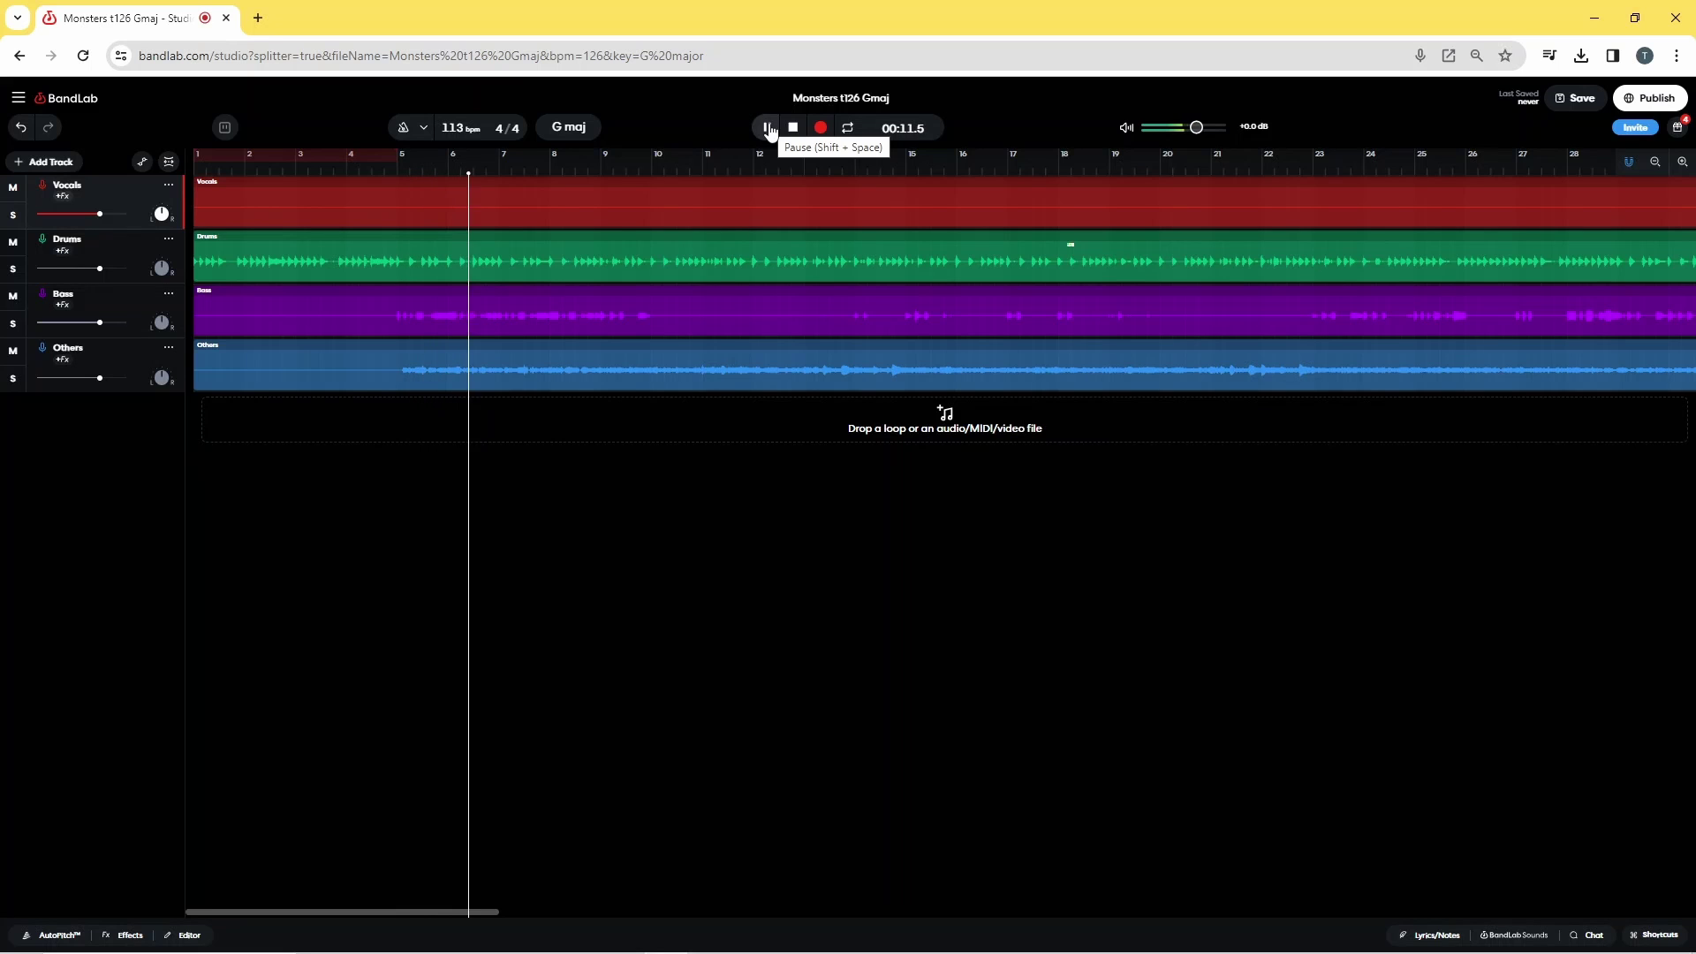
pyautogui.click(796, 129)
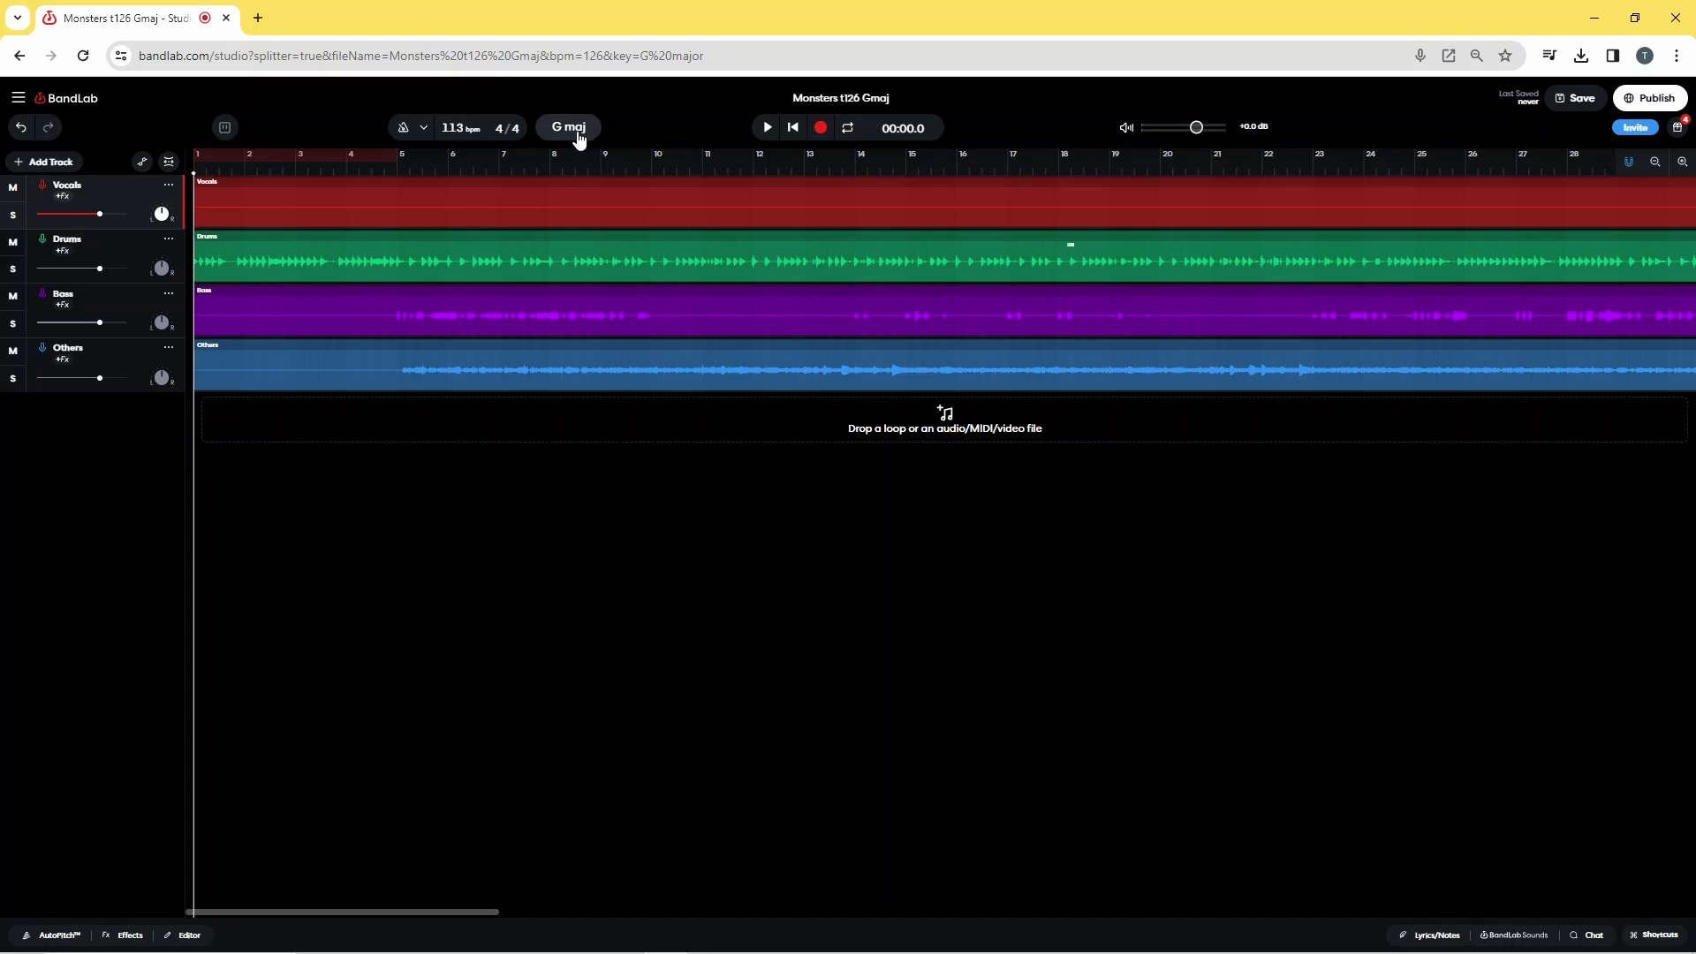
# - Change the project key to E major, transposing the existing regions to match, and preview the result
pyautogui.click(574, 130)
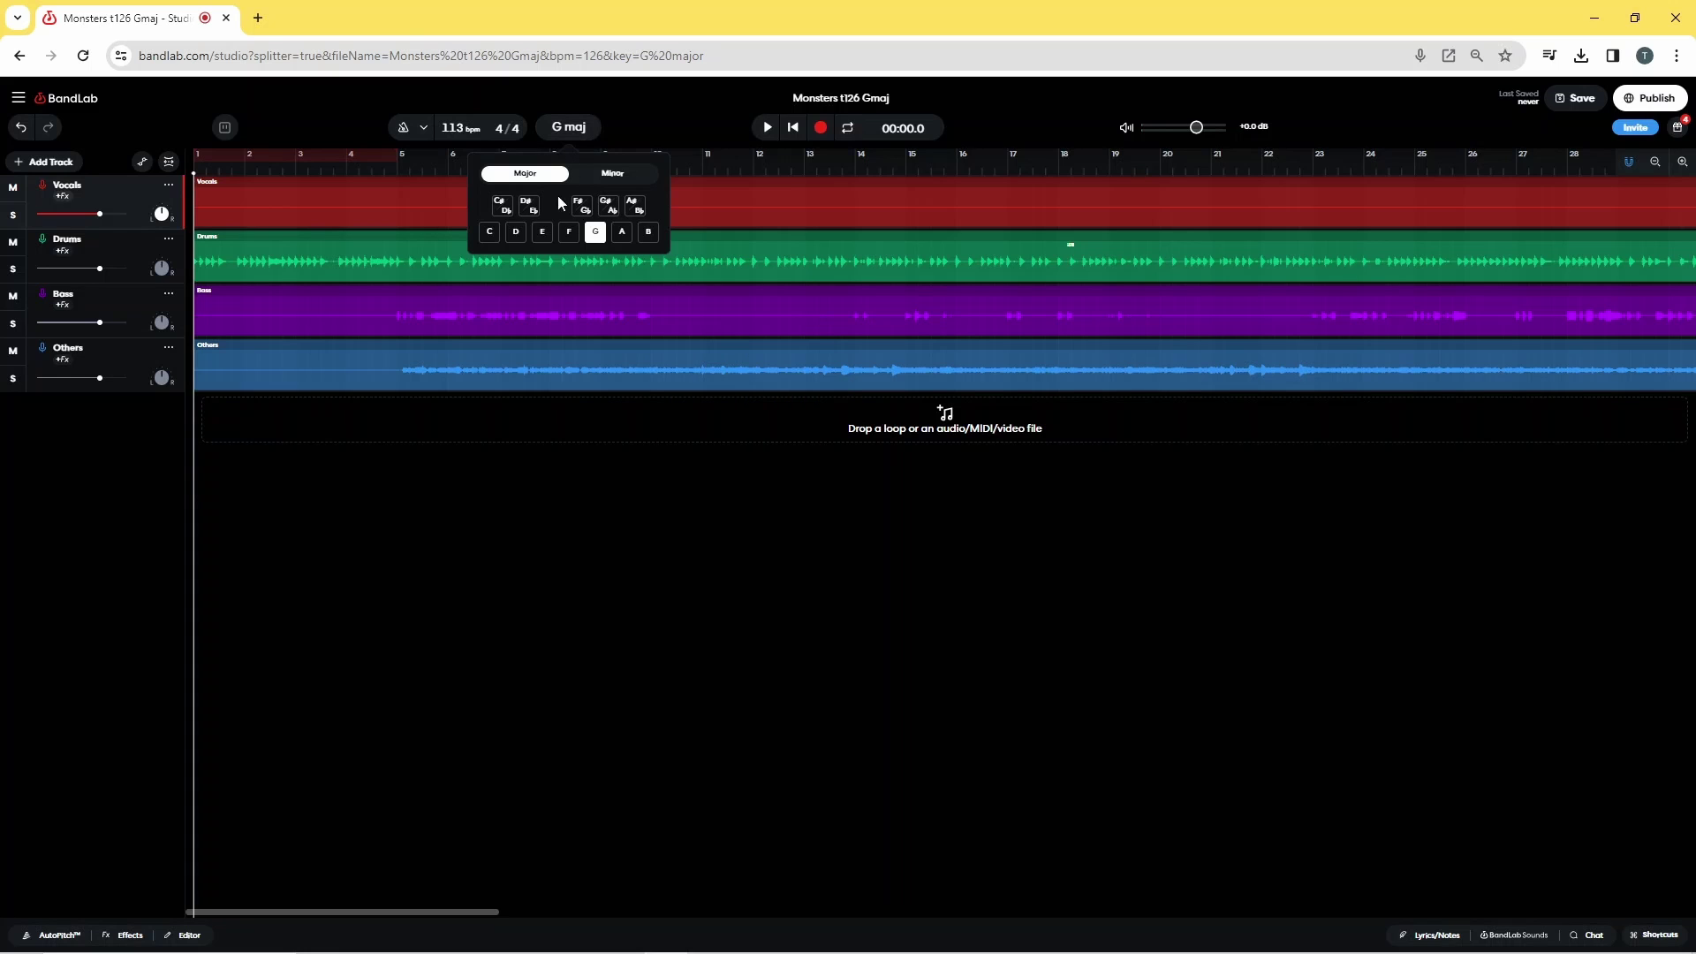
pyautogui.click(542, 233)
pyautogui.click(560, 133)
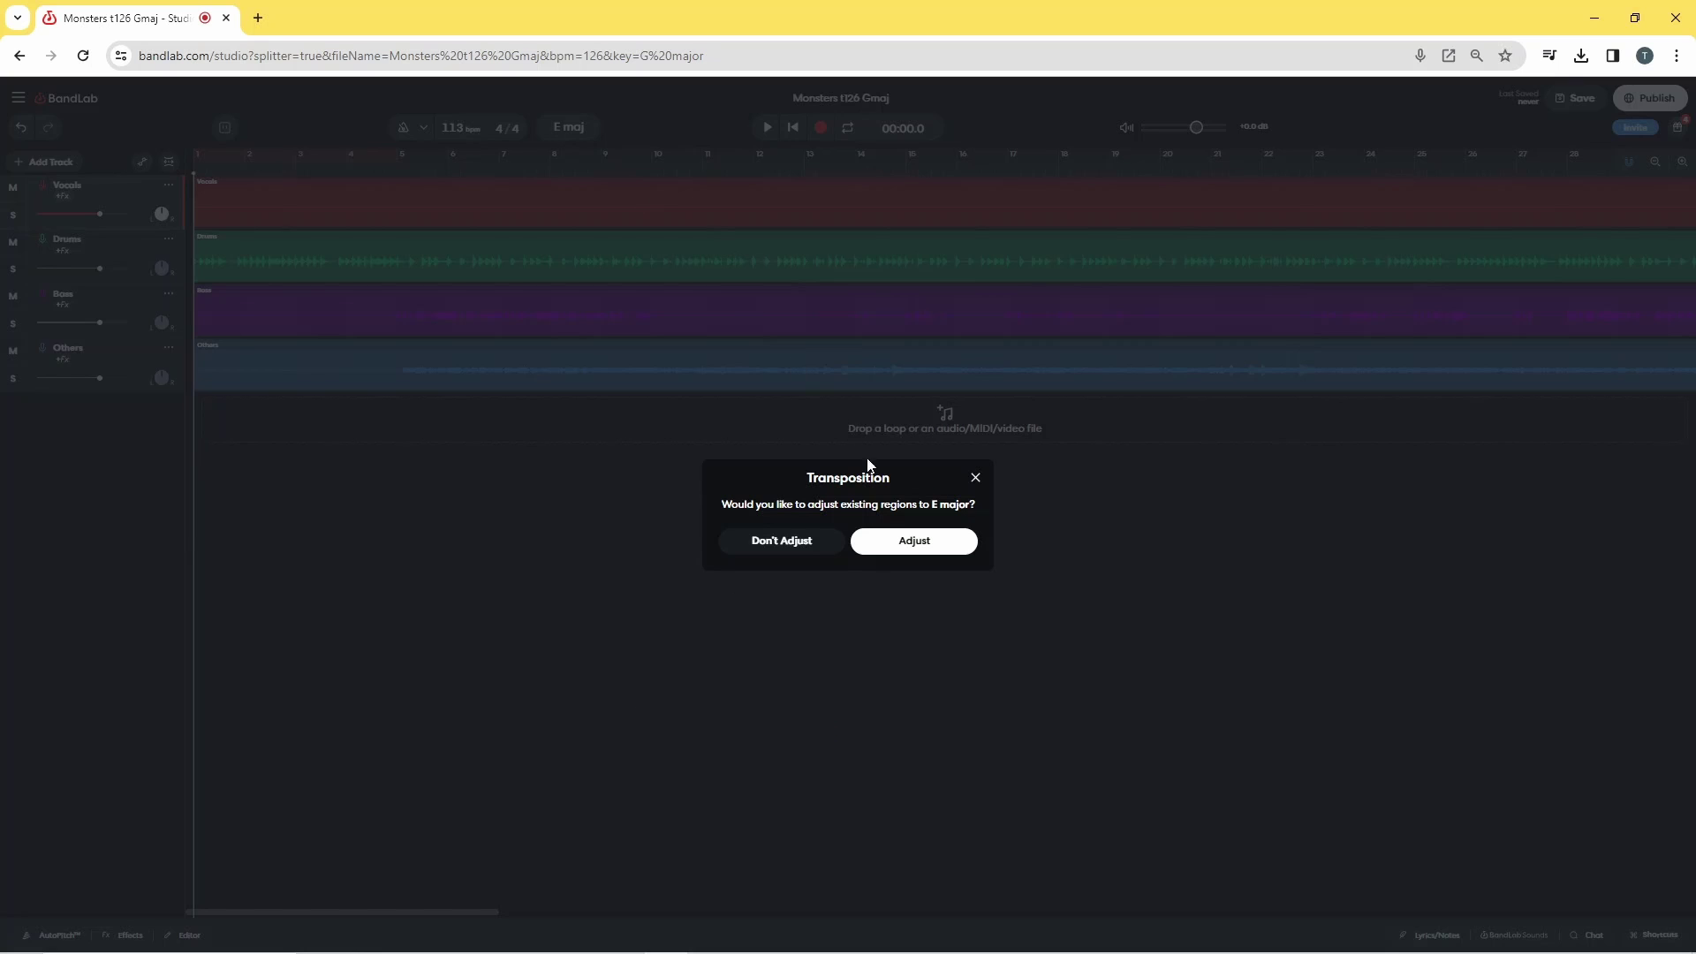
pyautogui.click(911, 545)
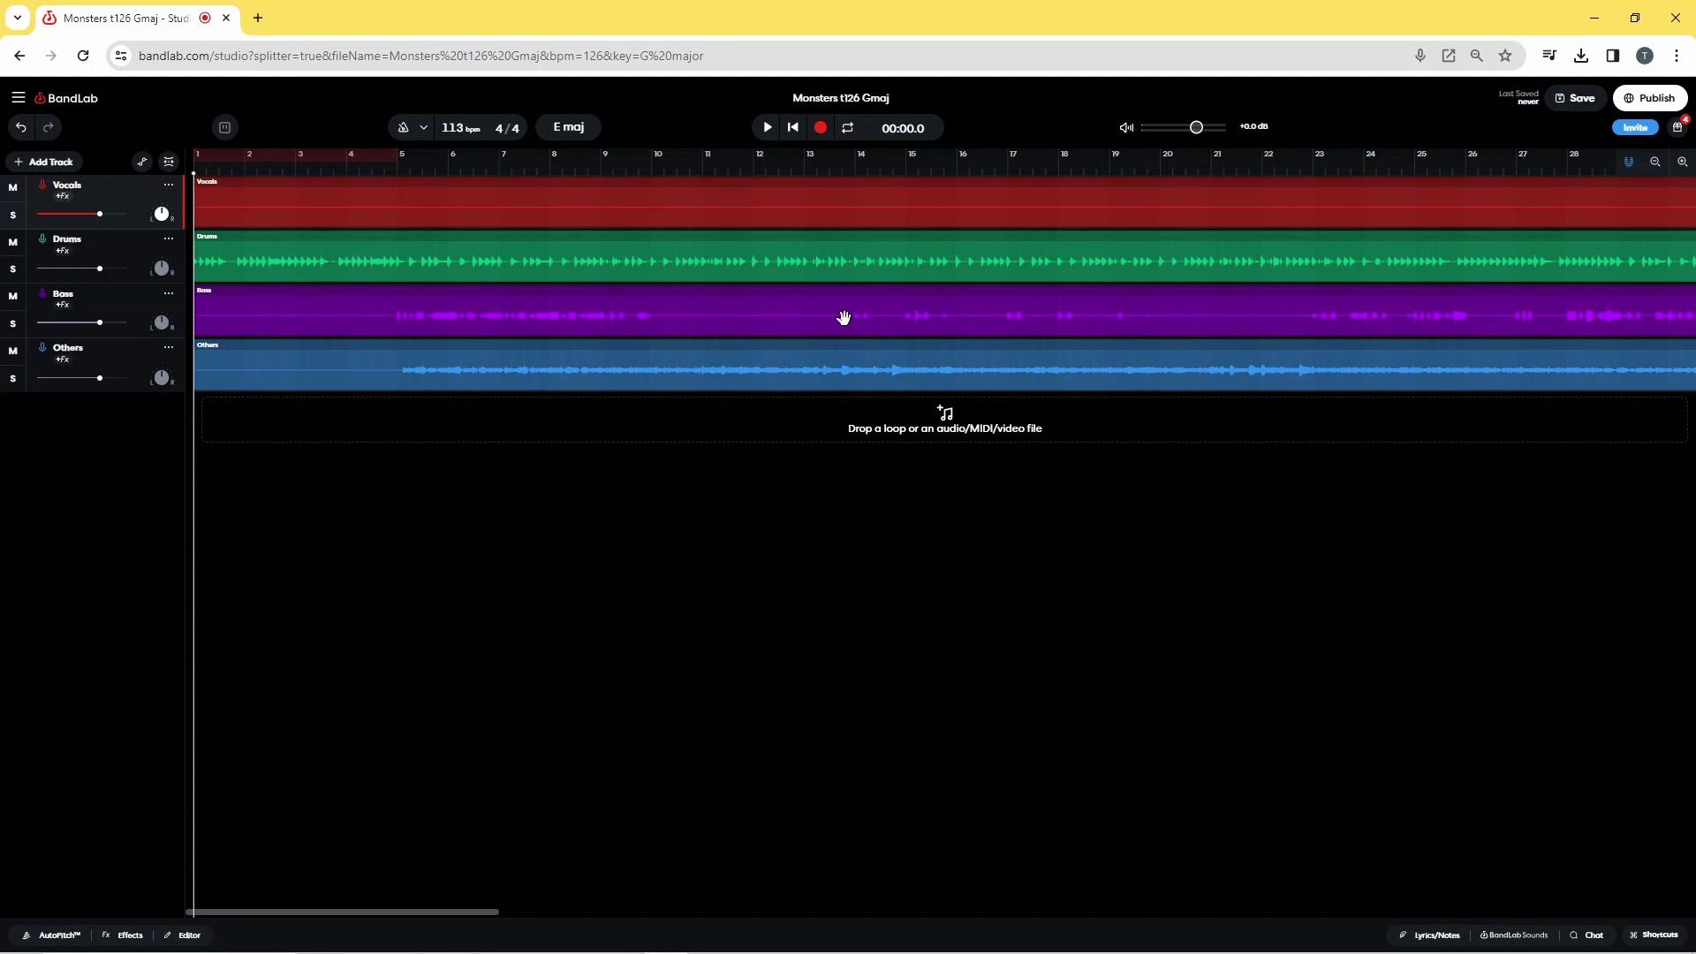
pyautogui.click(768, 129)
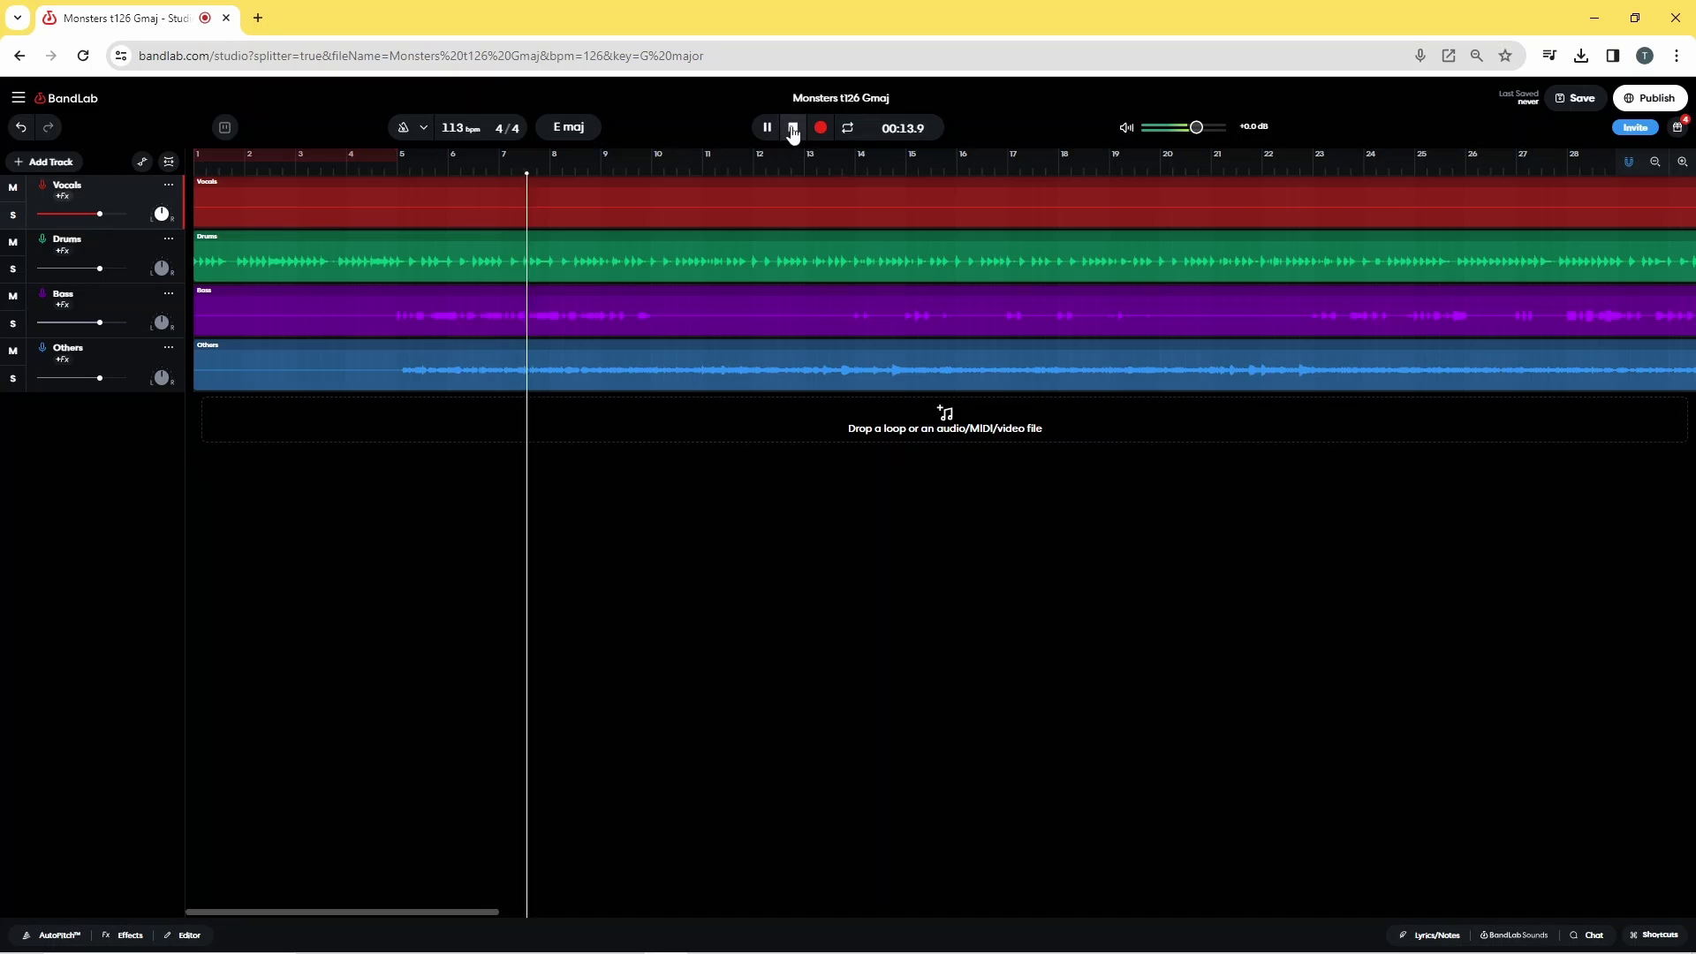
pyautogui.click(793, 130)
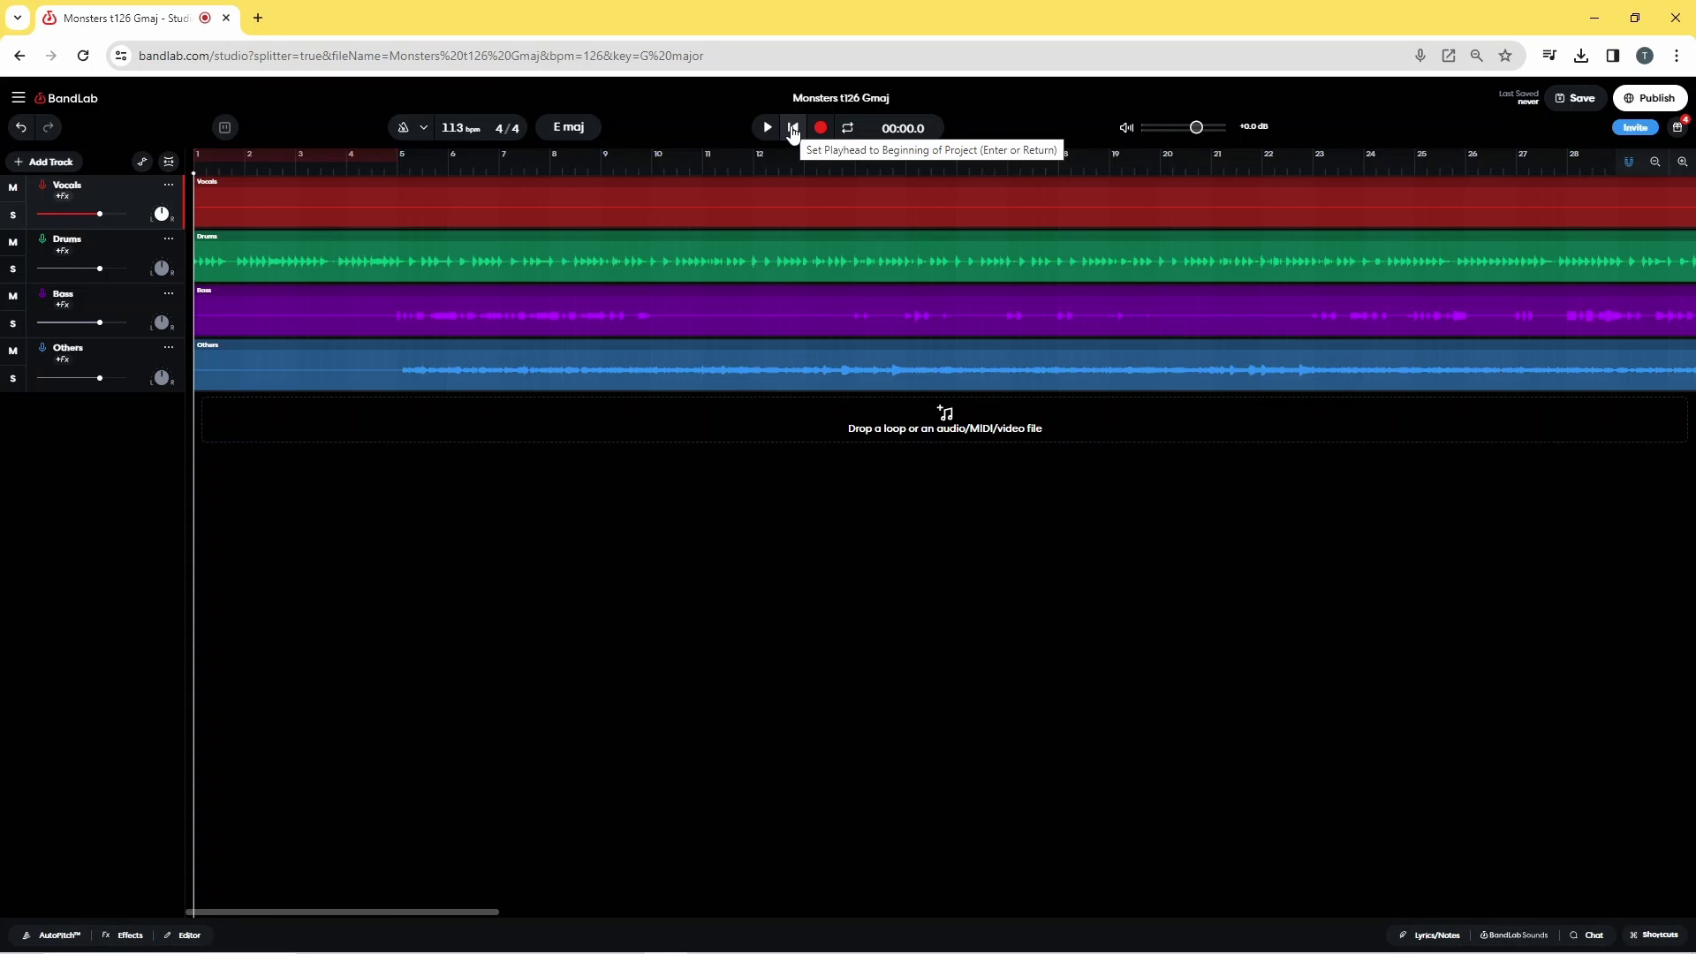
# - Import the four CameU t113 Emaj stems (bass, drums, other, vocals) from the Music folder as new tracks
pyautogui.click(919, 429)
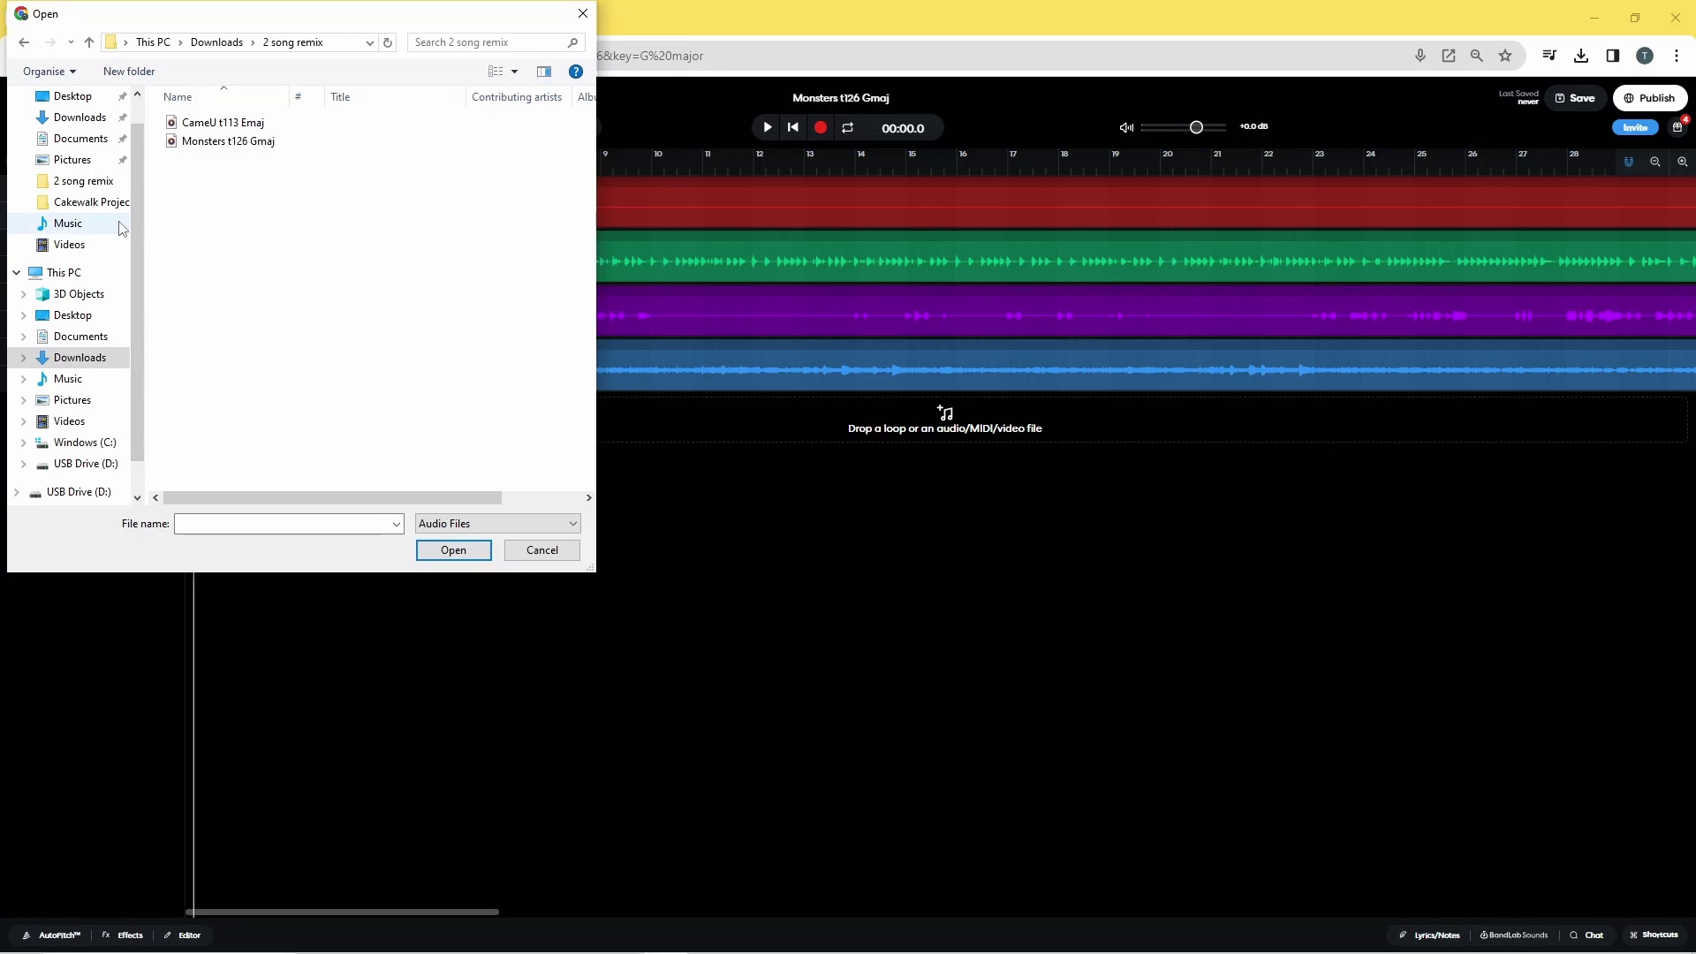
pyautogui.click(73, 225)
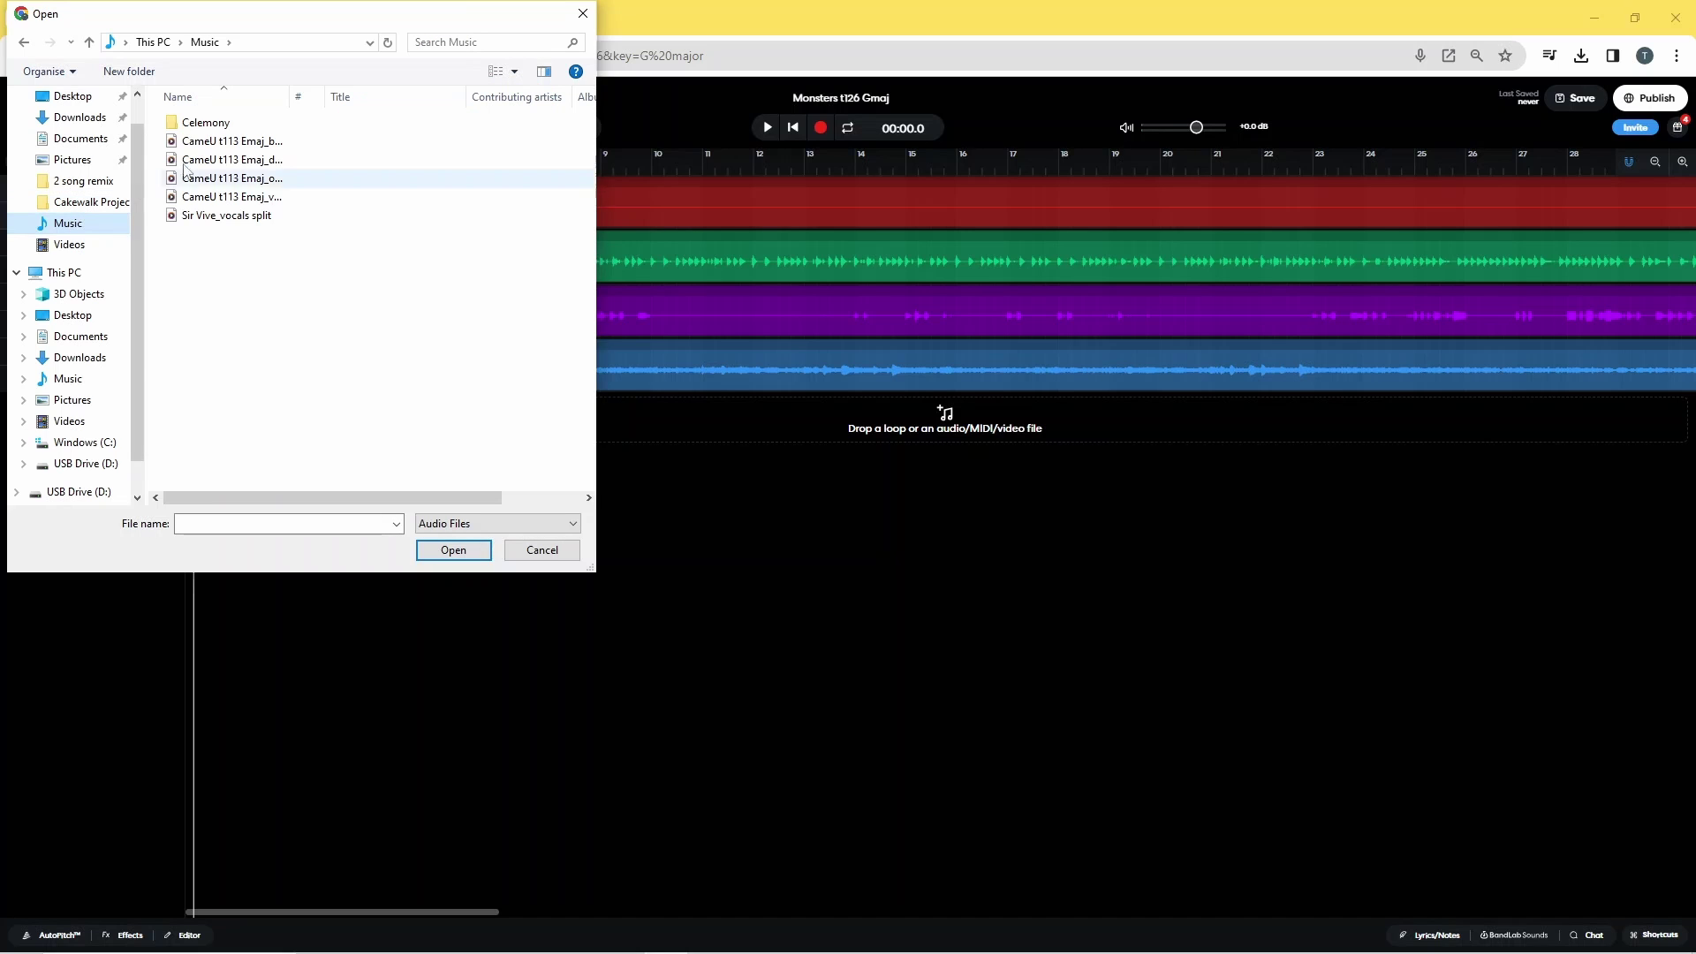
pyautogui.click(234, 142)
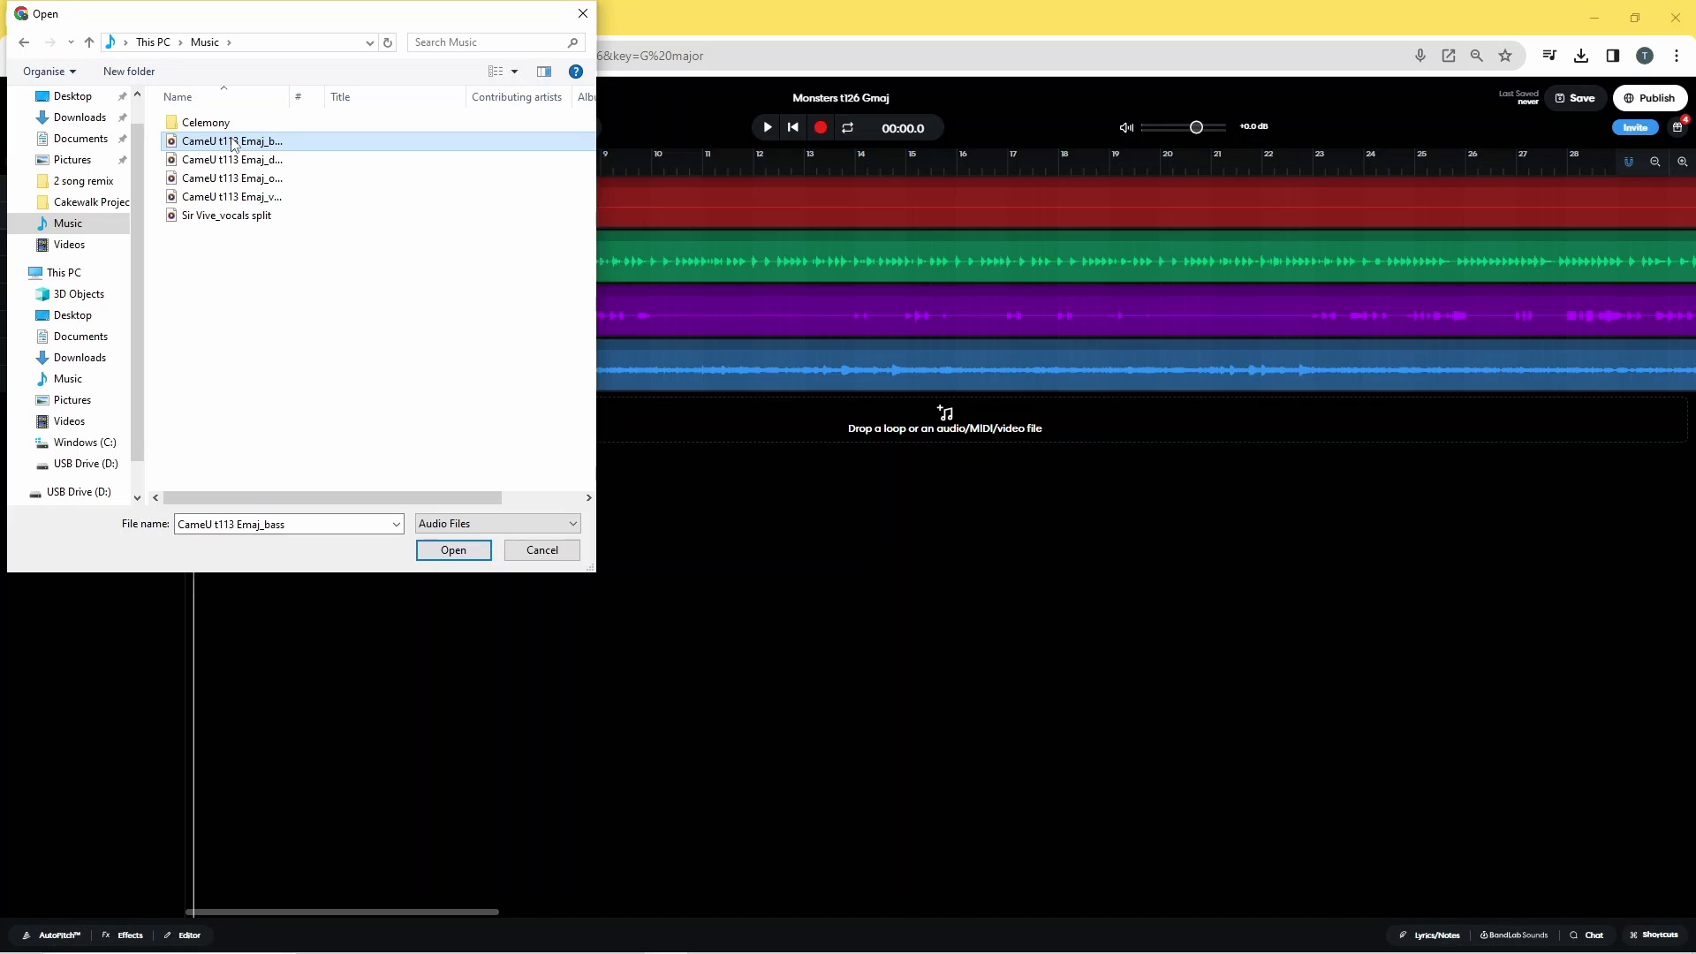
pyautogui.keyDown('shift'); pyautogui.click(231, 198); pyautogui.keyUp('shift')
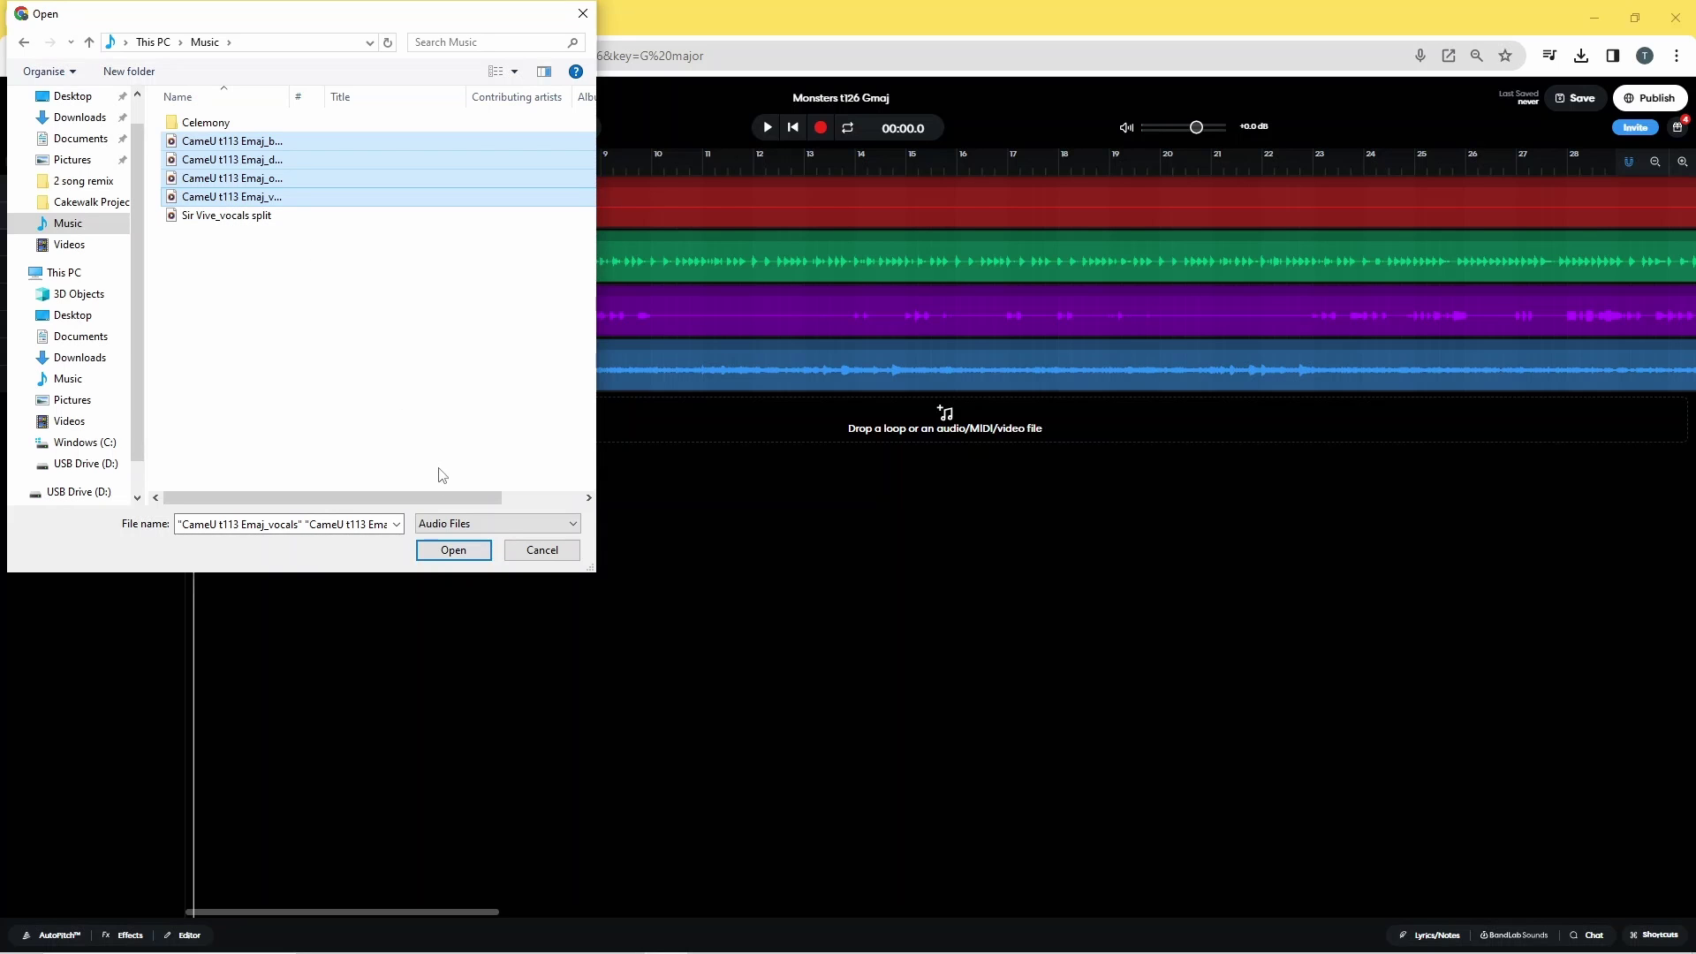
pyautogui.click(454, 549)
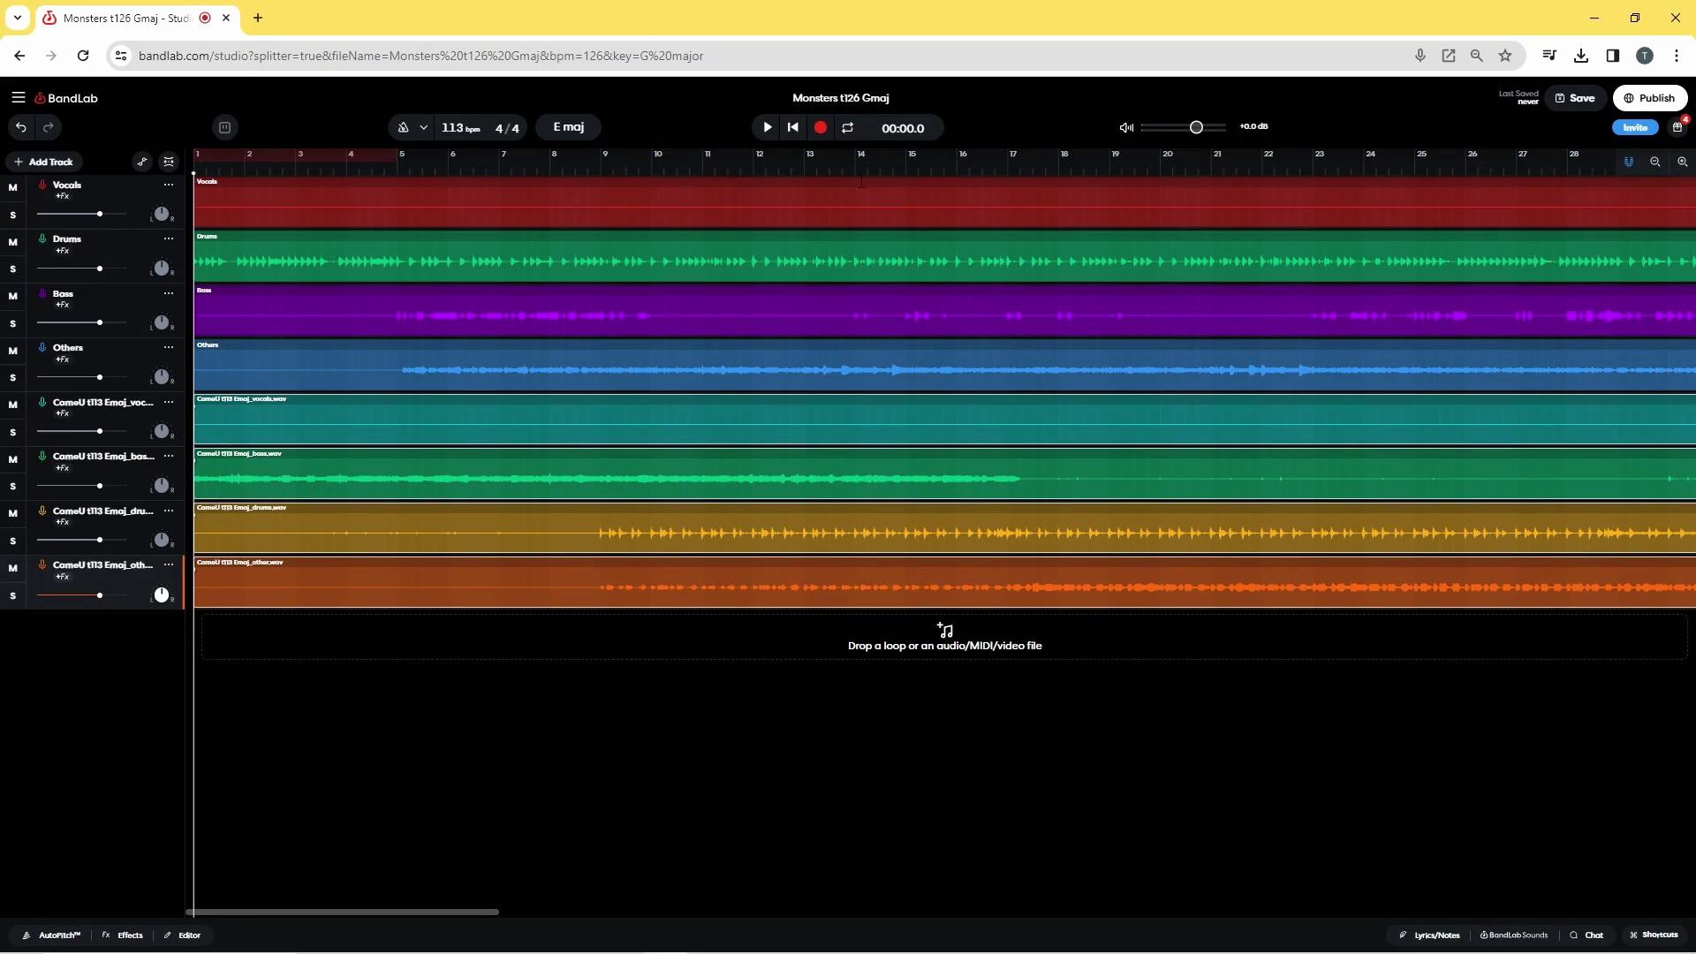
# - Play back the combined stems and set the project tempo to 120 bpm, stretching the existing audio regions to match
pyautogui.click(766, 130)
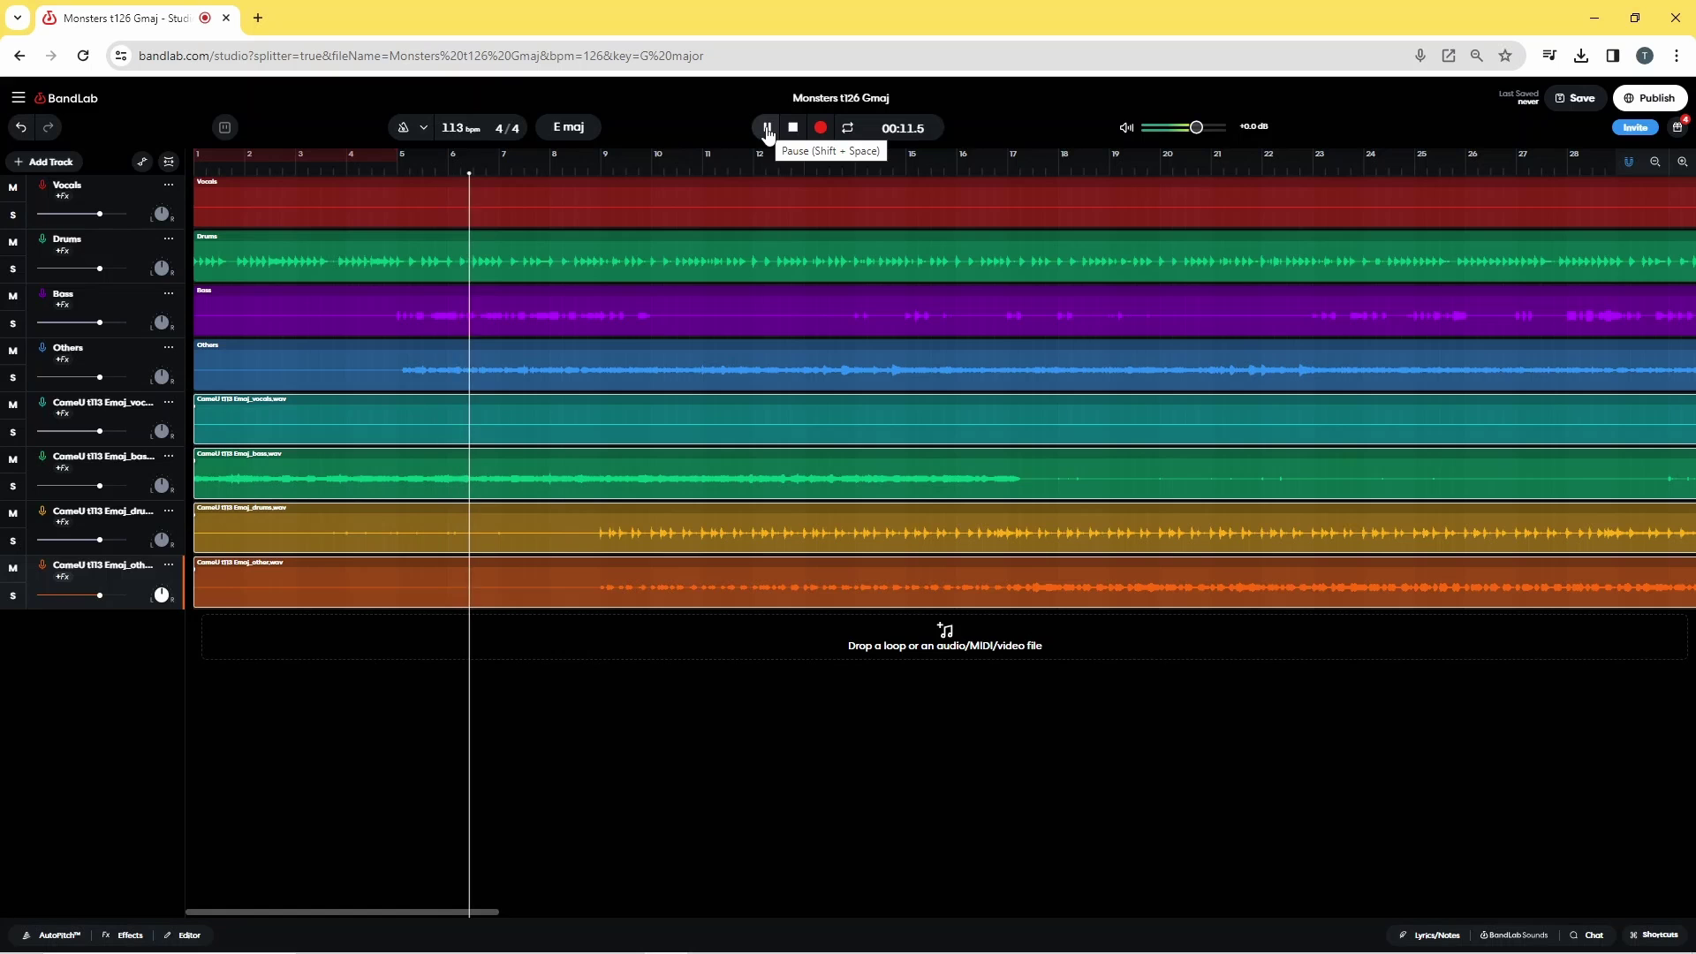
pyautogui.click(793, 129)
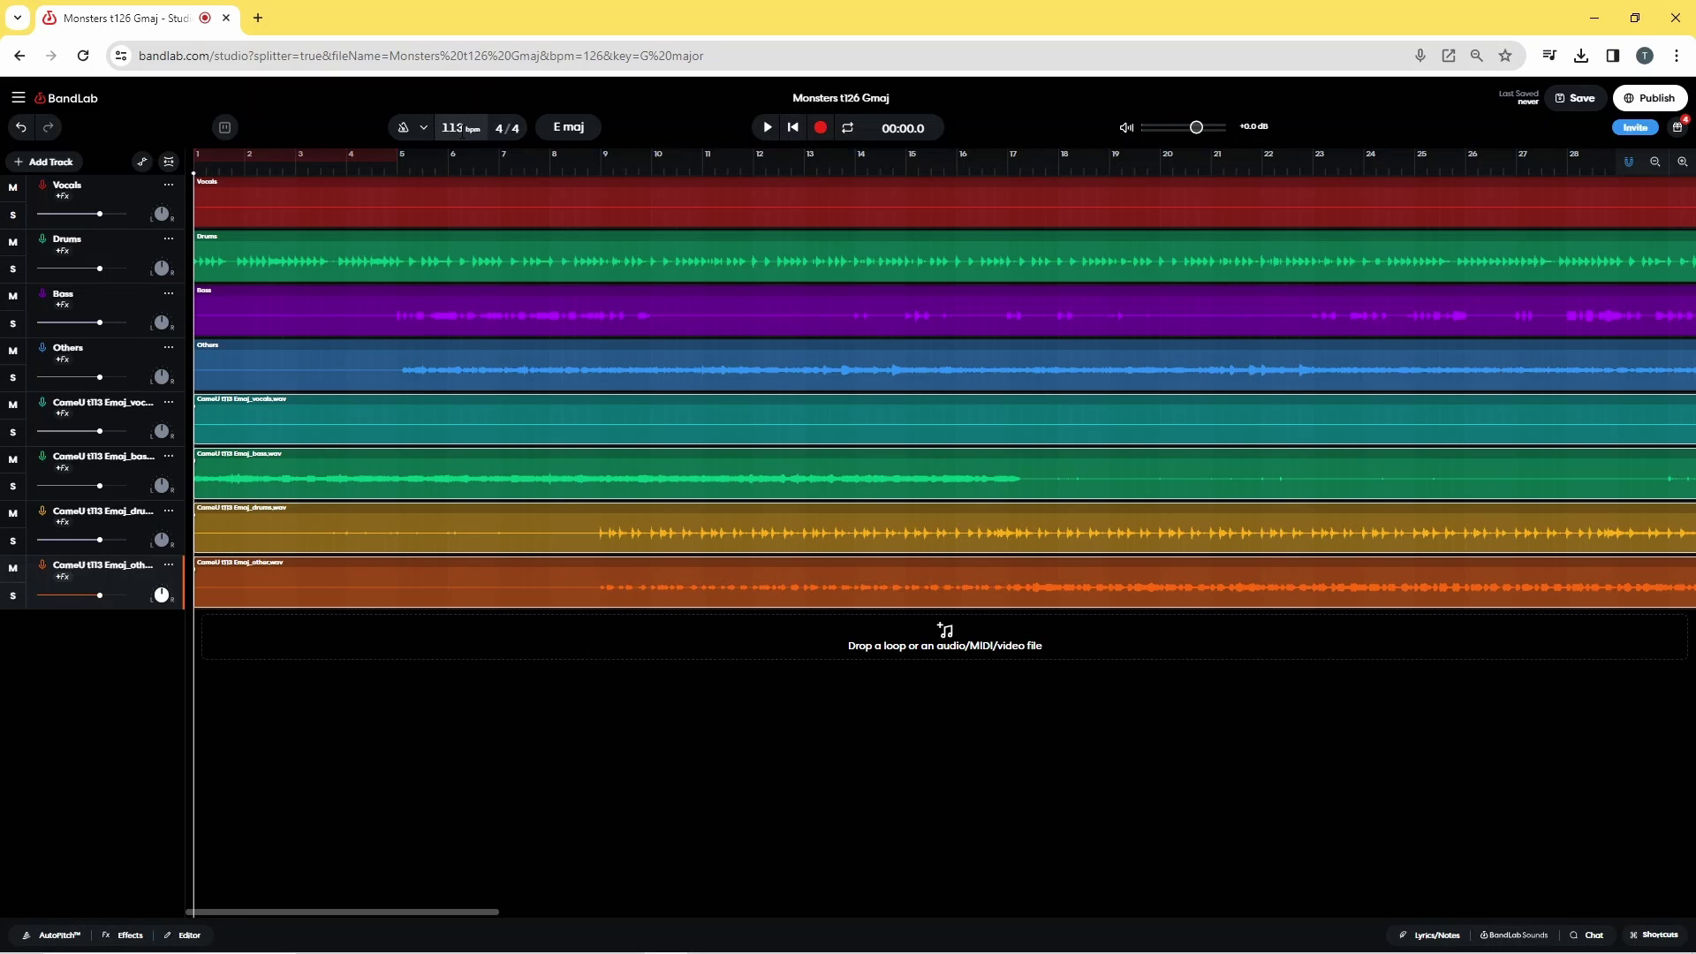
pyautogui.click(458, 130)
pyautogui.write('120')
pyautogui.press('Return')
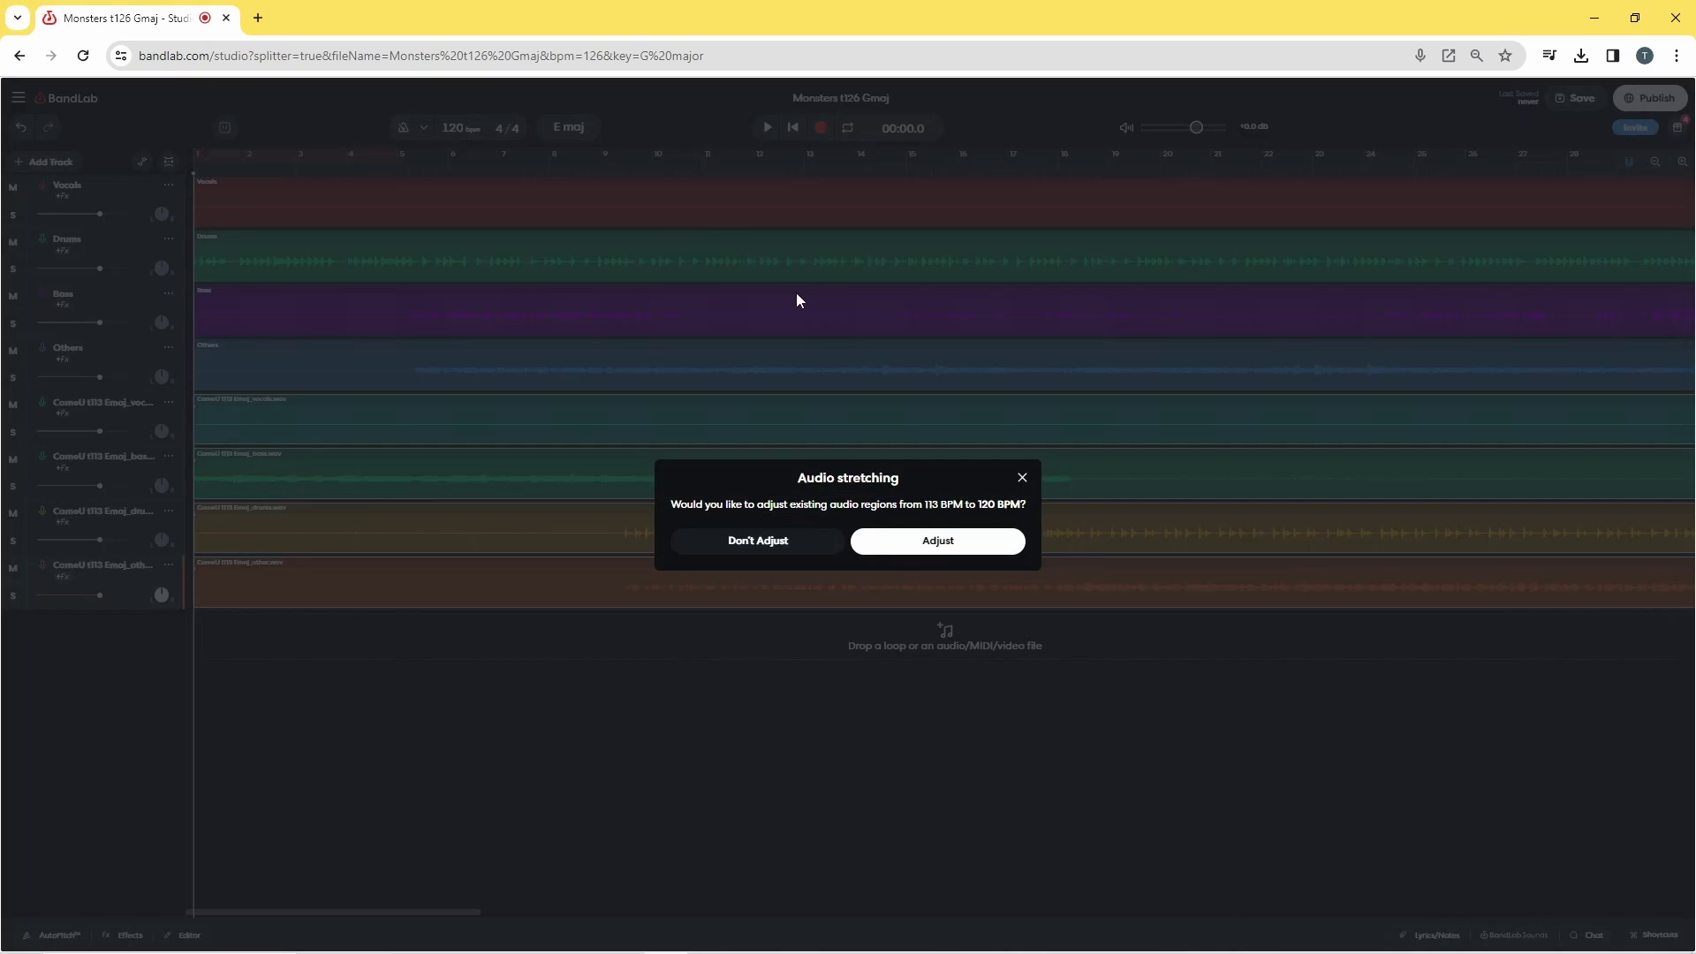
pyautogui.click(933, 550)
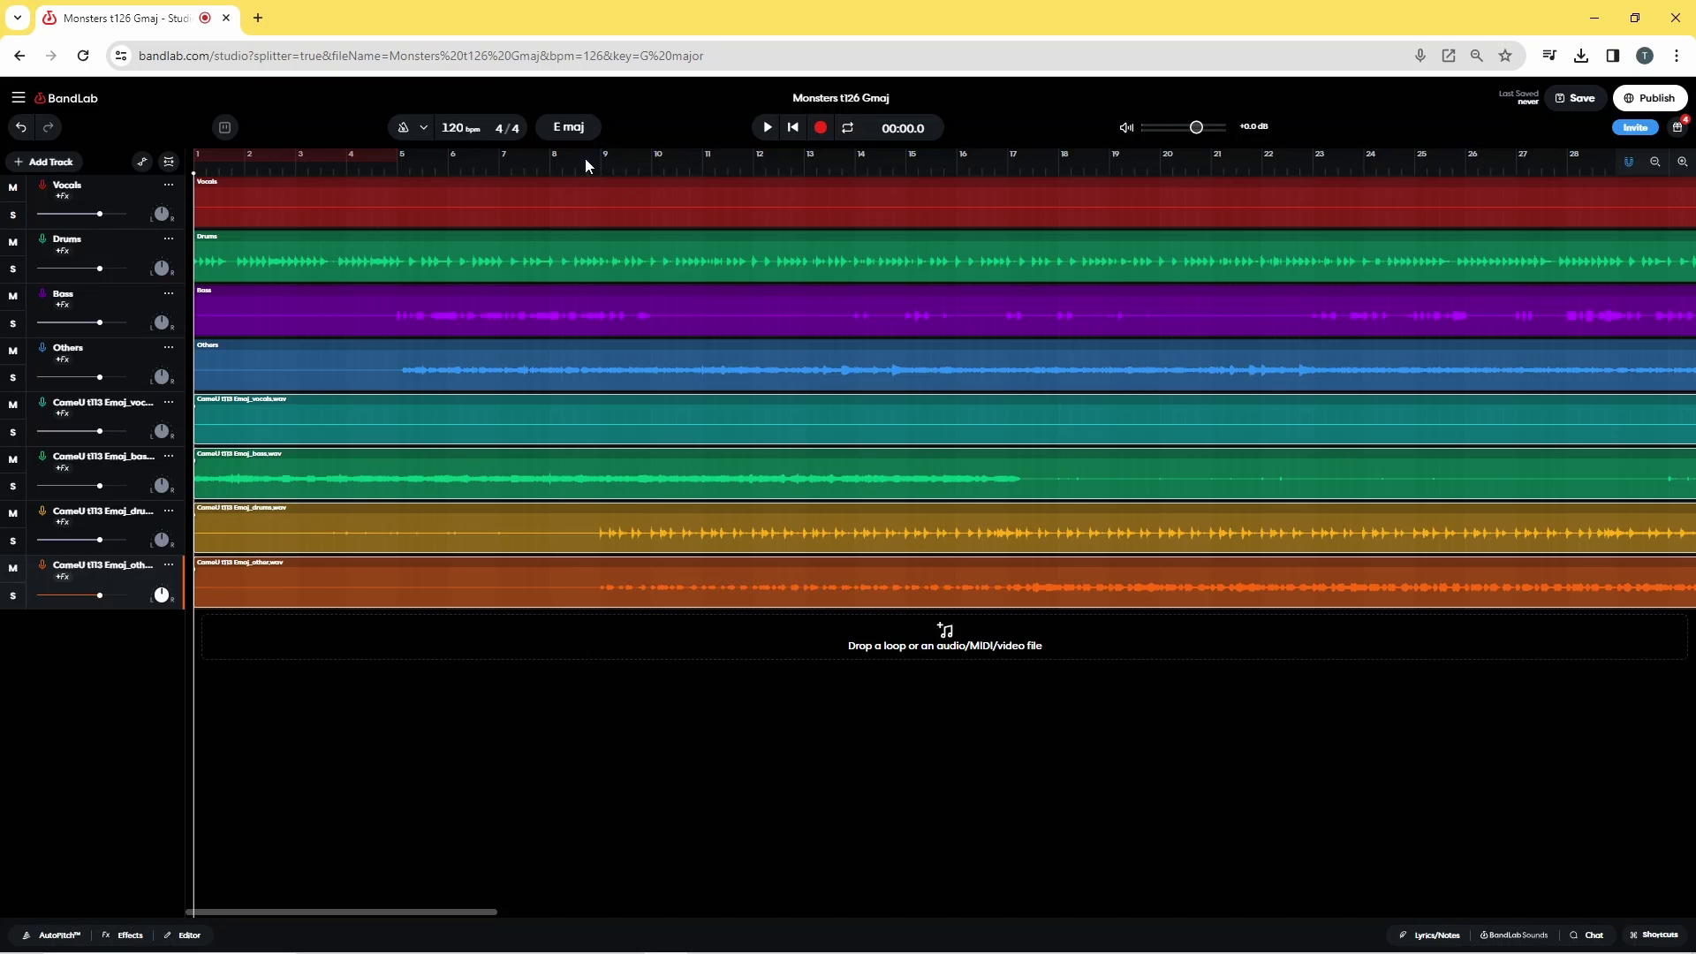
# - Change the project key to G major, transposing the existing regions to match, and play back the result from the start
pyautogui.click(570, 133)
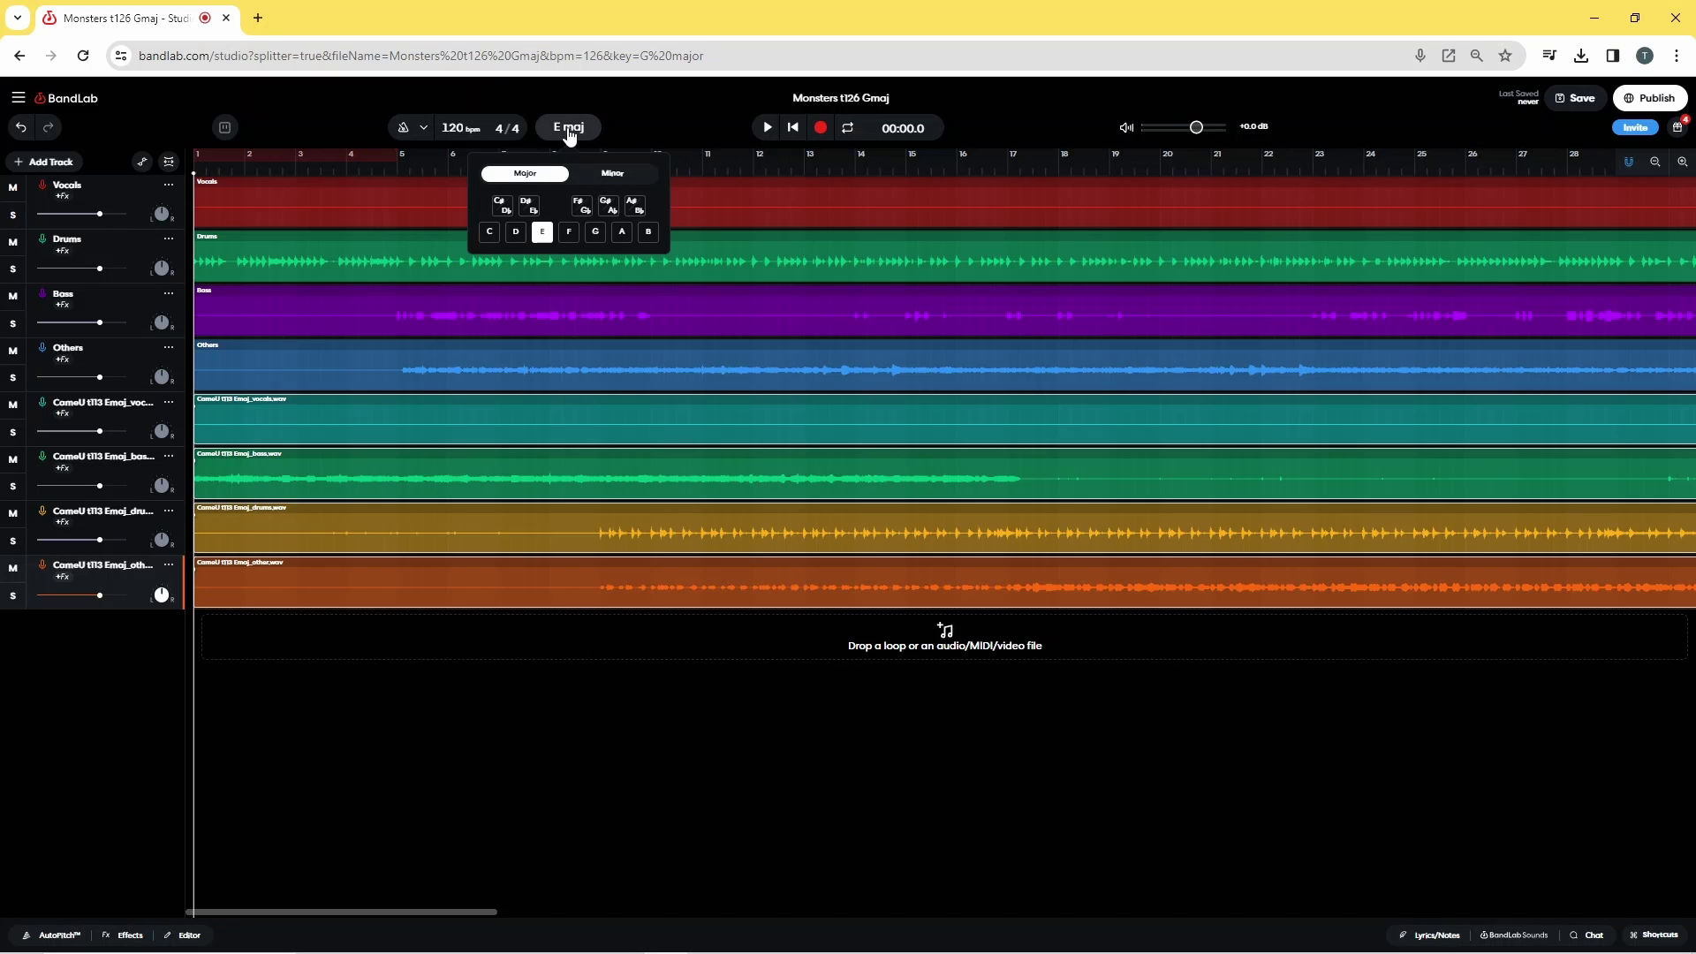
pyautogui.click(597, 233)
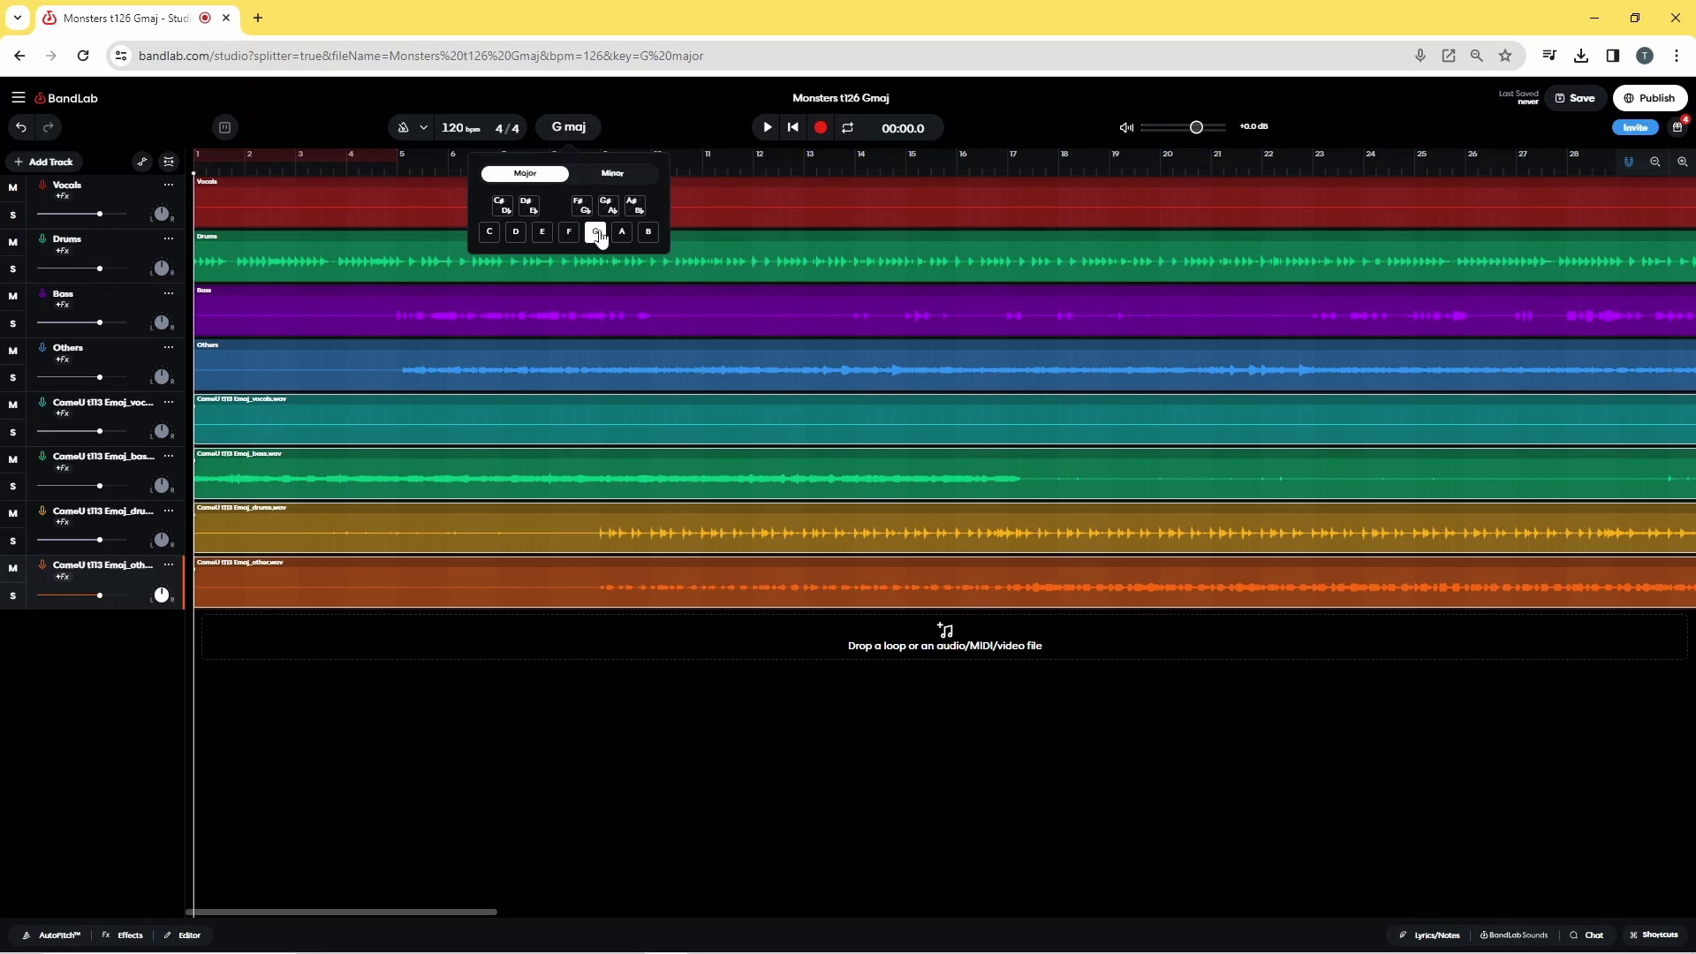
pyautogui.click(574, 130)
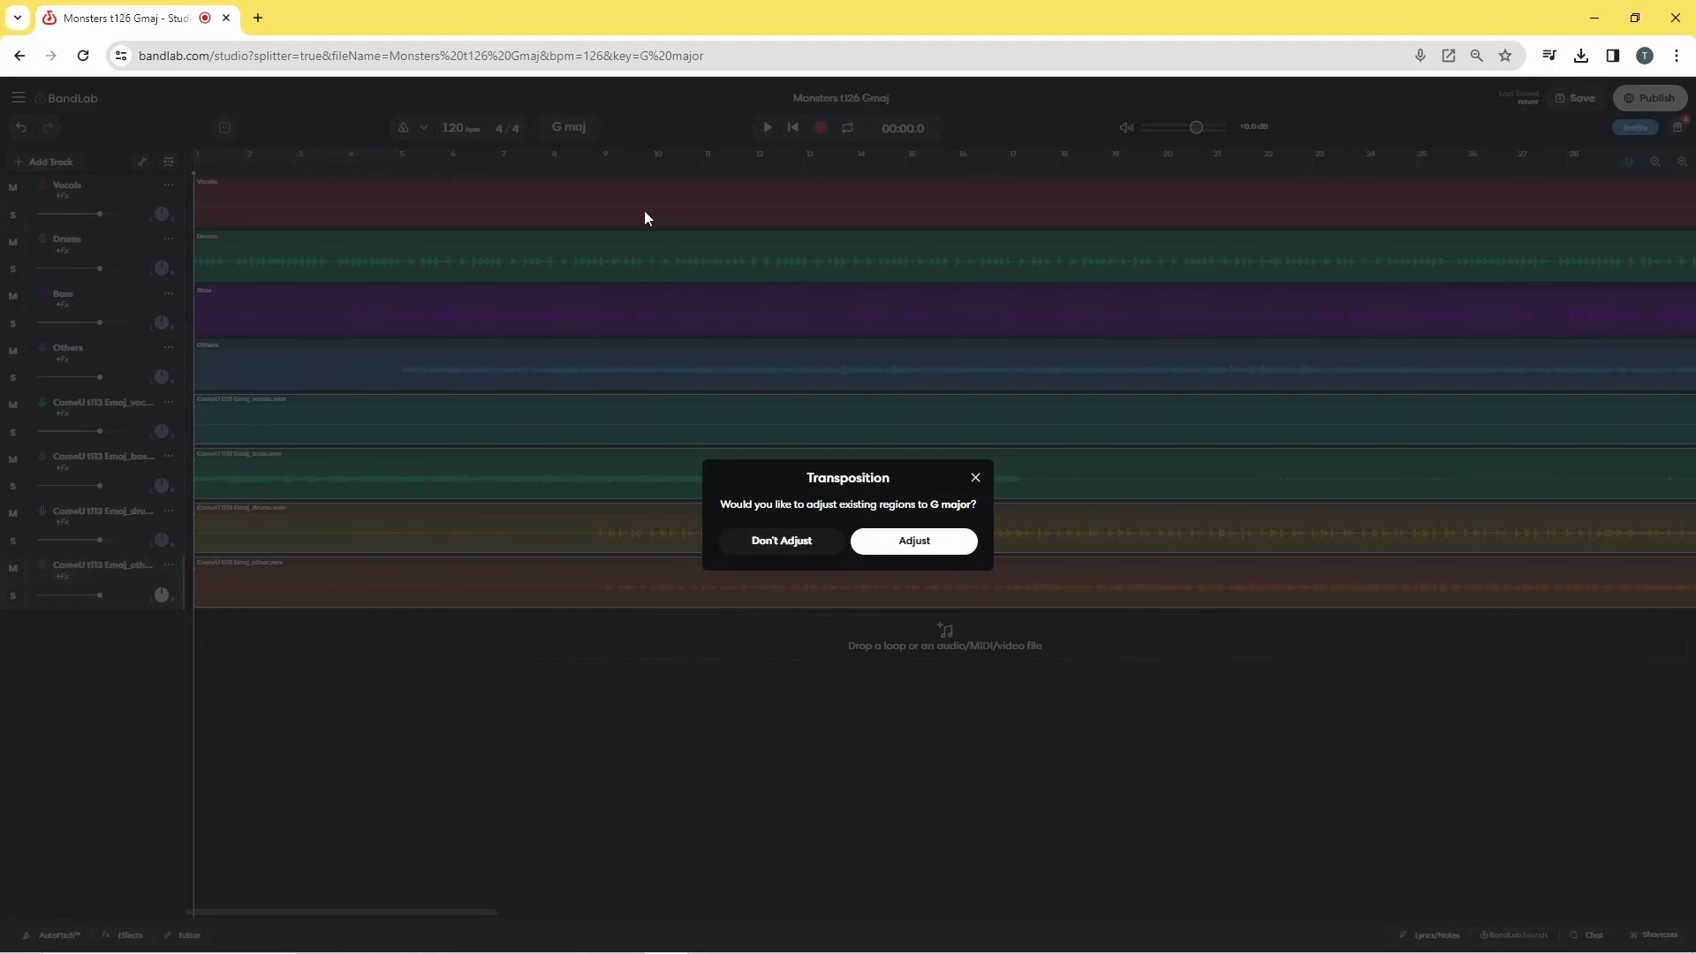
pyautogui.click(918, 537)
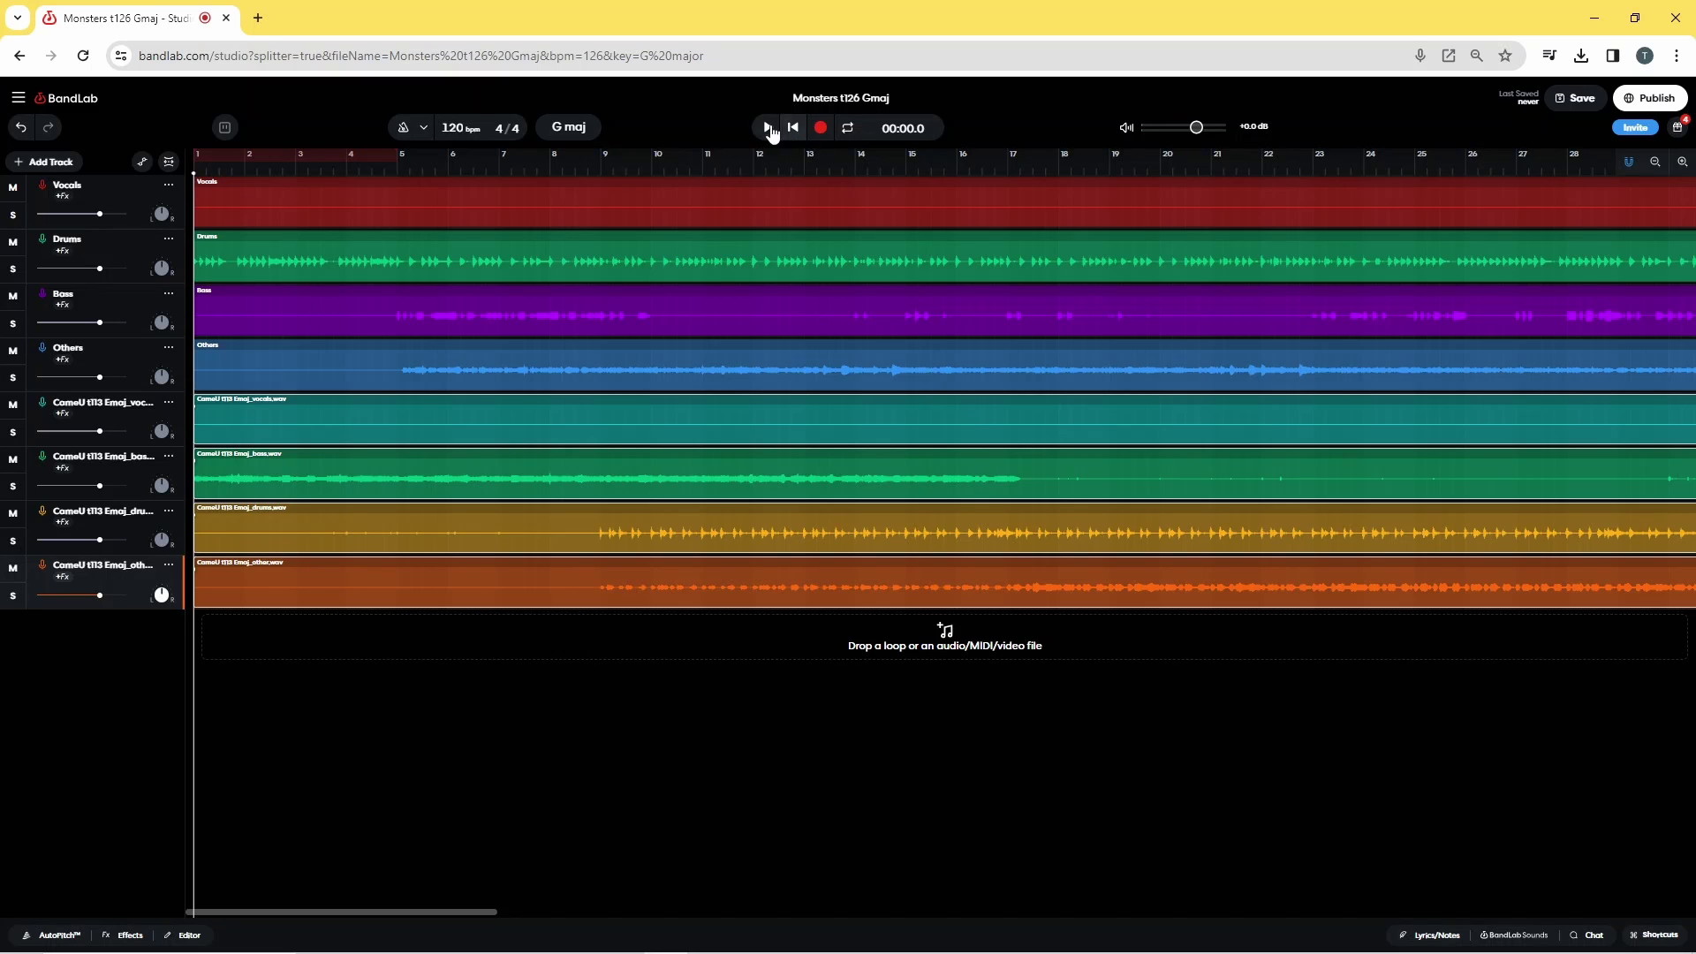
pyautogui.click(767, 129)
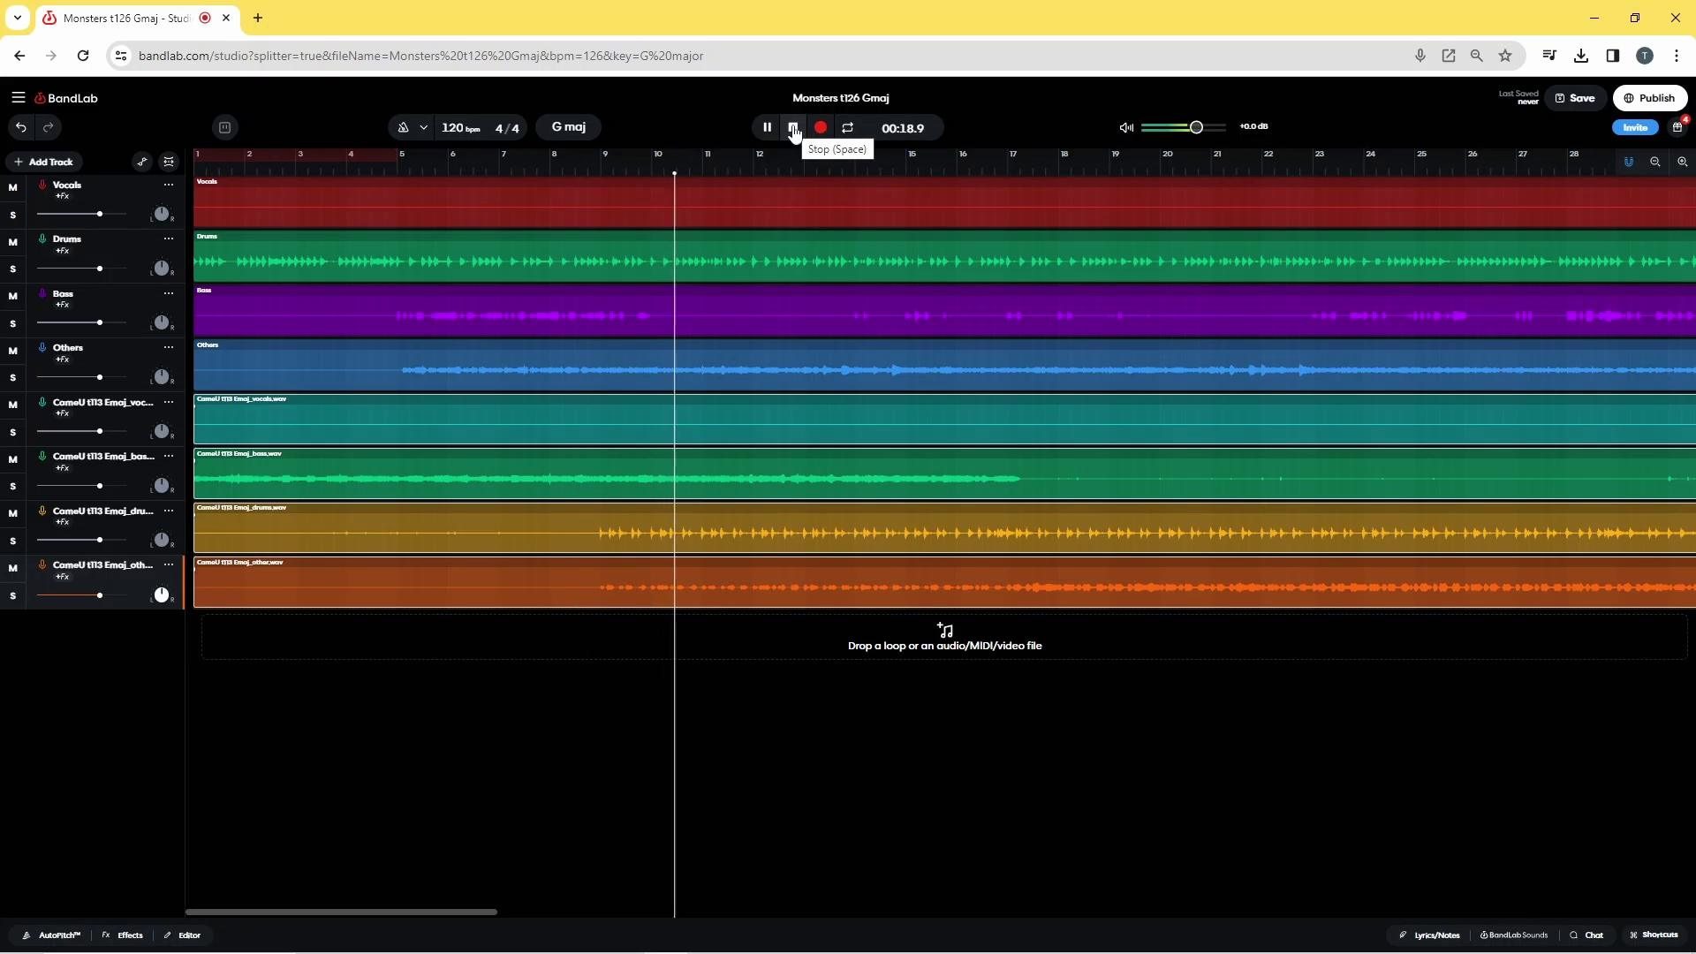
pyautogui.click(793, 129)
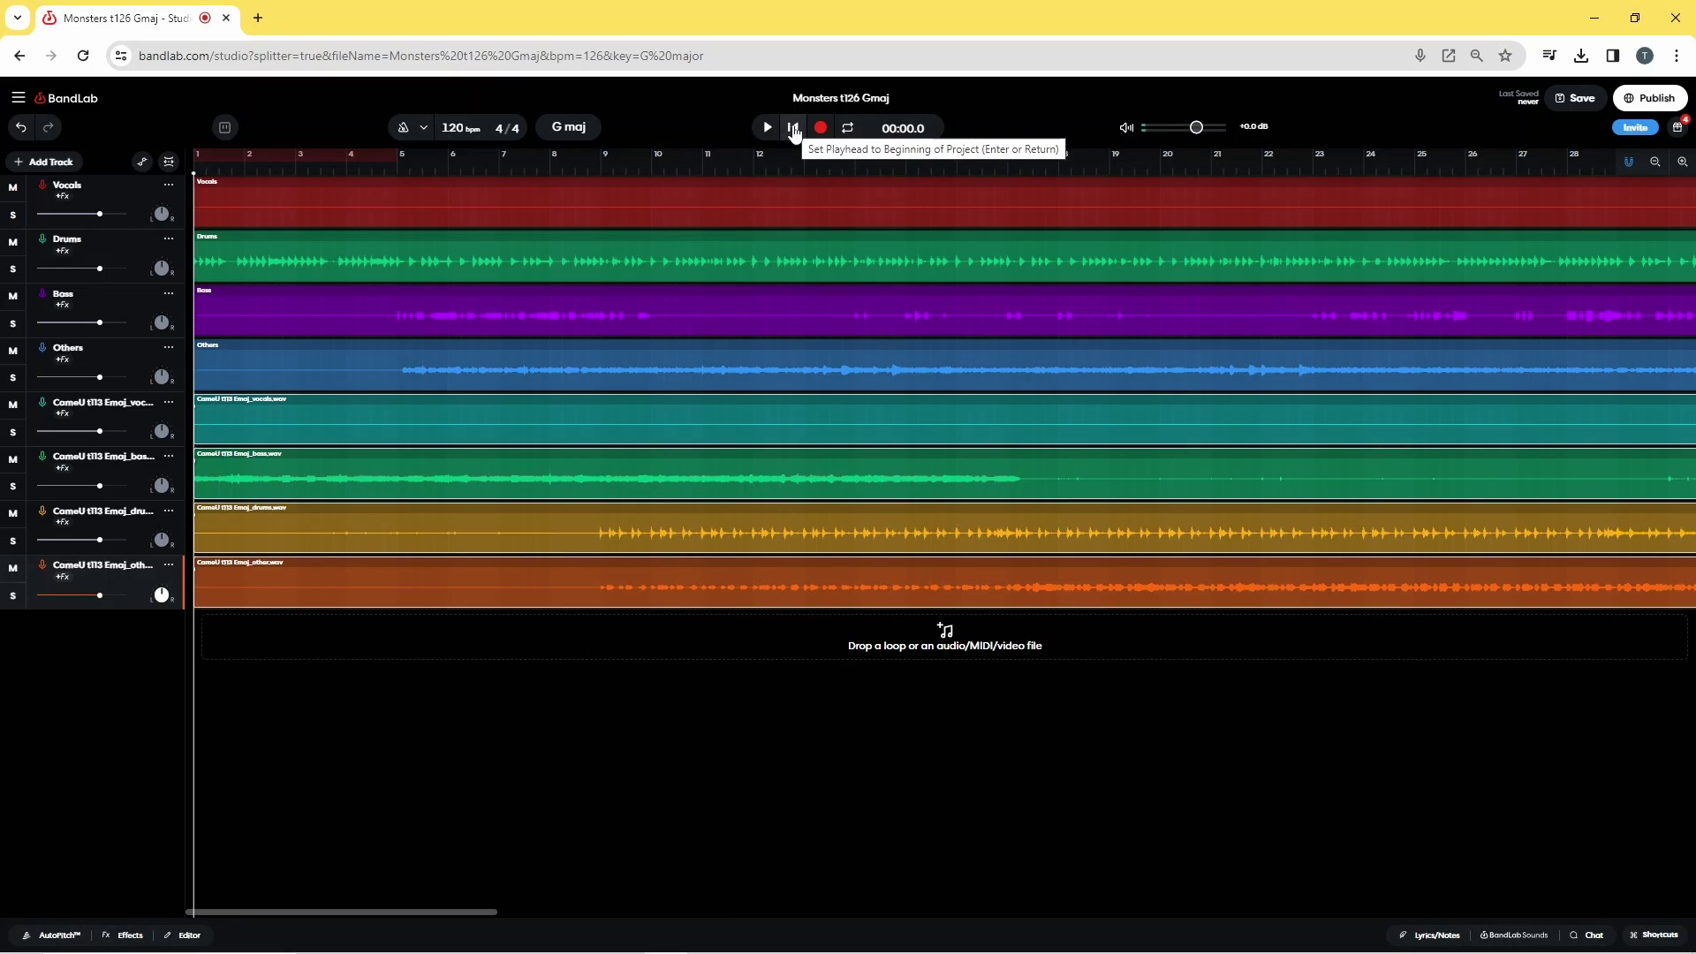
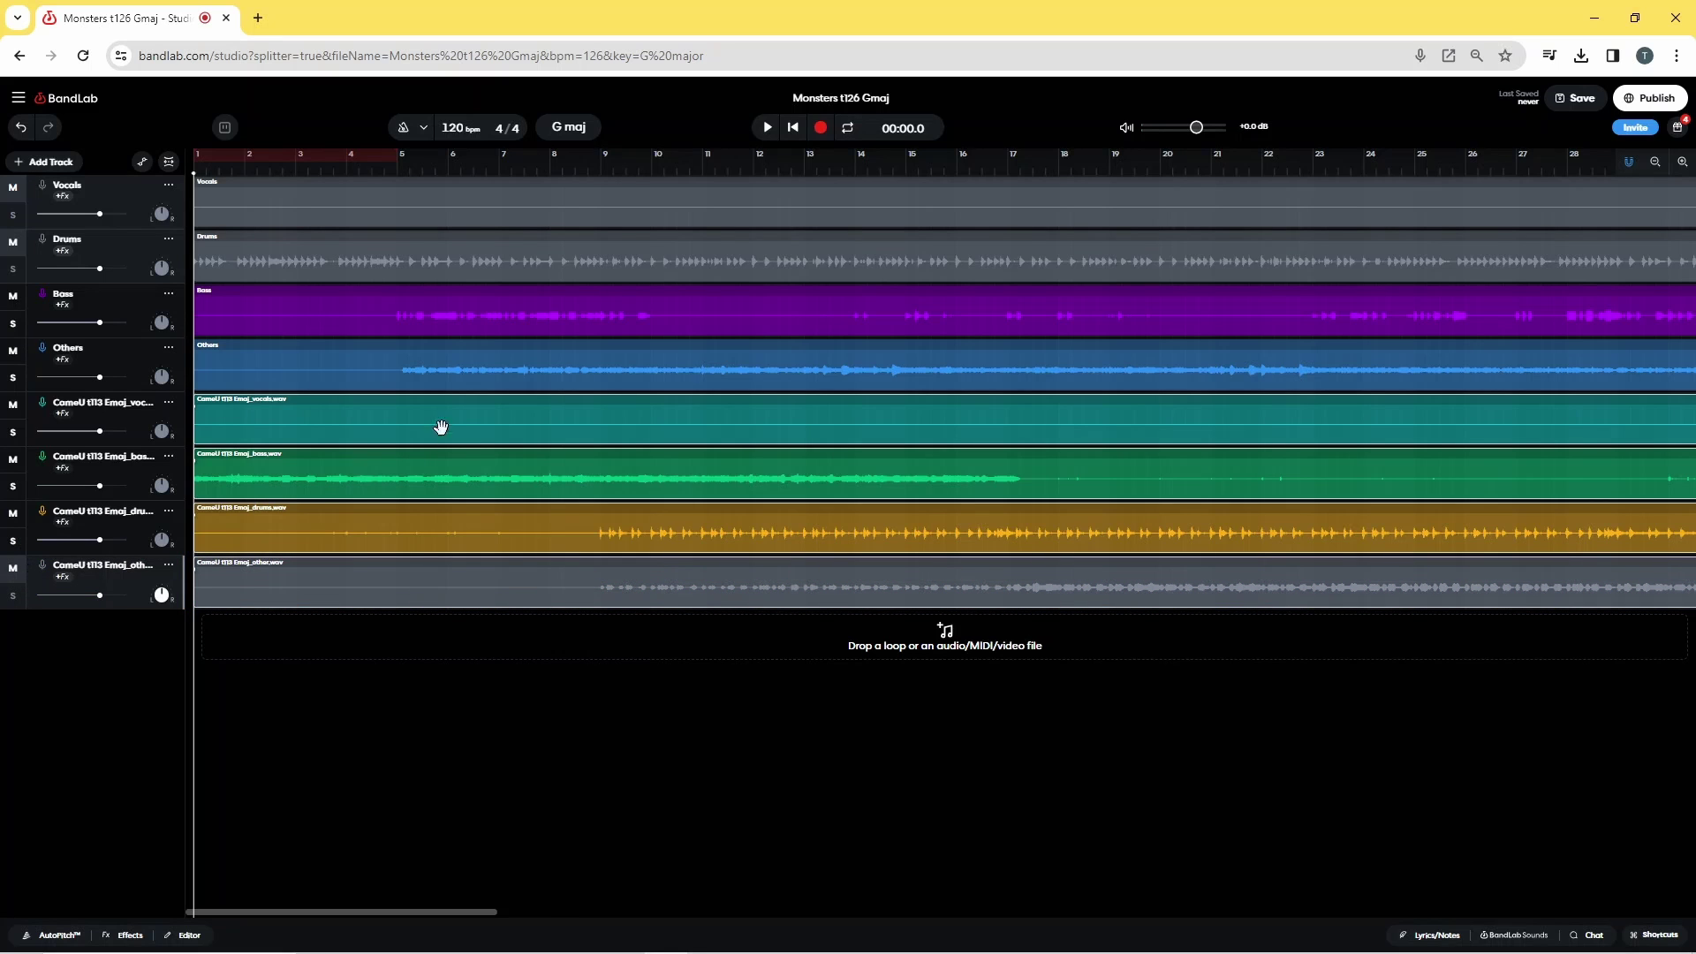
# - Mute the Monsters Vocals and Drums tracks and the CameU other track, and play back the remaining stems
pyautogui.click(769, 128)
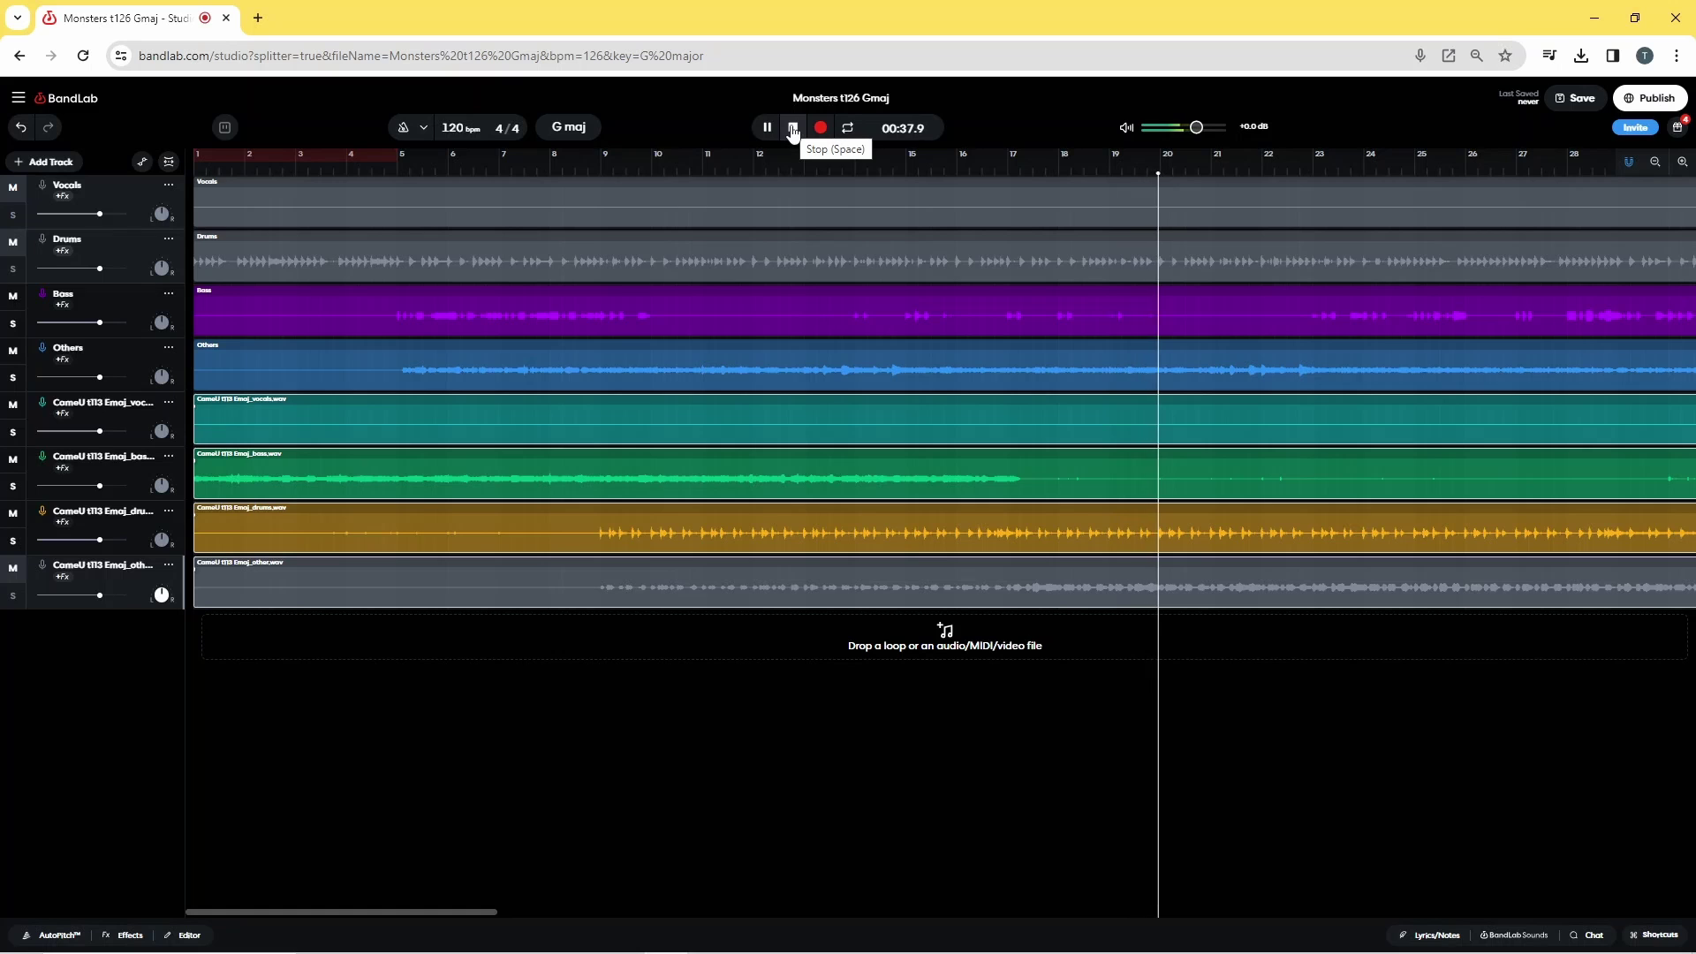
pyautogui.click(793, 131)
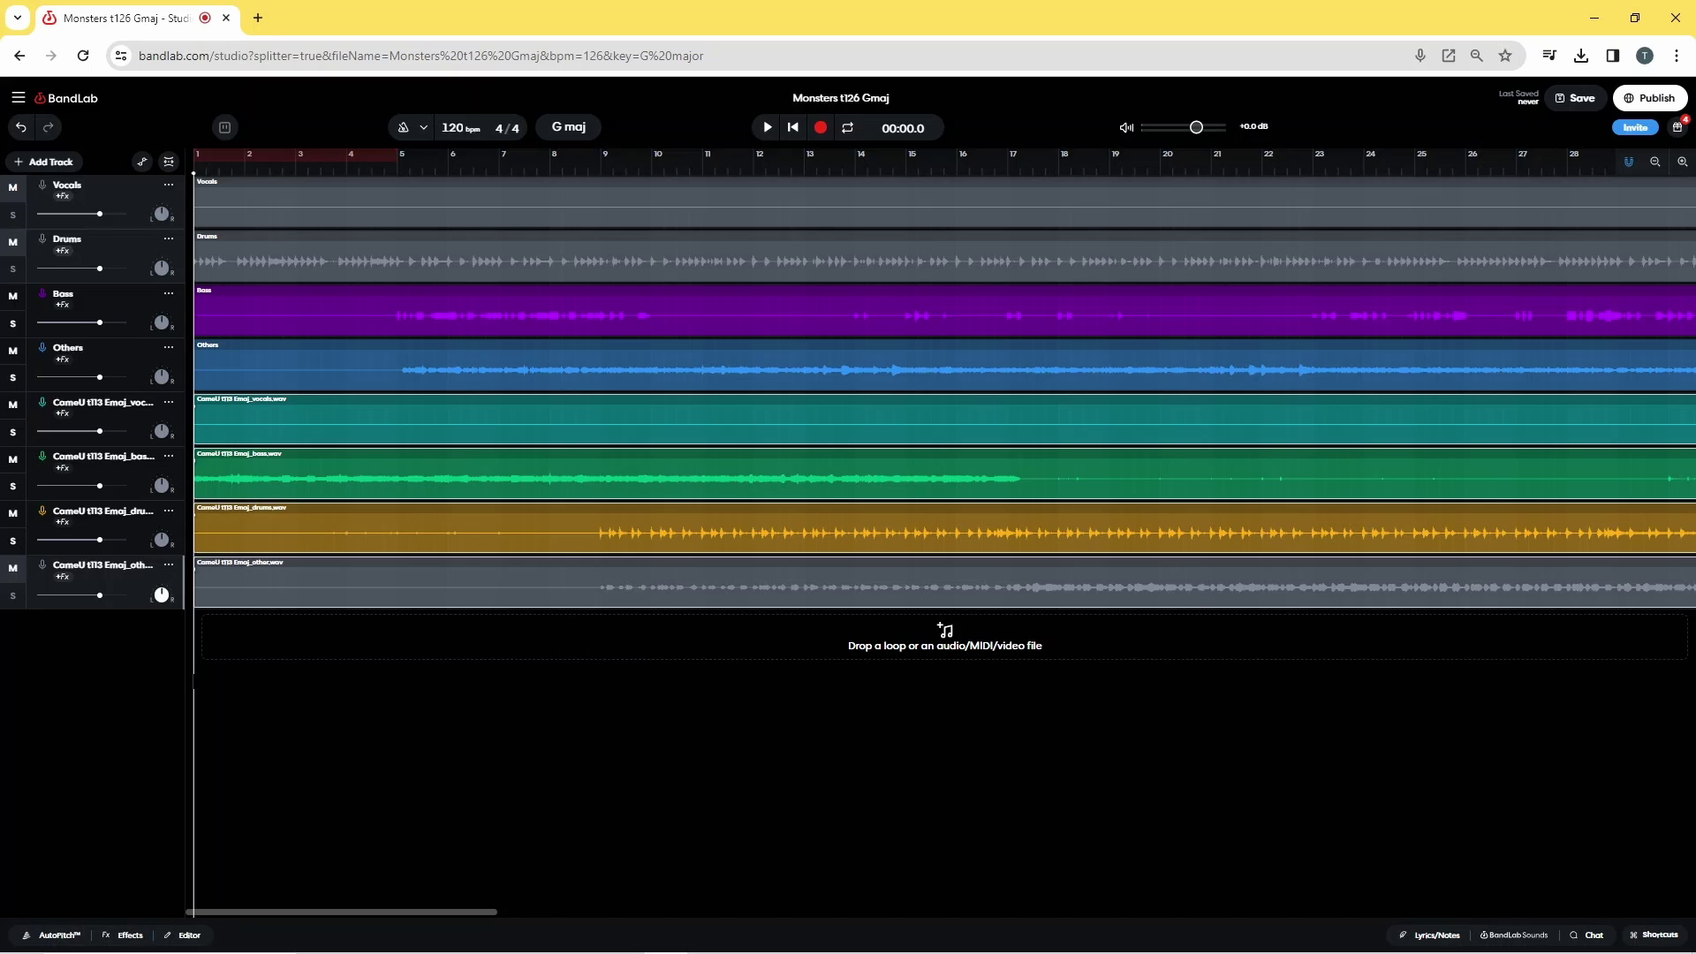
pyautogui.press('space')
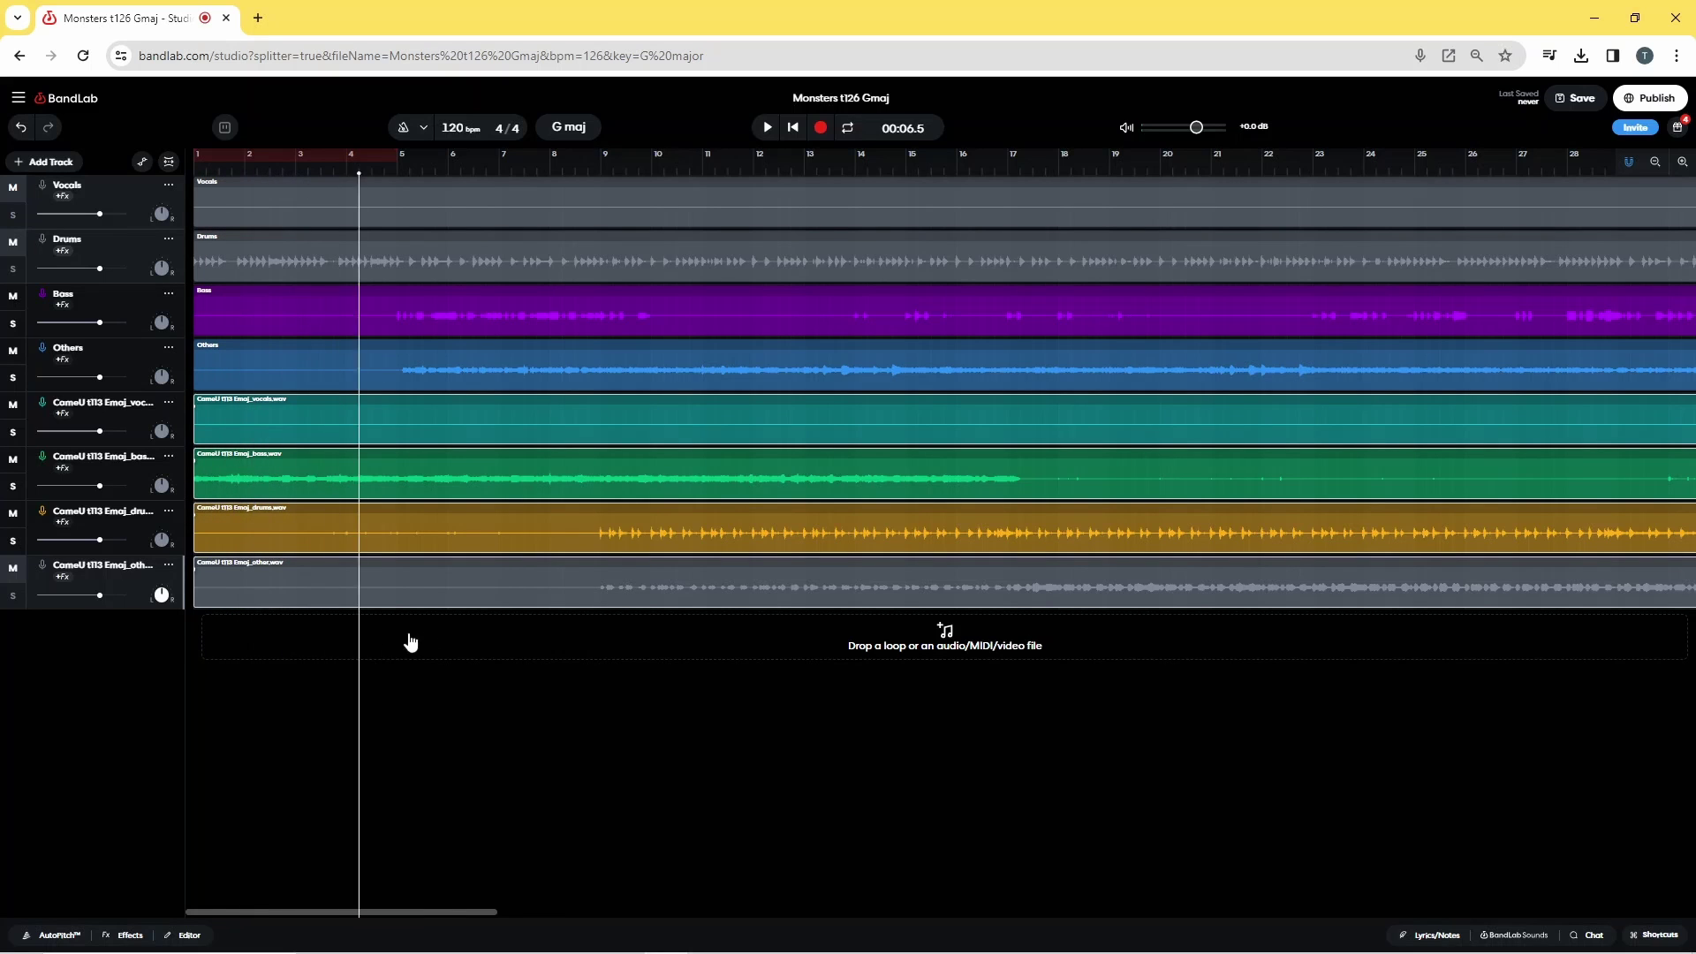
# - Slice the Monsters Bass region at bar 13 and again at bar 21
pyautogui.moveTo(674, 597); pyautogui.dragTo(804, 584)
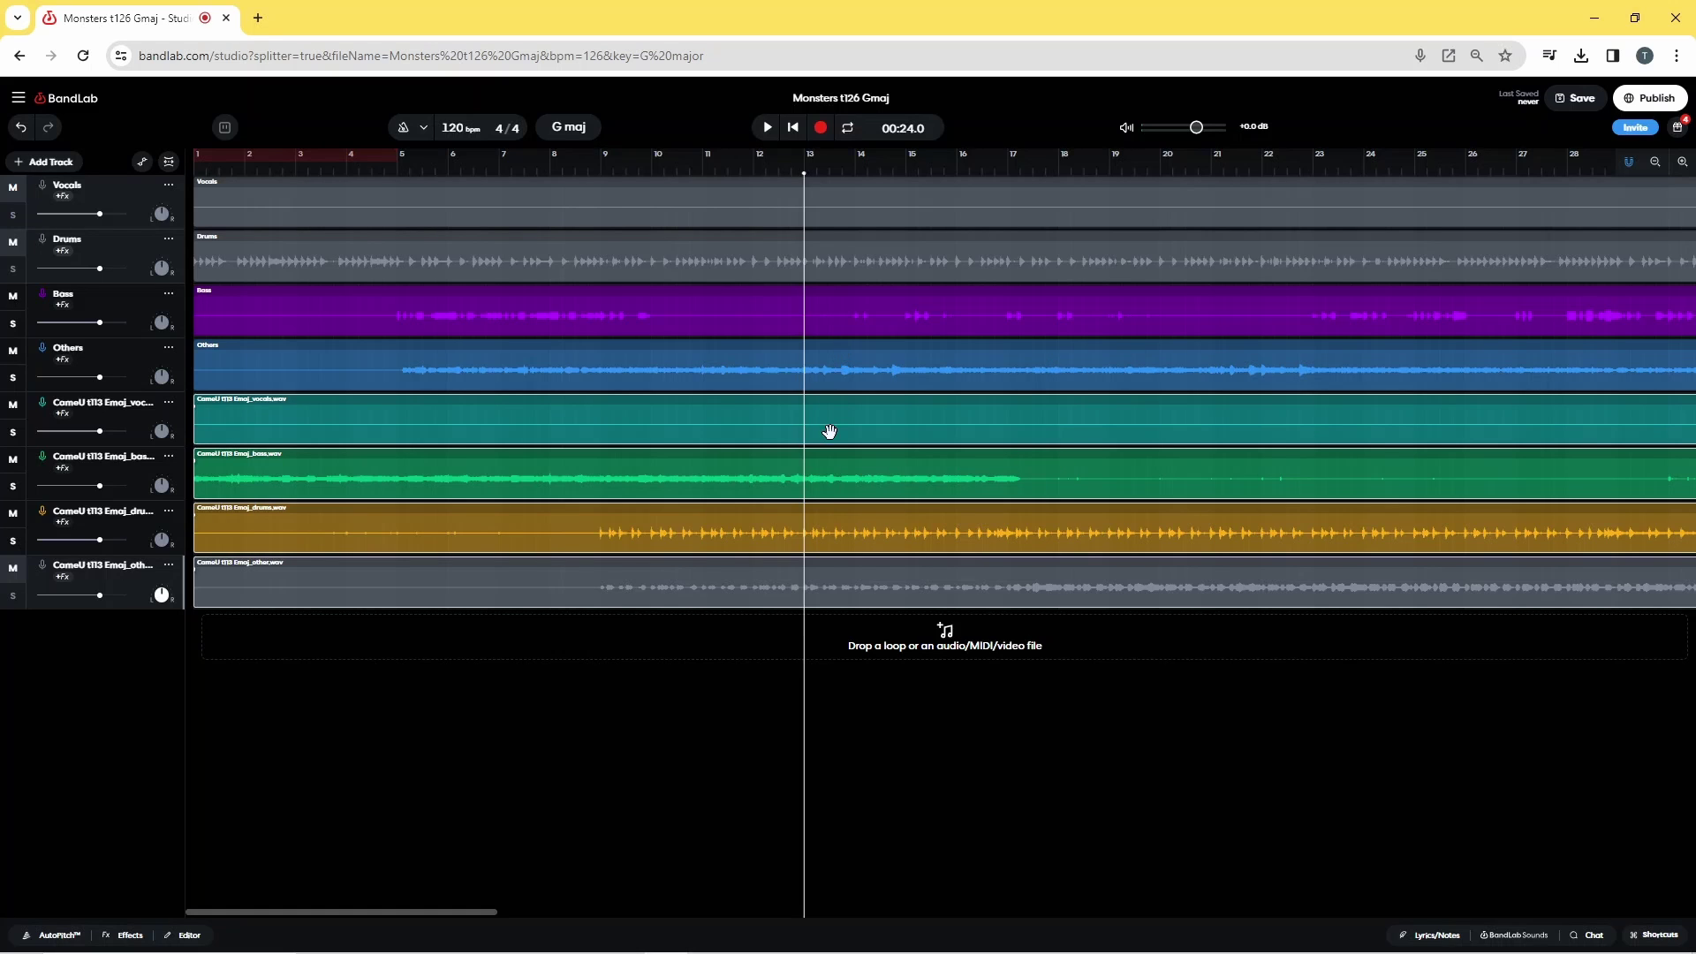
pyautogui.rightClick(820, 320)
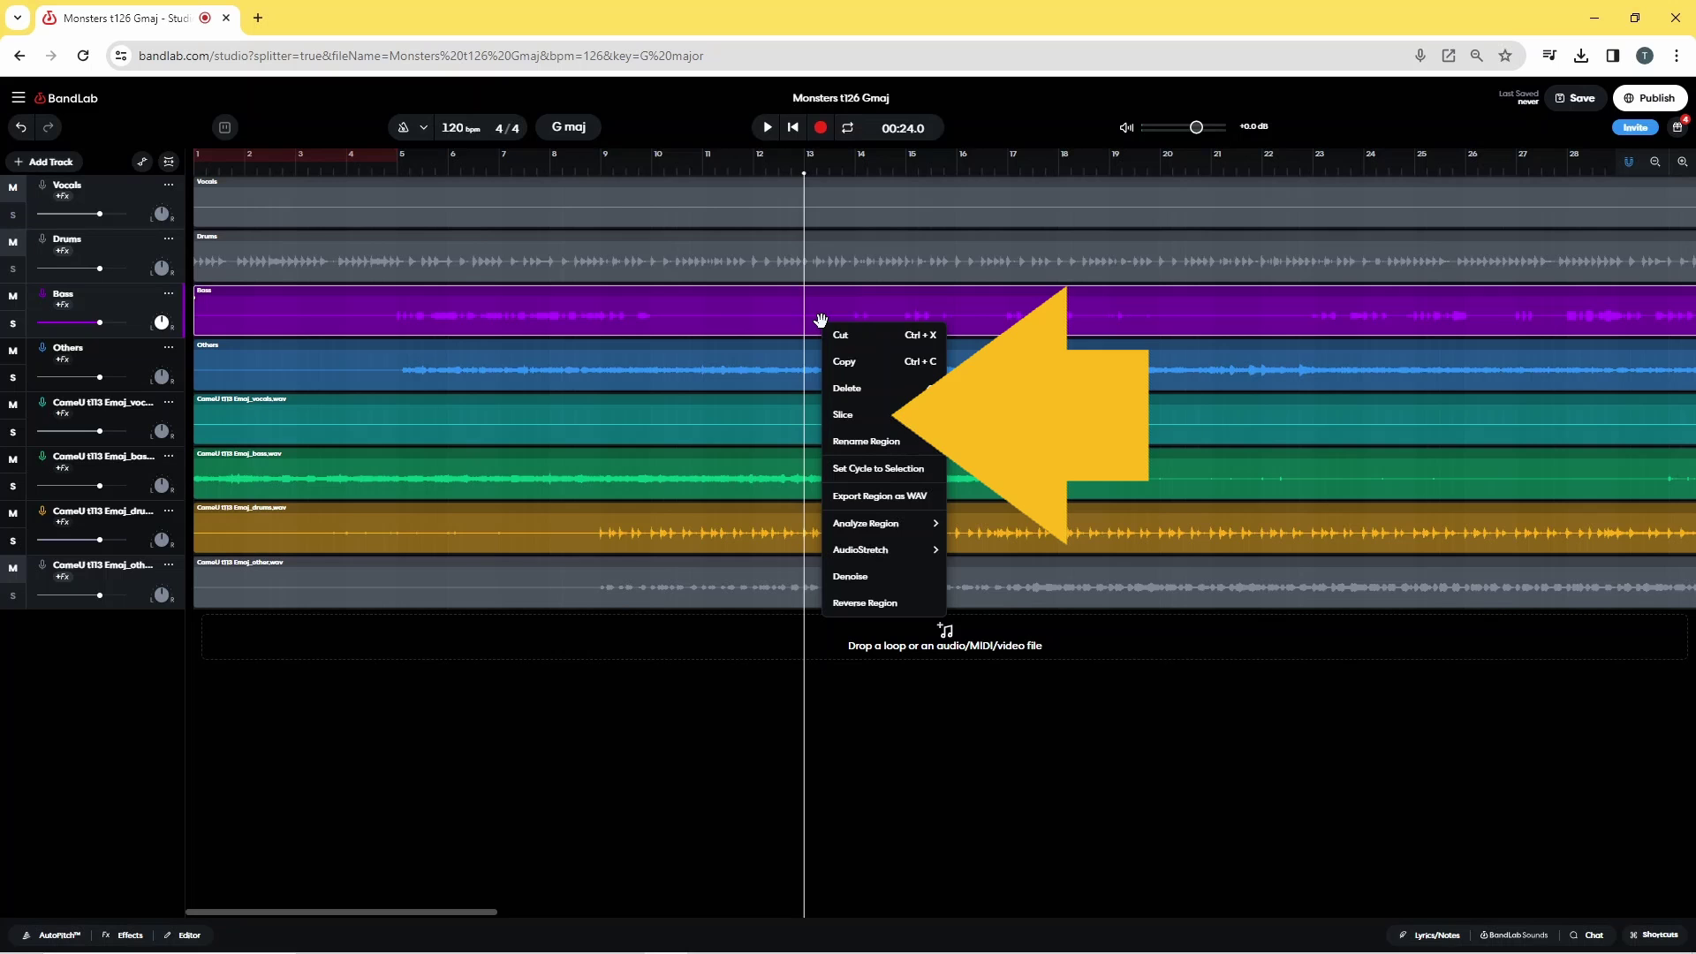
pyautogui.click(842, 410)
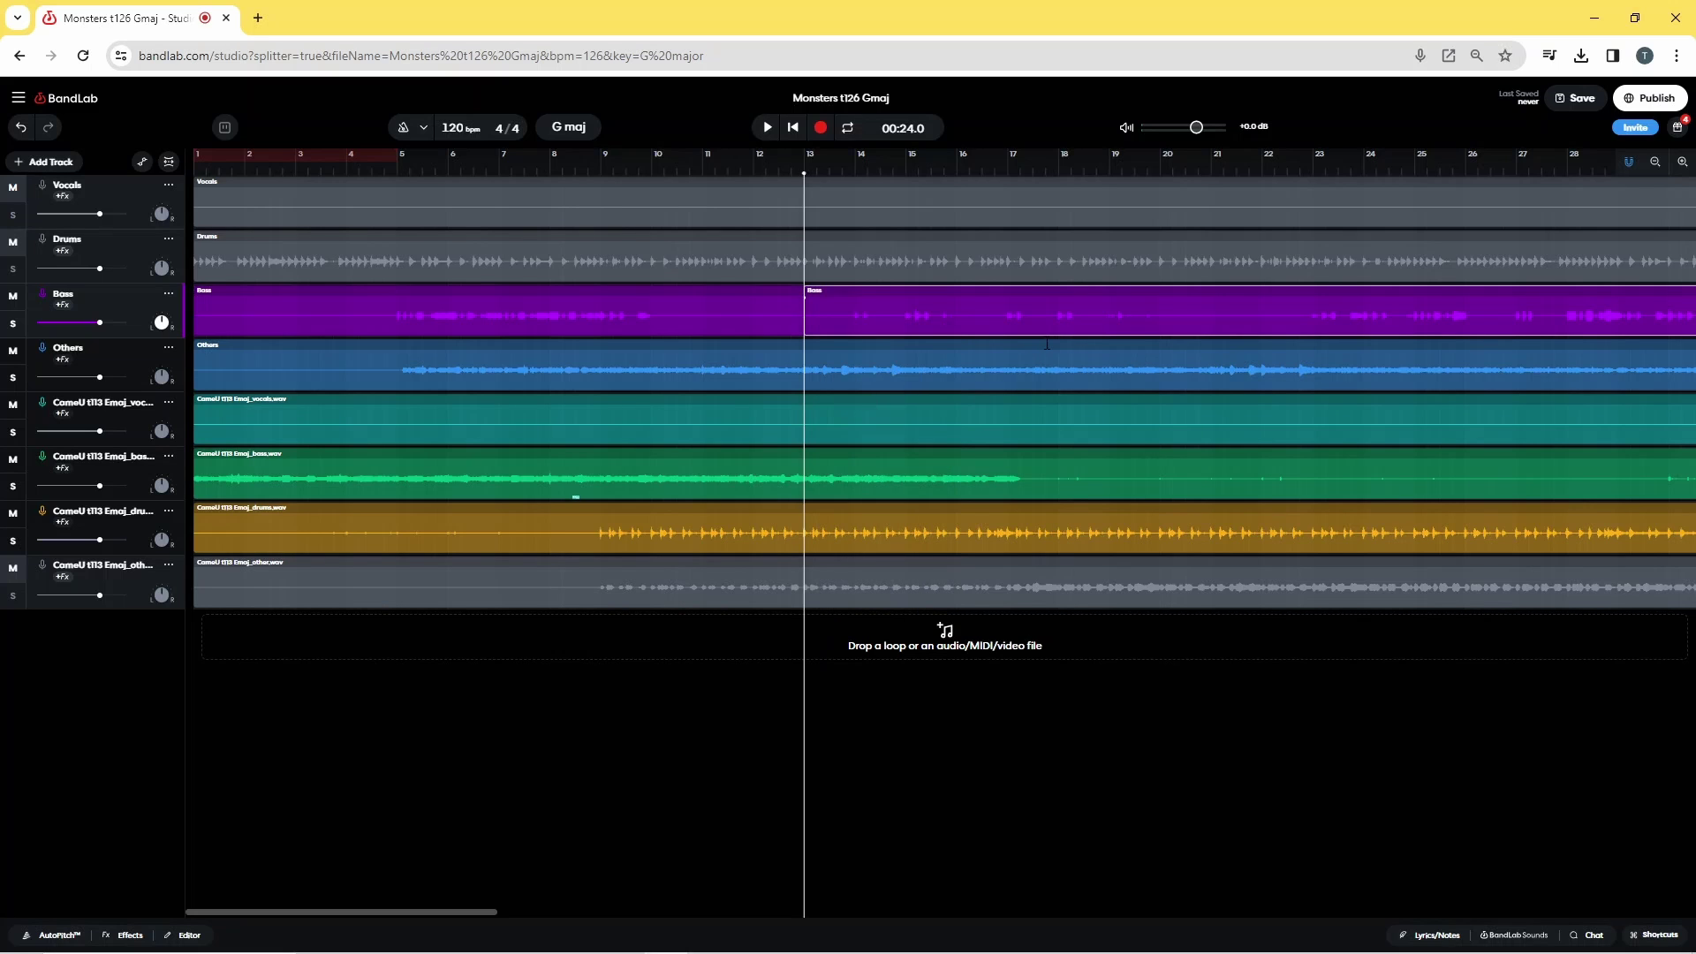
pyautogui.click(1210, 173)
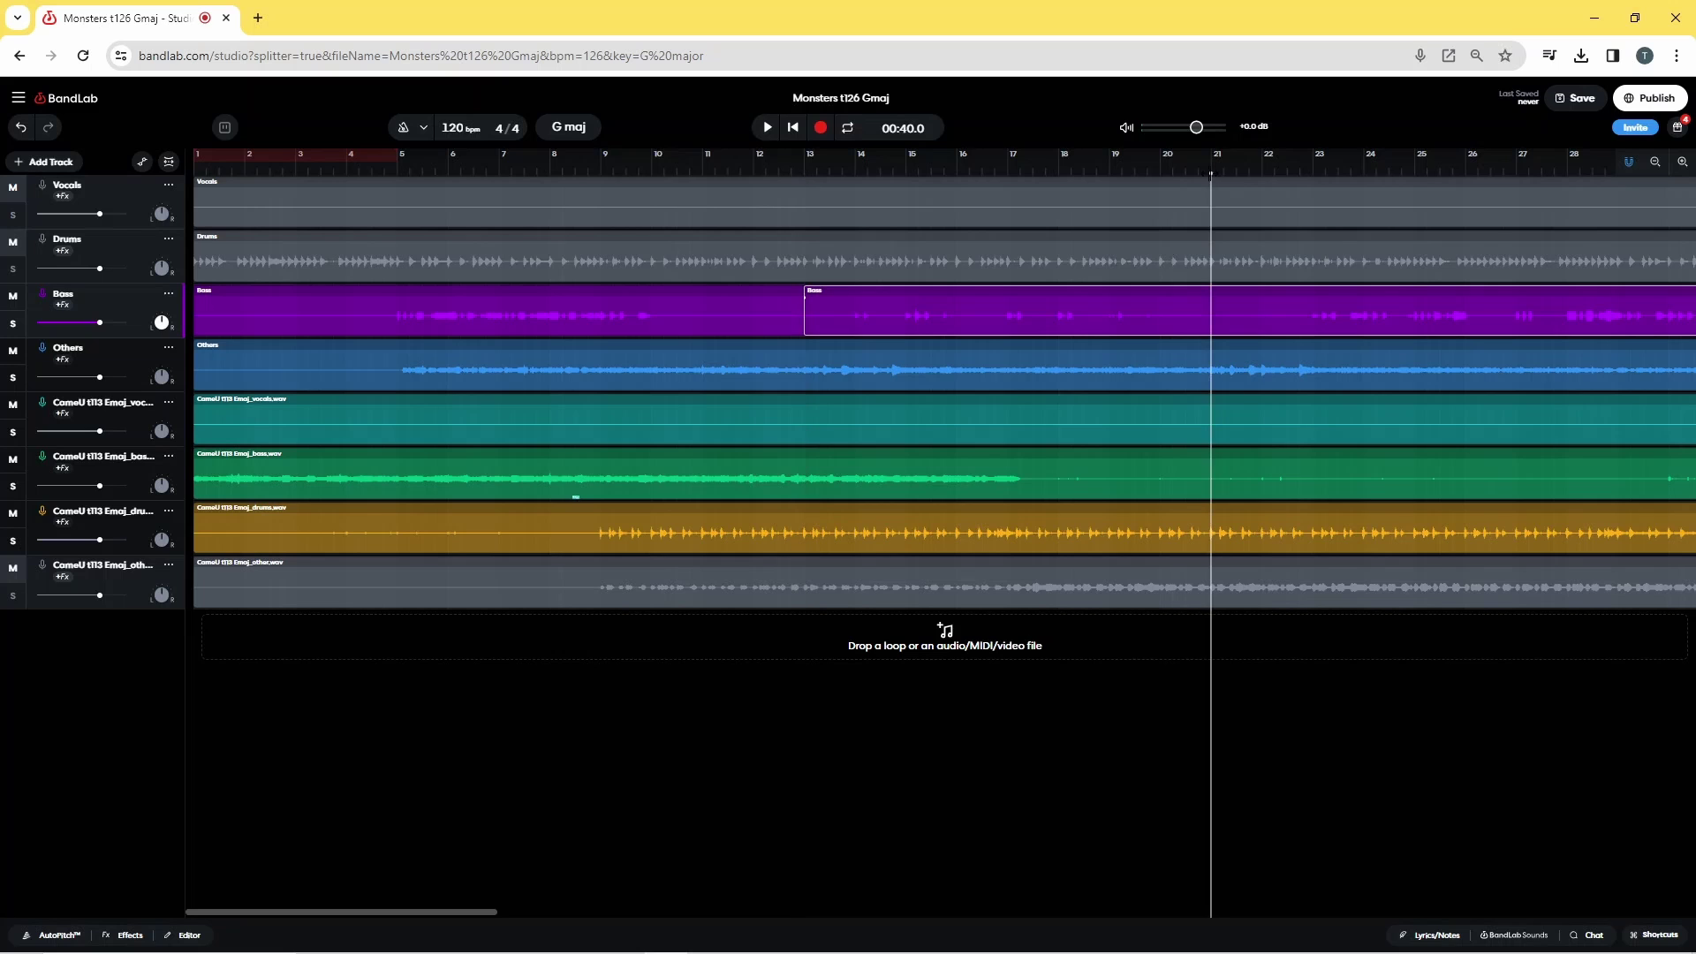
pyautogui.rightClick(1192, 318)
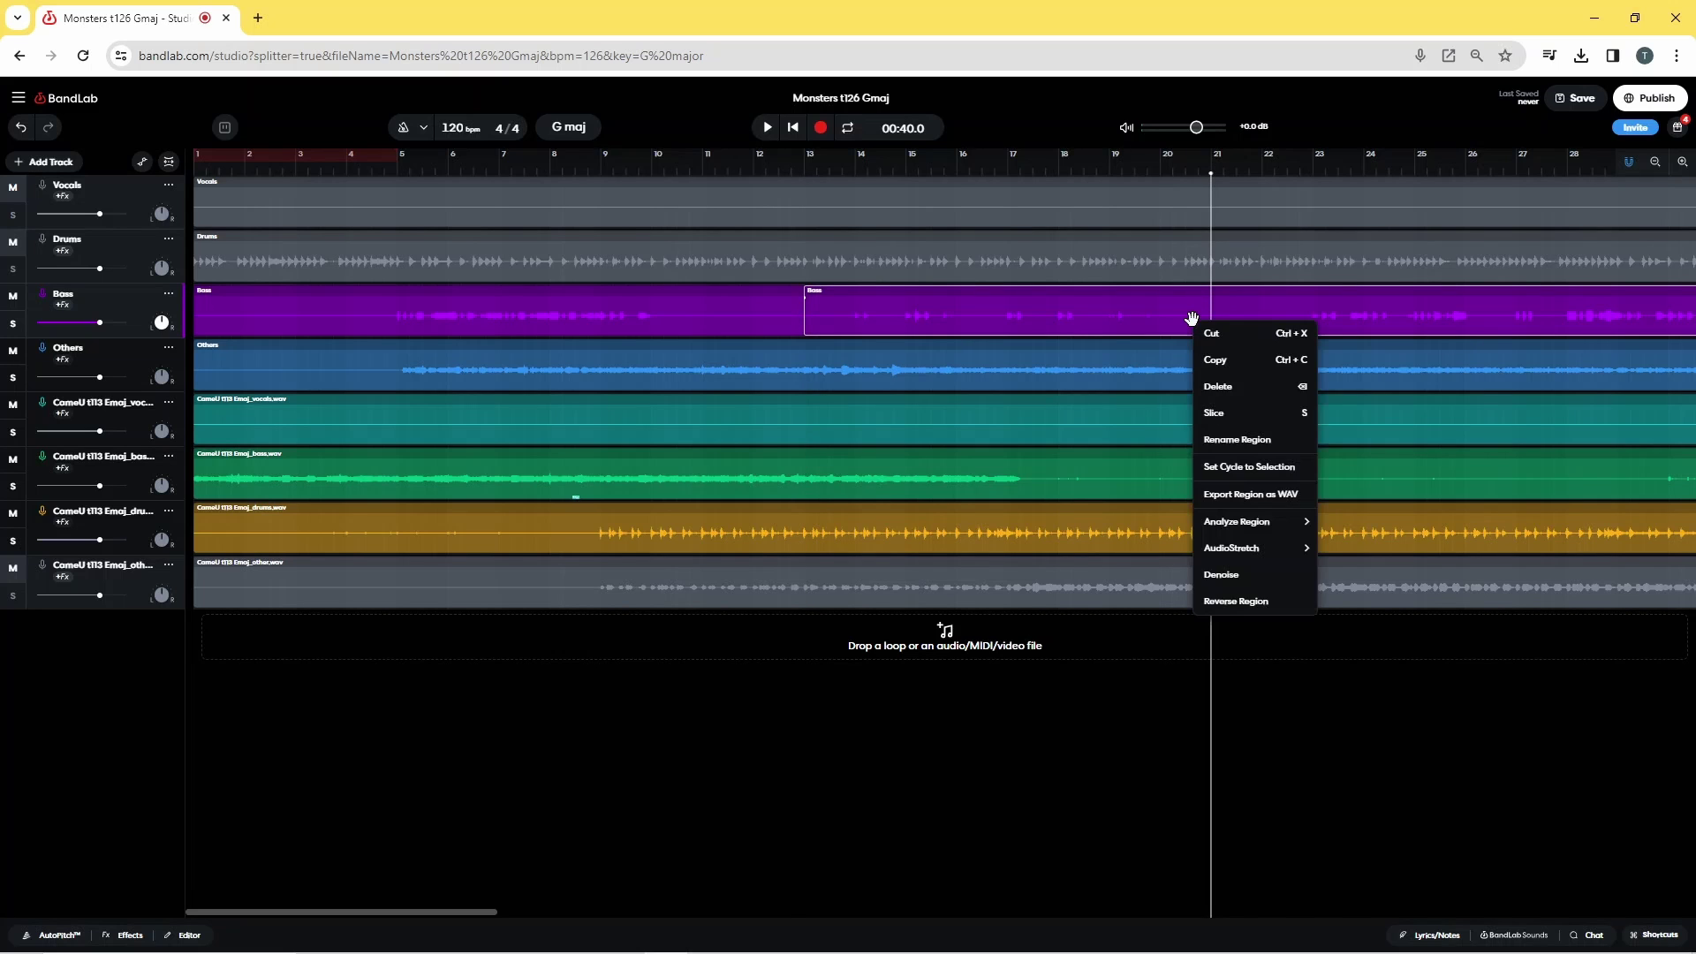
pyautogui.click(1220, 413)
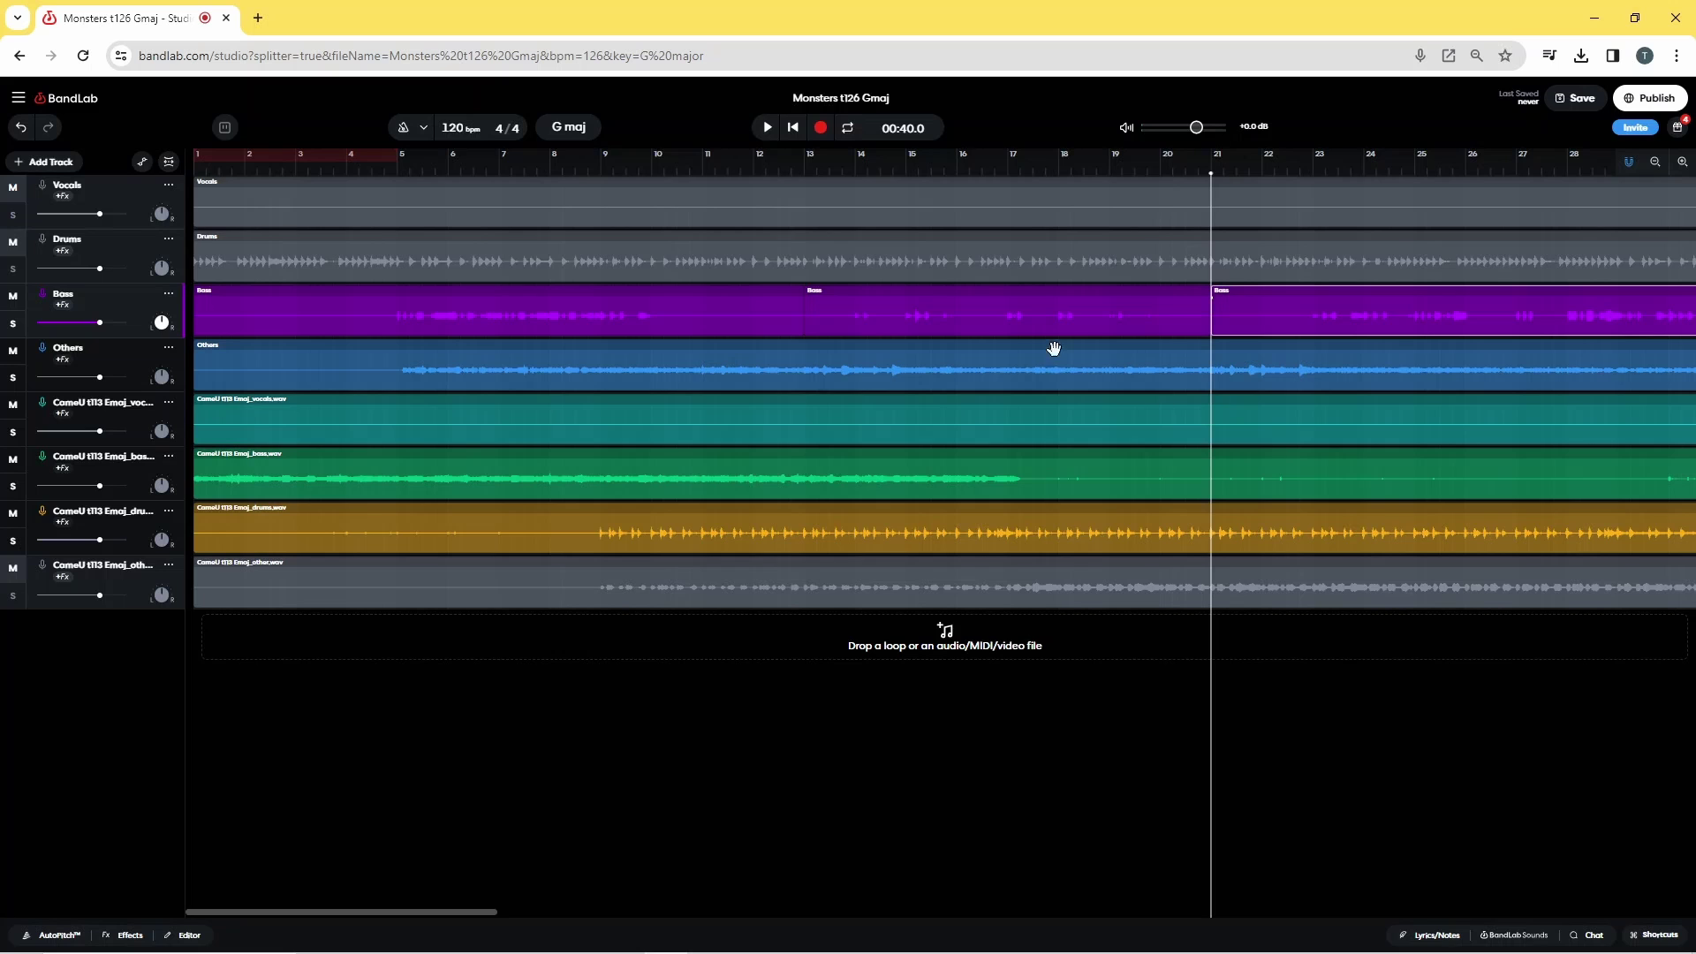
# - Delete the sliced Bass region between bars 13 and 21, and undo the deletion
pyautogui.click(1033, 321)
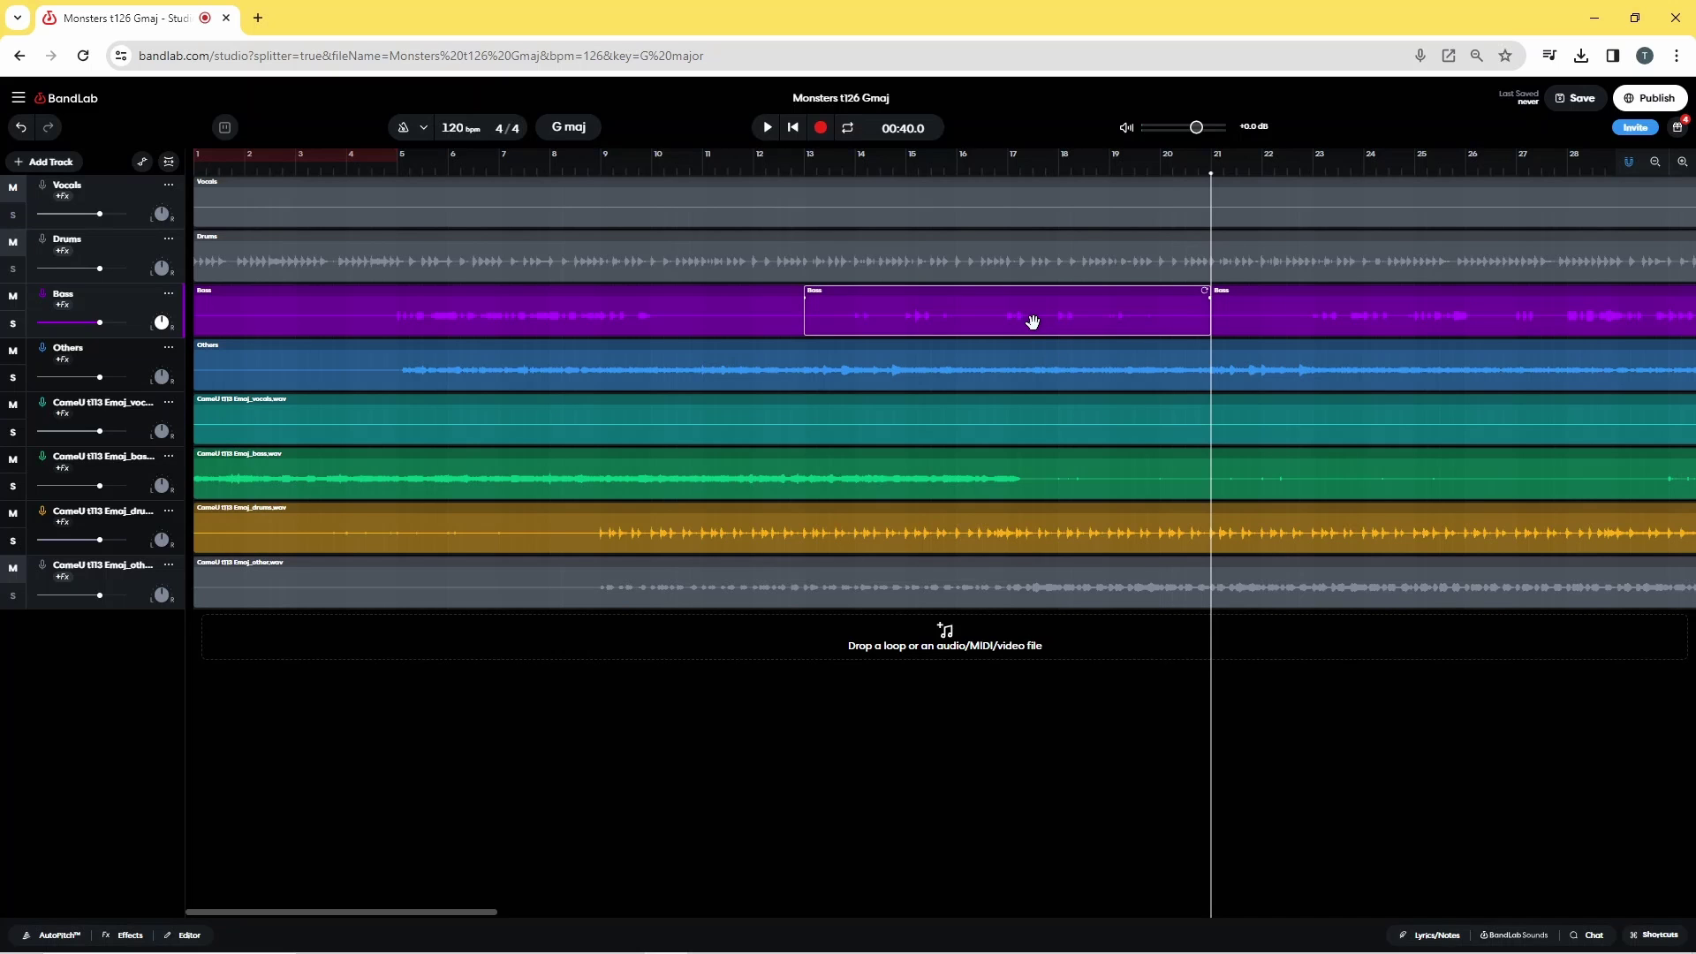
pyautogui.rightClick(1032, 321)
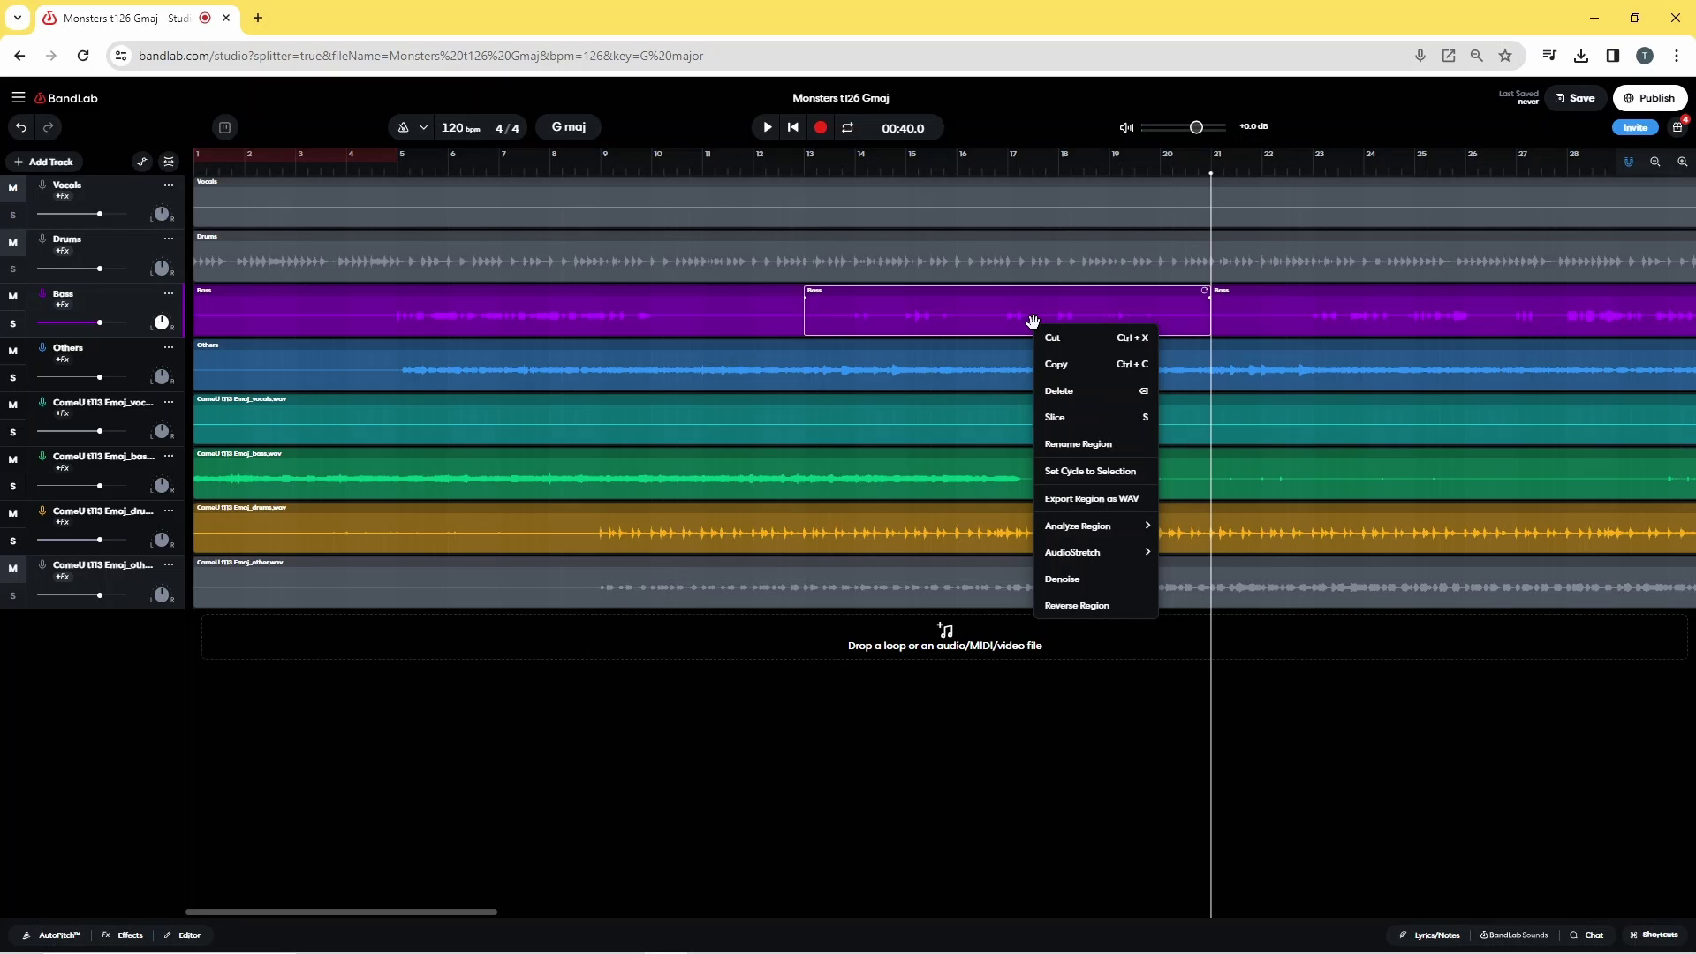
pyautogui.click(1054, 392)
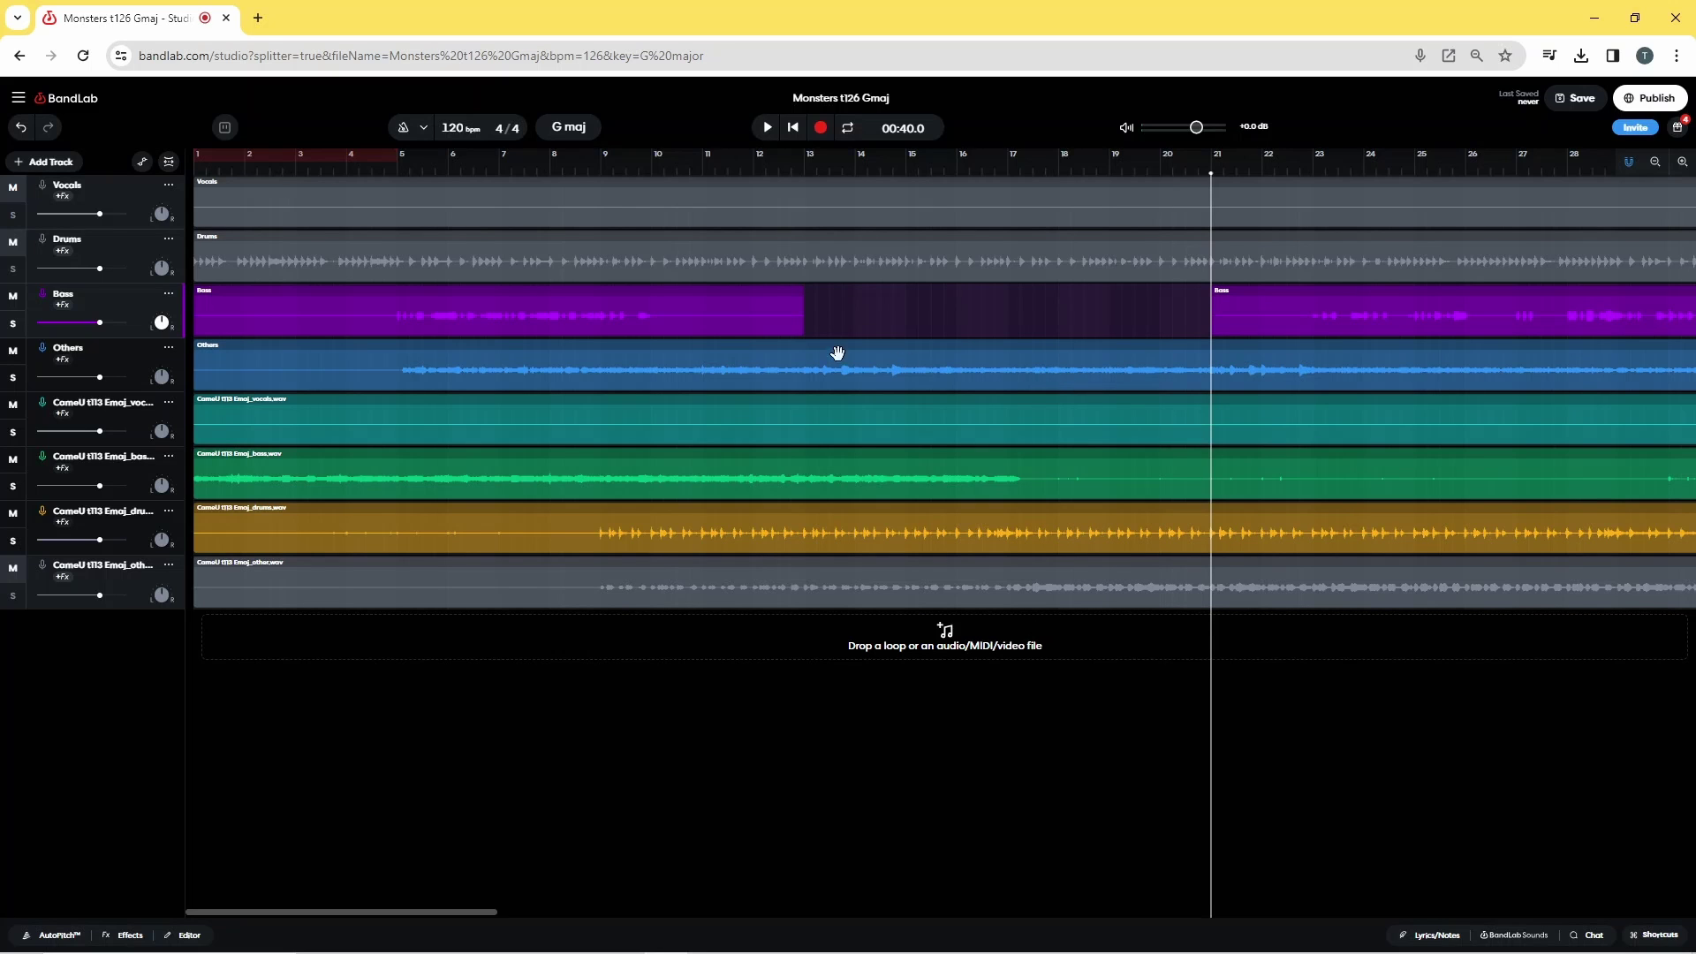
pyautogui.click(24, 129)
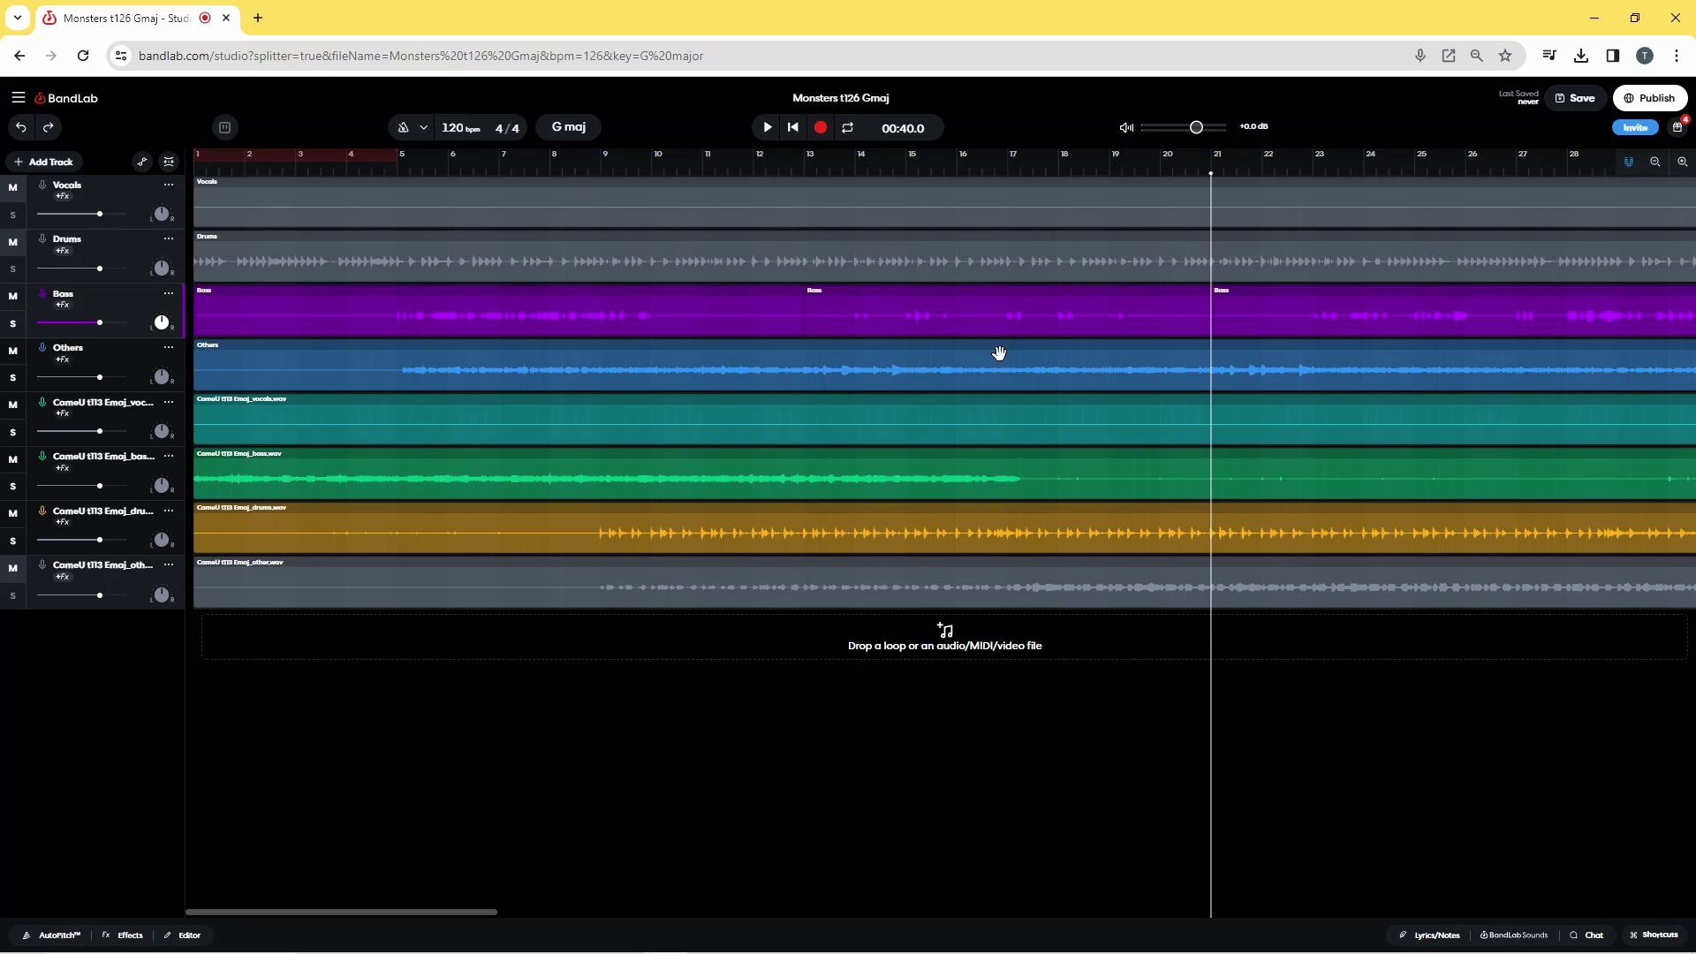
# - Move the middle sliced Bass region two bars earlier so it starts at bar 11
pyautogui.moveTo(1031, 320); pyautogui.dragTo(926, 311)
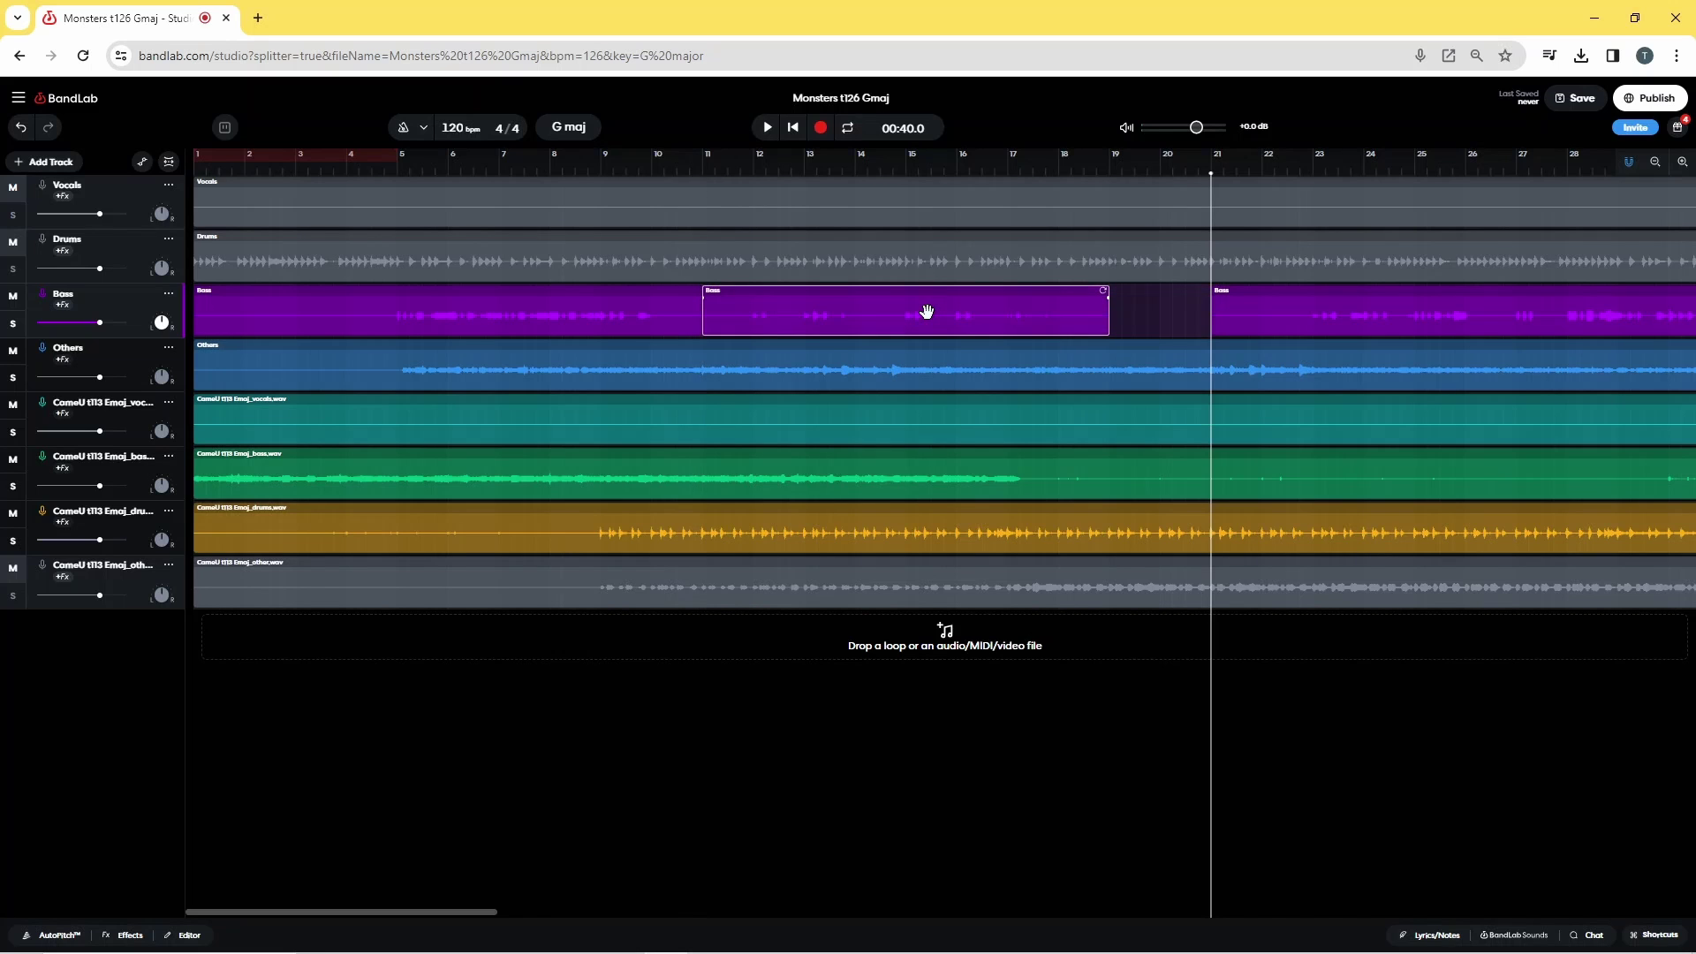